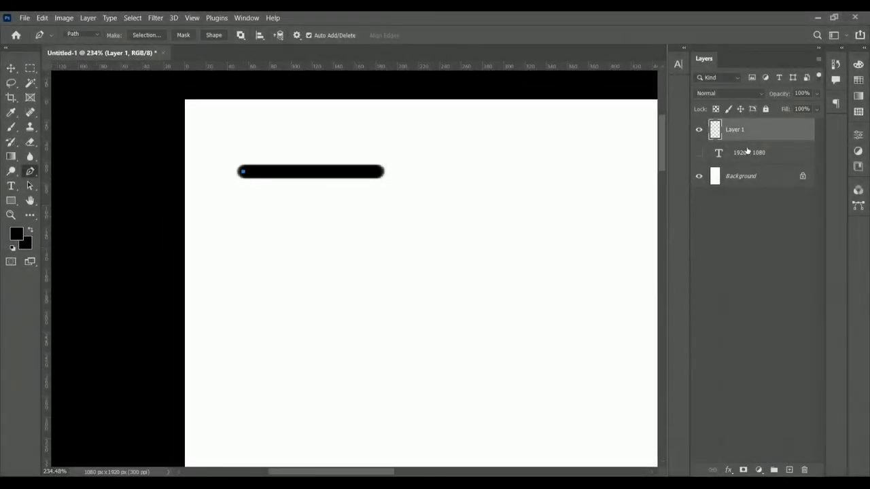
Duplicate the black bar twice, stacking the copies beneath the original.
key("ctrl+j")
key("v")
left_click_drag(309, 171, 506, 202)
key("ctrl+j")
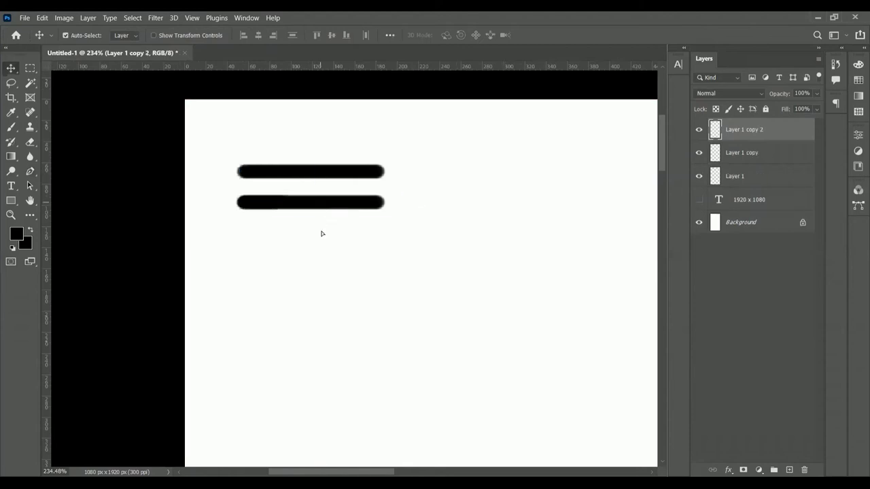
left_click_drag(320, 204, 320, 233)
Merge the three bar layers into one layer named Menu.
left_click(545, 219)
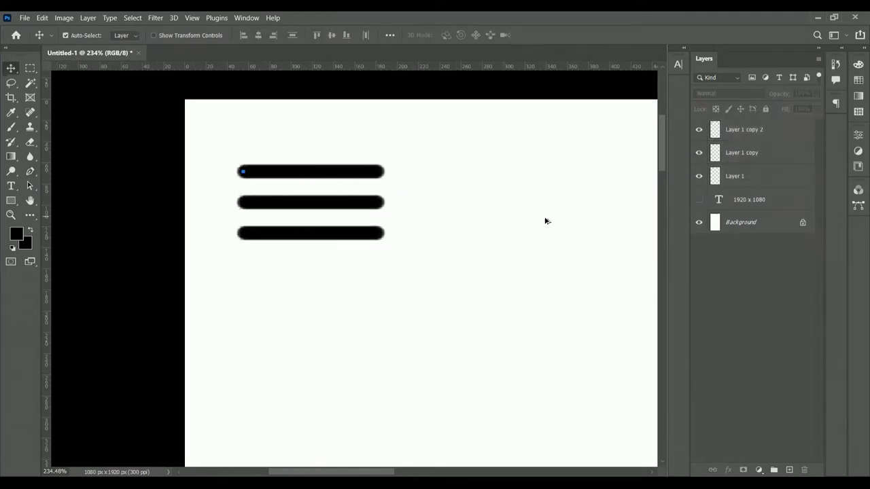
scroll(501, 202, "down", 3)
scroll(500, 202, "up", 2)
left_click(734, 176)
left_click(743, 129, "shift")
key("ctrl+e")
double_click(739, 130)
type("Menu")
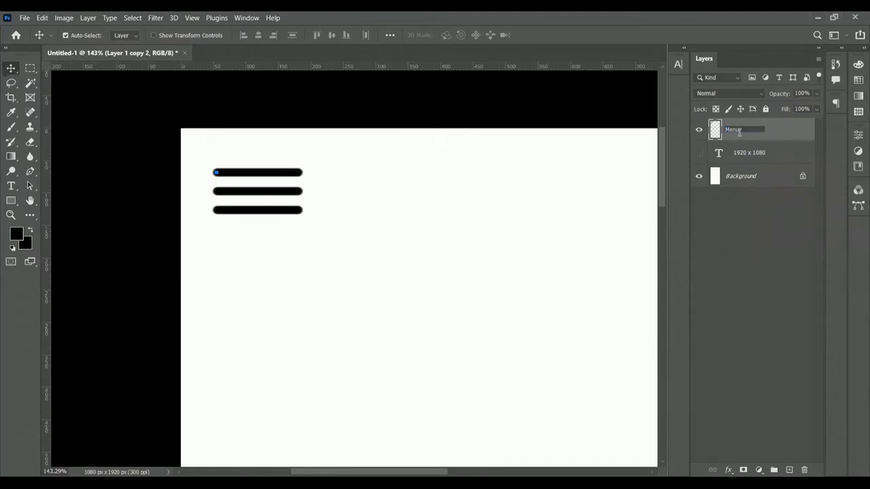
left_click(275, 106)
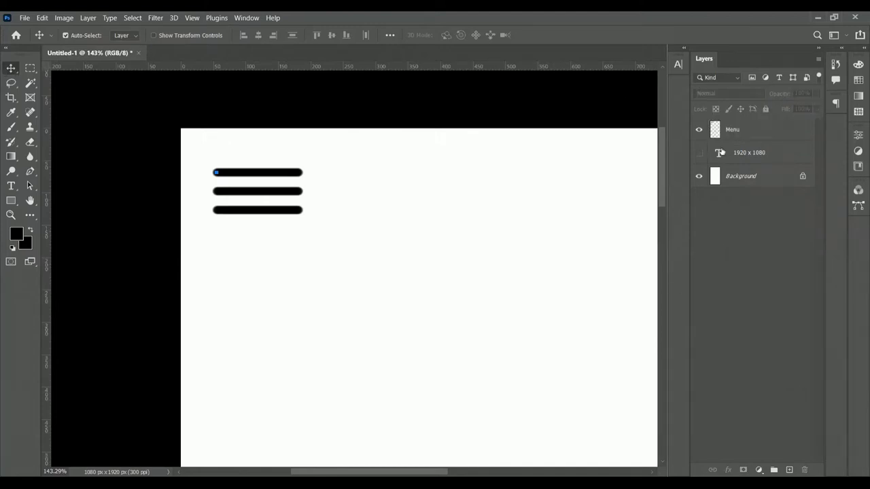
Undo a trial transform of the menu icon and delete the '1920 x 1080' text layer.
key("ctrl+0")
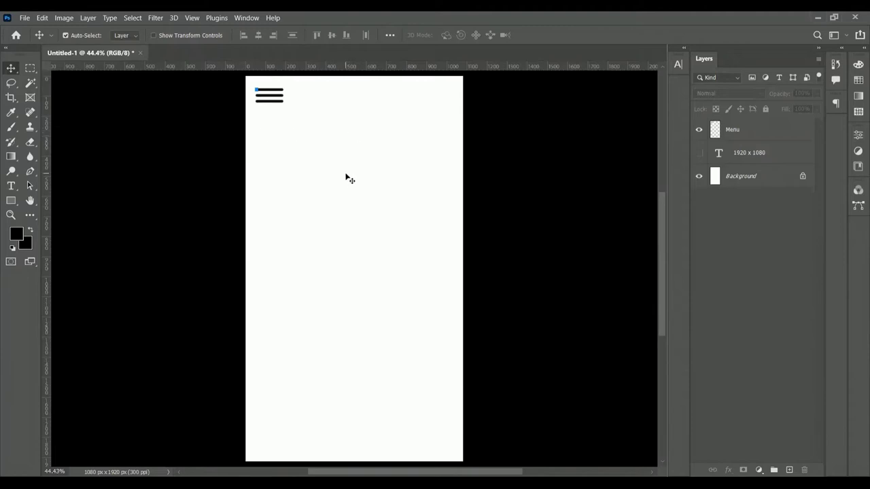
scroll(306, 163, "up", 5)
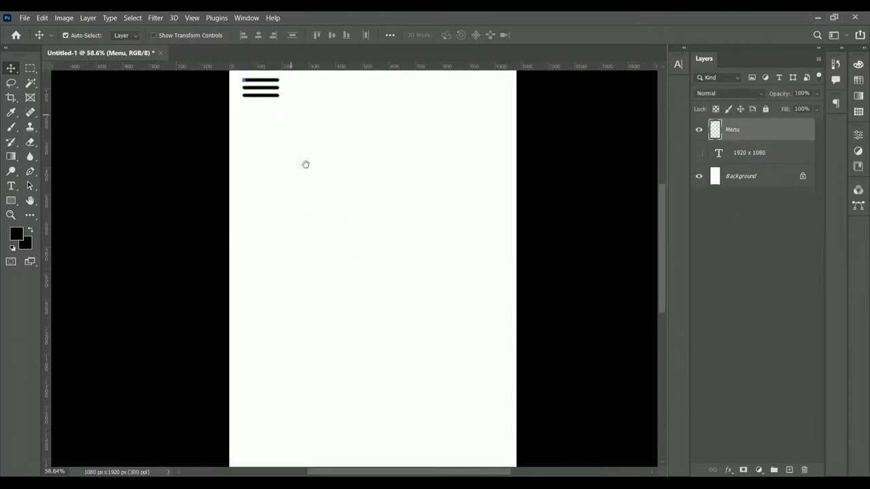
left_click(739, 138)
key("ctrl+t")
key("Return")
key("ctrl+z")
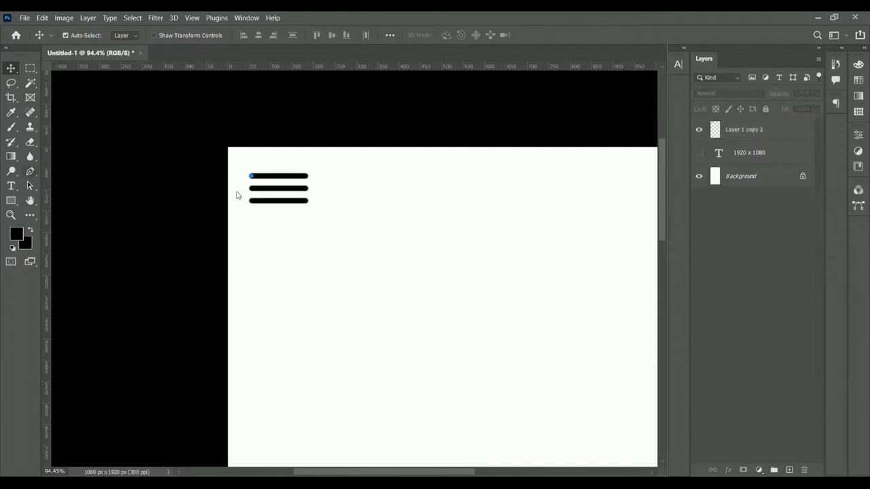
left_click(754, 158)
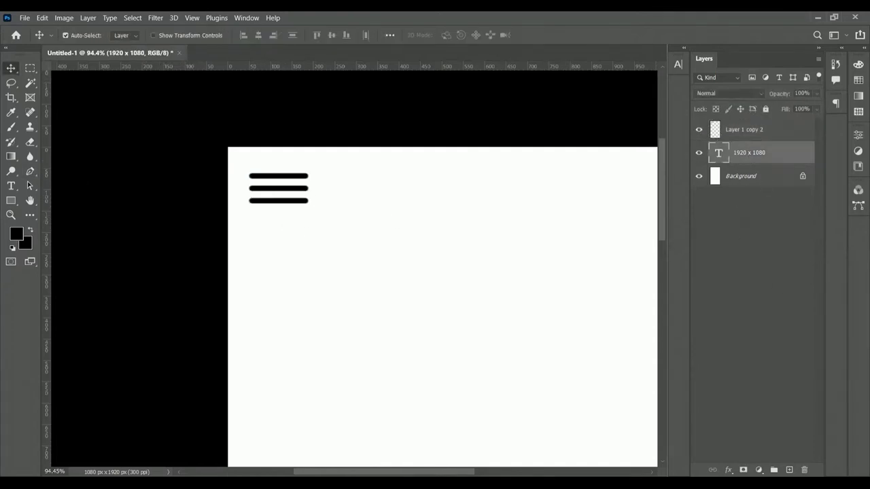
key("Delete")
key("ctrl+0")
left_click(733, 291)
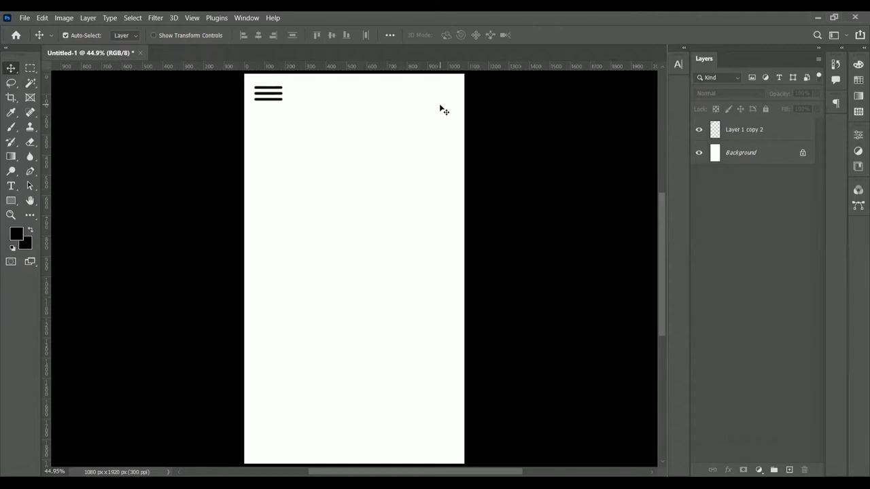
Draw a small circle with the Ellipse tool near the top of the page.
left_click(11, 201)
left_click(51, 210)
mouse_move(418, 124)
left_mouse_down()
mouse_move(439, 143)
mouse_move(436, 113)
left_mouse_up()
key("v")
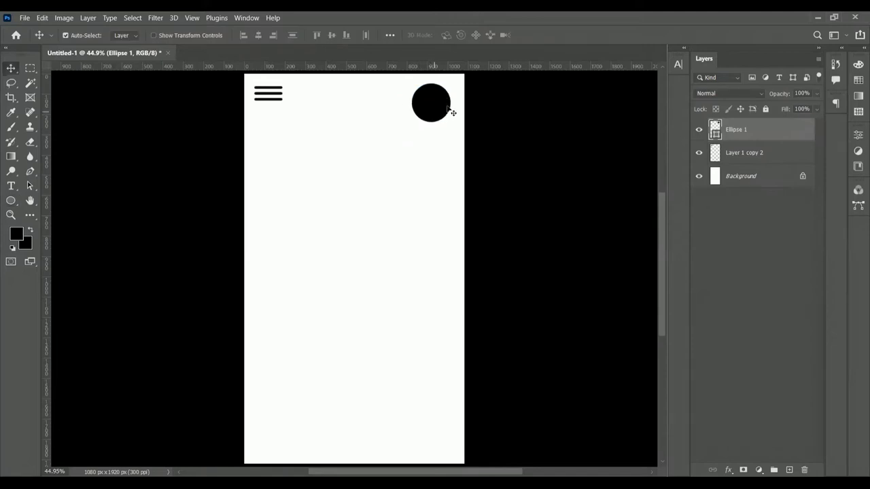
Shrink the menu icon slightly and shift it down.
left_click(744, 152)
key("ctrl+t")
left_click_drag(276, 100, 277, 107)
left_click(560, 36)
Shrink the circle and nudge it into place at the top-right.
left_click(736, 129)
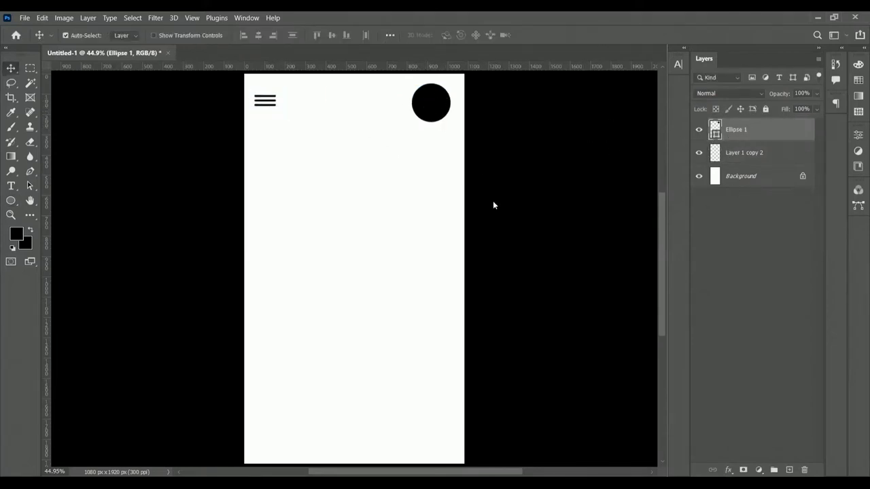
key("ctrl+t")
left_click_drag(452, 120, 444, 114)
key("Return")
scroll(398, 76, "up", 3)
scroll(510, 214, "up", 1)
mouse_move(353, 112)
left_mouse_down()
mouse_move(510, 215)
mouse_move(523, 205)
left_mouse_up()
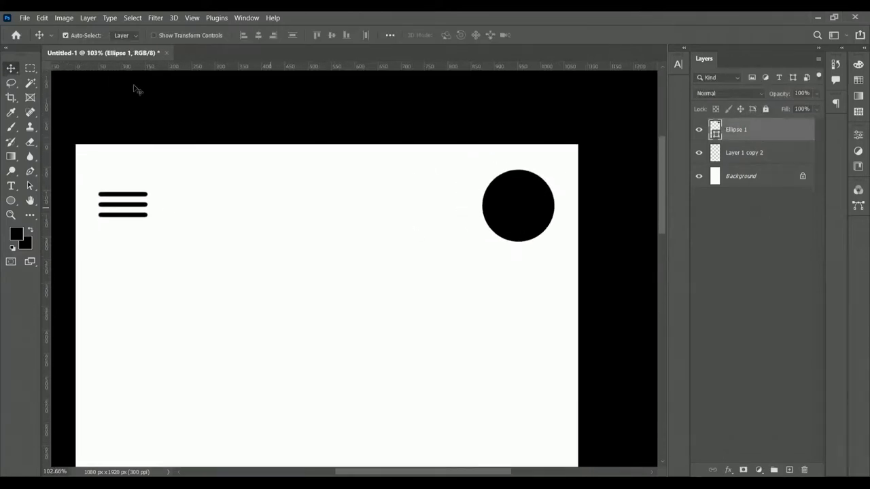
key("h")
Give the circle a black fill and 3 px stroke, then draw a larger circle around it.
left_click(13, 202)
left_click(126, 35)
left_click(63, 61)
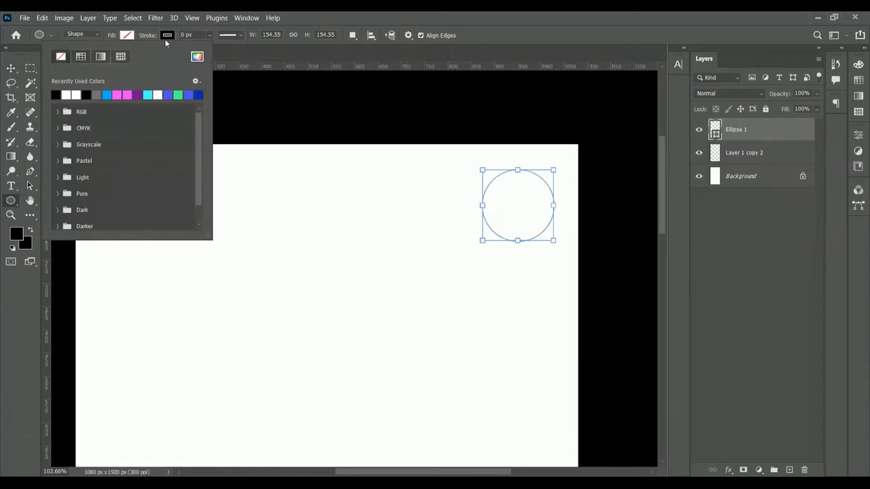
left_click(199, 35)
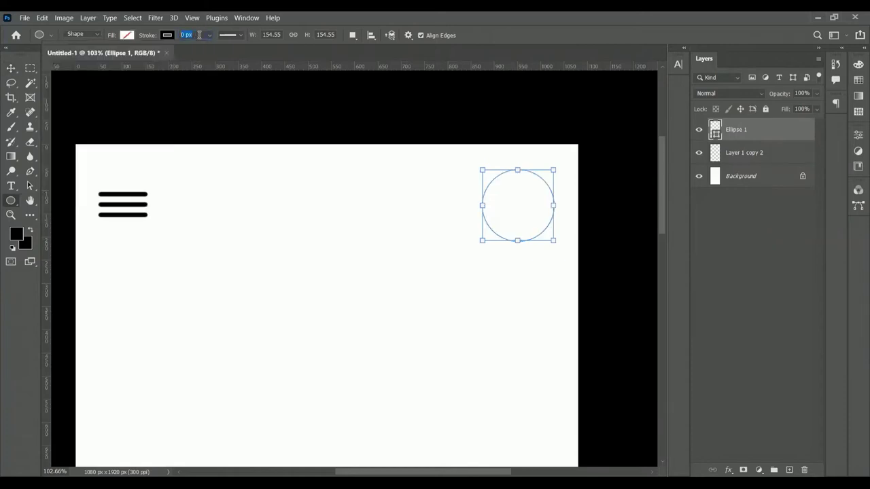
left_click(127, 34)
left_click(238, 106)
key("Return")
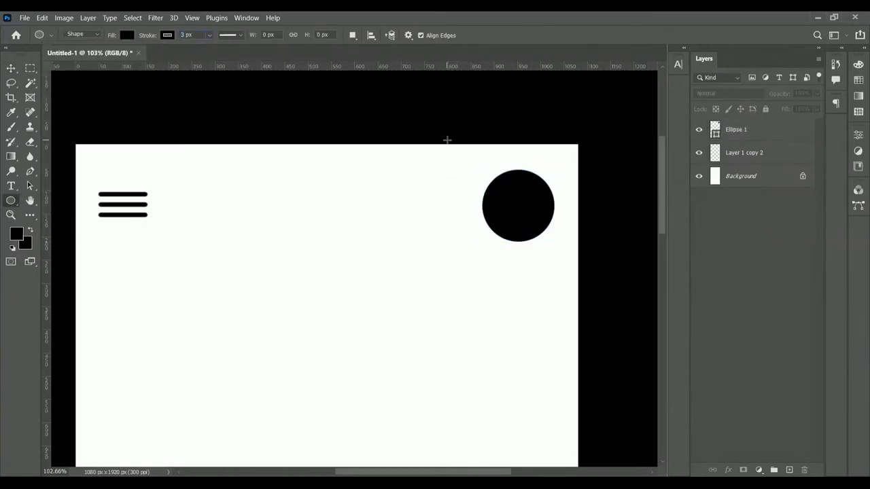
left_click_drag(582, 275, 448, 140)
Set the larger circle's fill to none, making a ring, and resize it.
left_click(127, 35)
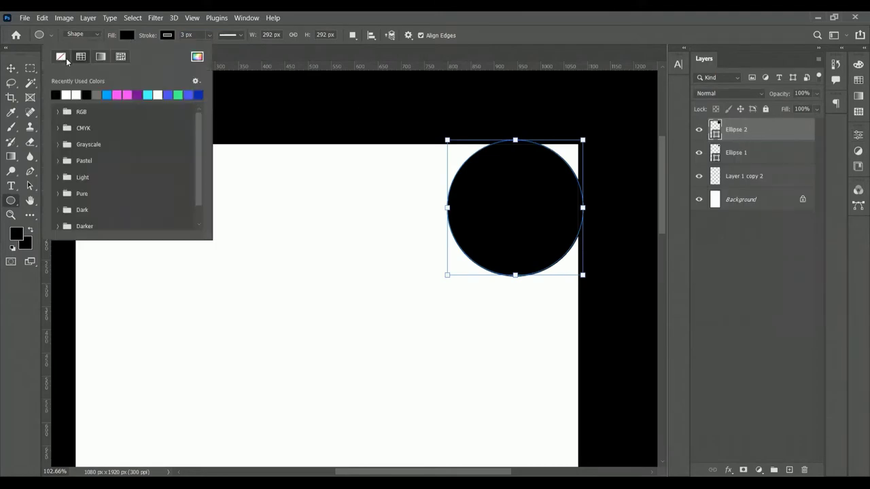
left_click(60, 57)
left_click(147, 39)
left_click(742, 291)
left_click(744, 135)
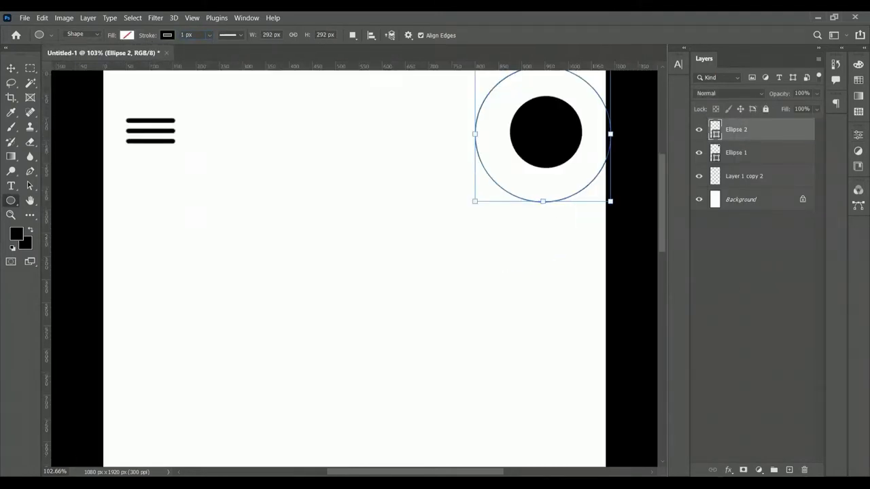
left_click(742, 291)
mouse_move(445, 273)
left_mouse_down()
mouse_move(377, 257)
mouse_move(390, 246)
left_mouse_up()
left_click(736, 129)
key("ctrl+t")
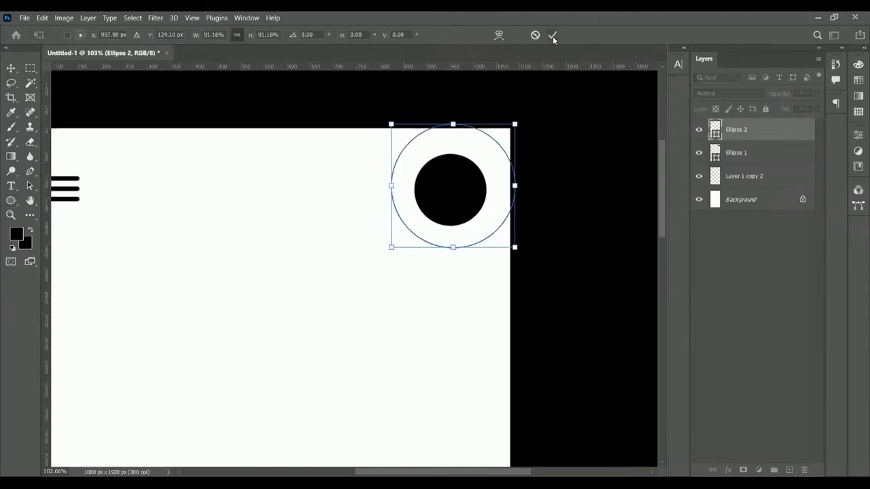
left_click(553, 35)
Centre the black circle inside the ring and enlarge a duplicate ring around it.
left_click(749, 140, "shift")
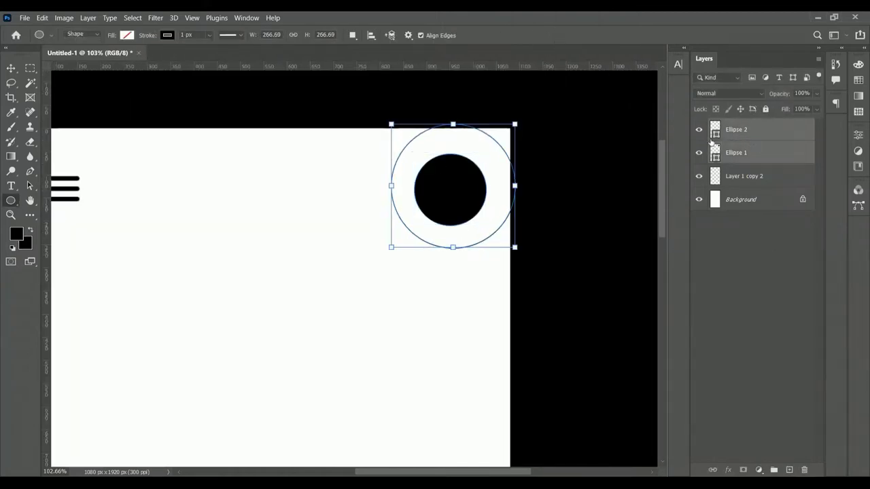
key("v")
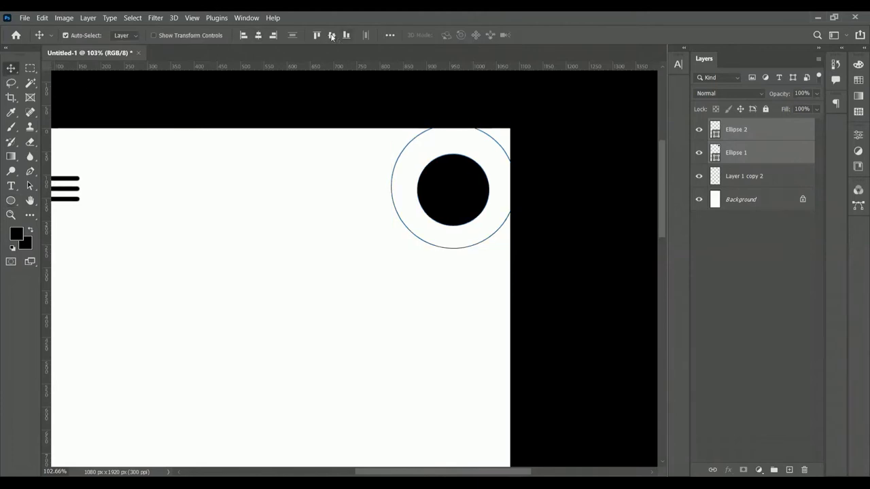
left_click(700, 131)
key("ctrl+j")
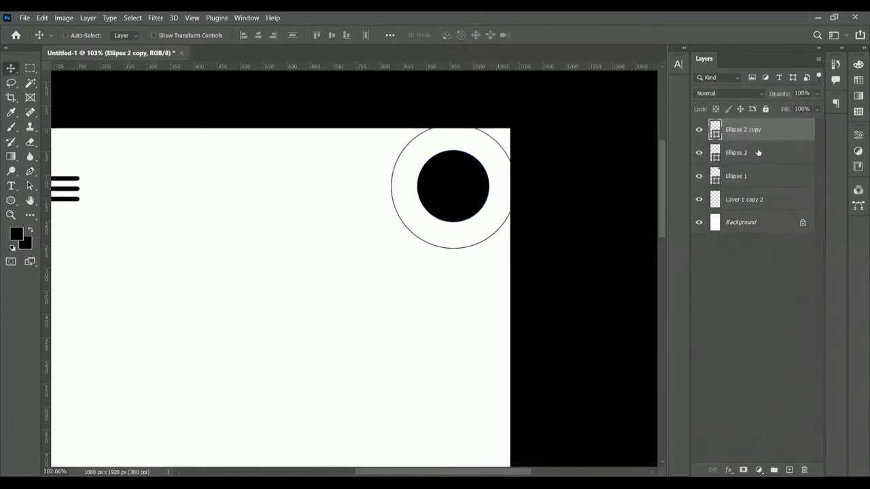
key("ctrl+t")
left_click_drag(514, 127, 541, 95)
left_click(563, 34)
Add another ring copy scaled to 140% around the others.
key("ctrl+t")
key("Escape")
key("ctrl+j")
key("ctrl+t")
double_click(211, 35)
type("140")
key("Return")
left_click(561, 35)
left_click(754, 199)
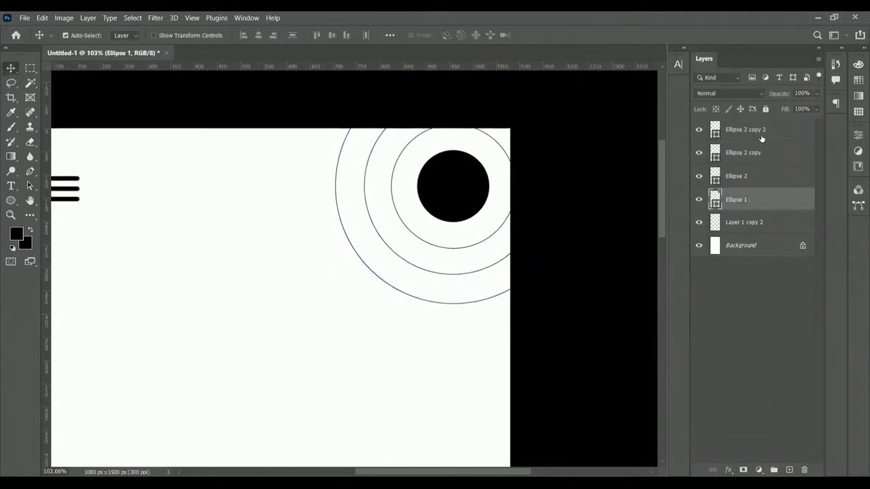
left_click(754, 129, "shift")
left_click(761, 330)
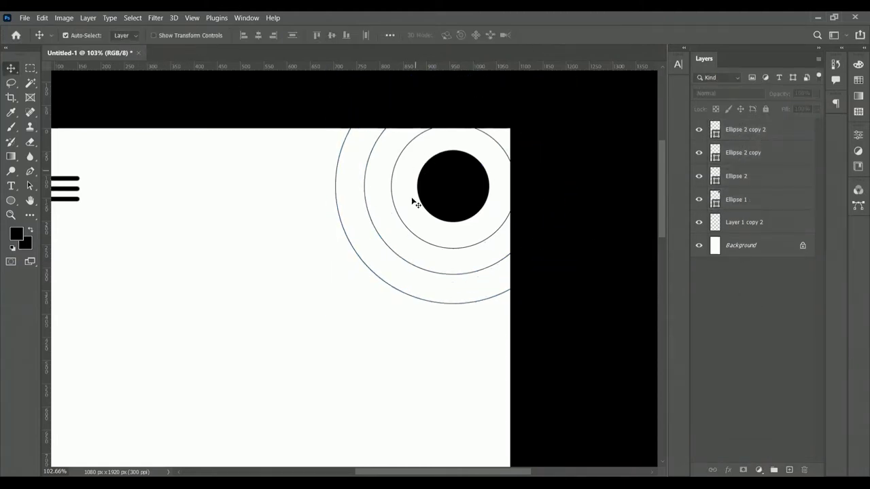
Duplicate the Ellipse 2 ring into a smaller inner ring.
left_click(749, 175)
key("ctrl+j")
key("ctrl+t")
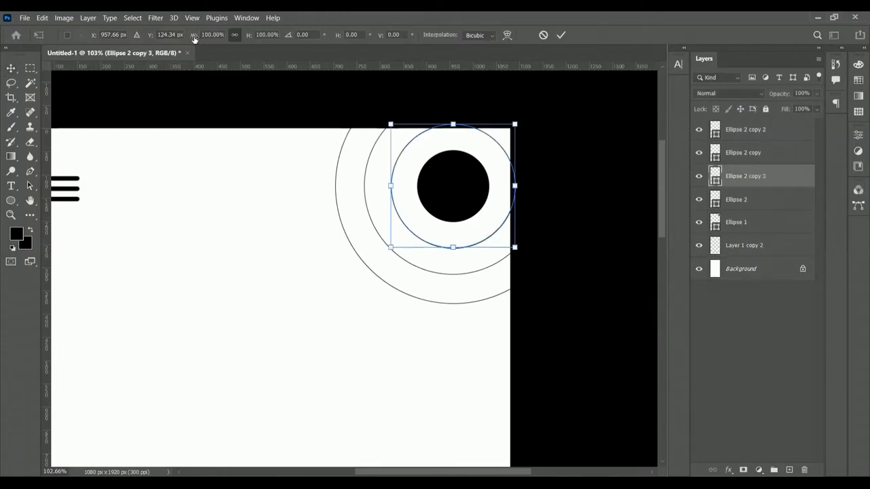
left_click(561, 35)
Compare the rings and fade the outermost, Ellipse 2 copy and copy 3 rings.
left_click(806, 371)
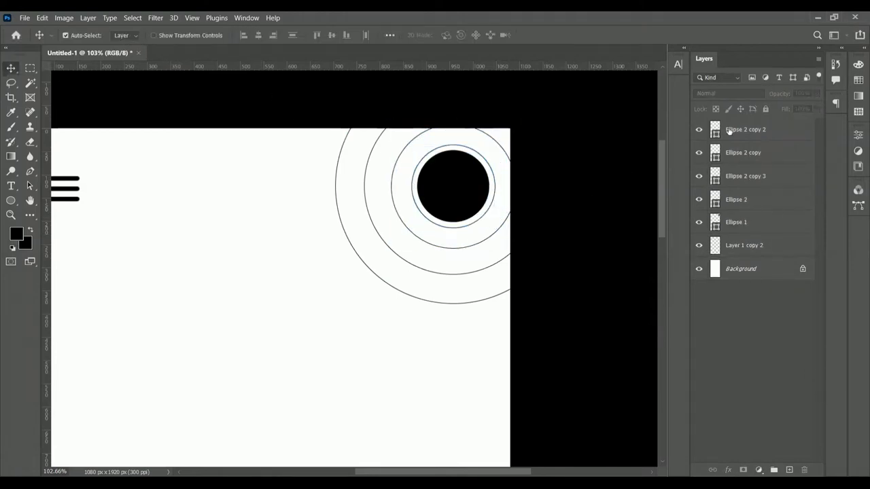
left_click(752, 132)
left_click(782, 292)
left_click(733, 225)
left_click_drag(699, 199, 699, 129)
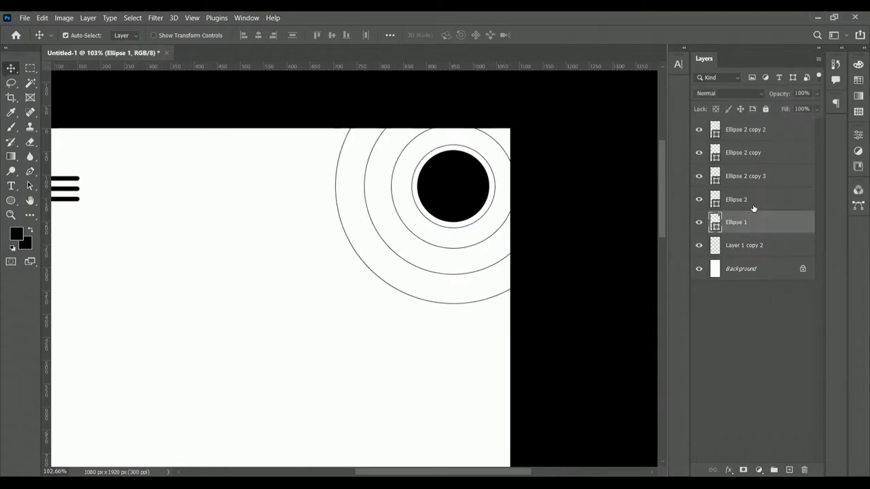
left_click(761, 129)
left_click(799, 147)
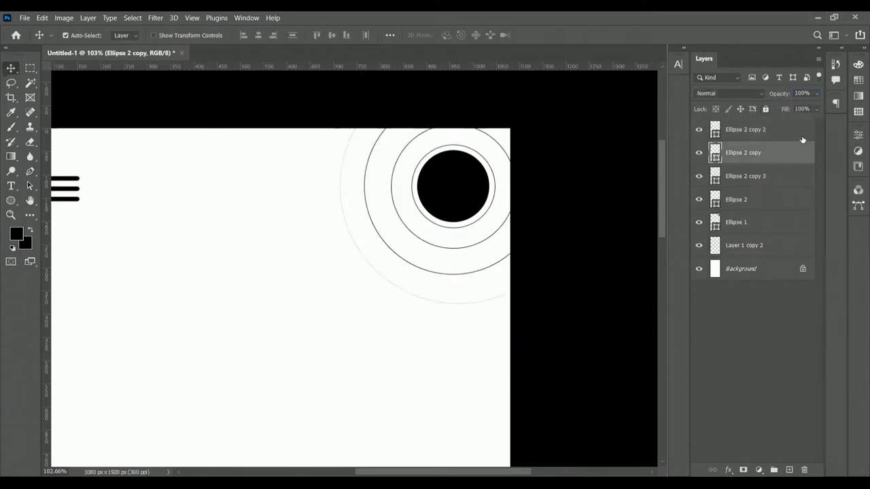
type("40")
left_click(747, 176)
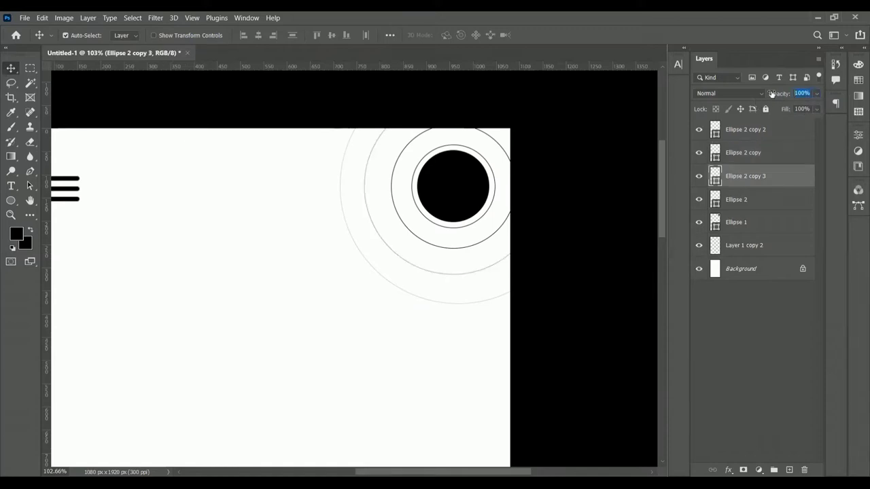
left_click(765, 199)
Hide the thin grey inner ring and move Ellipse 2 above Ellipse 2 copy 3.
left_click(805, 93)
left_click(742, 194, "ctrl")
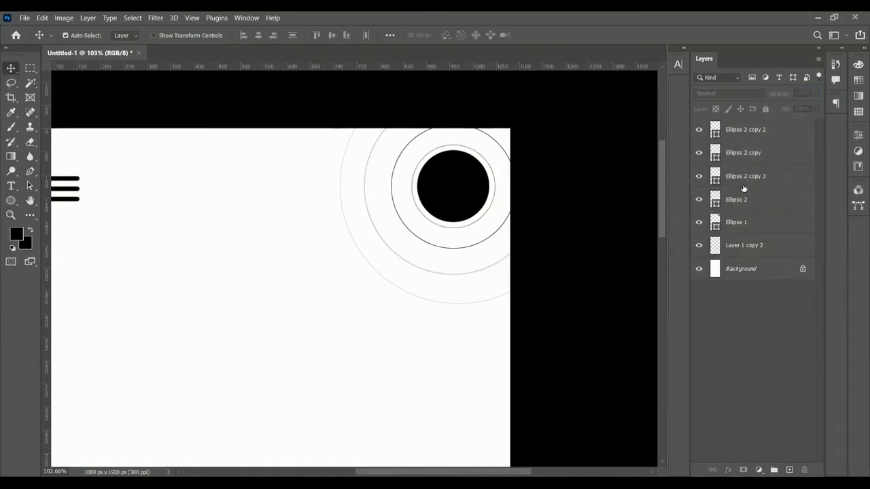
left_click(699, 222)
left_click(699, 222)
left_click(699, 199)
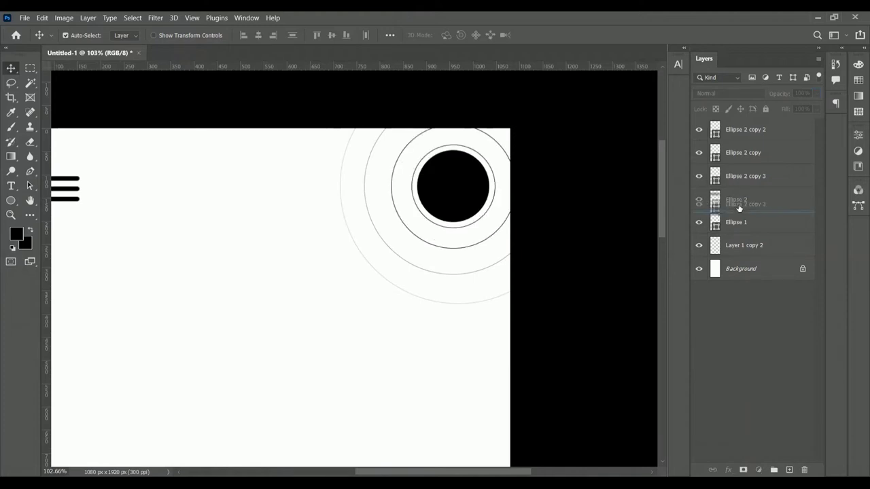
left_click_drag(730, 199, 731, 170)
left_click(787, 282)
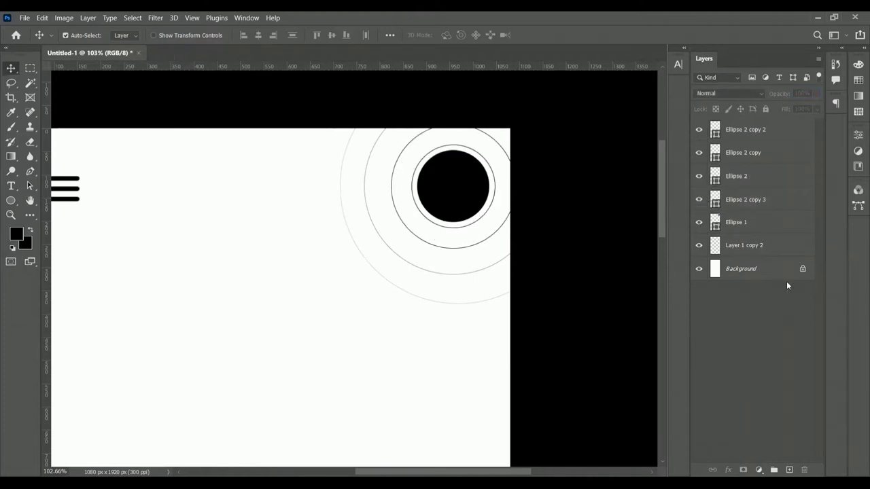
Scale the black circle (Ellipse 1) to 87%.
left_click(746, 231)
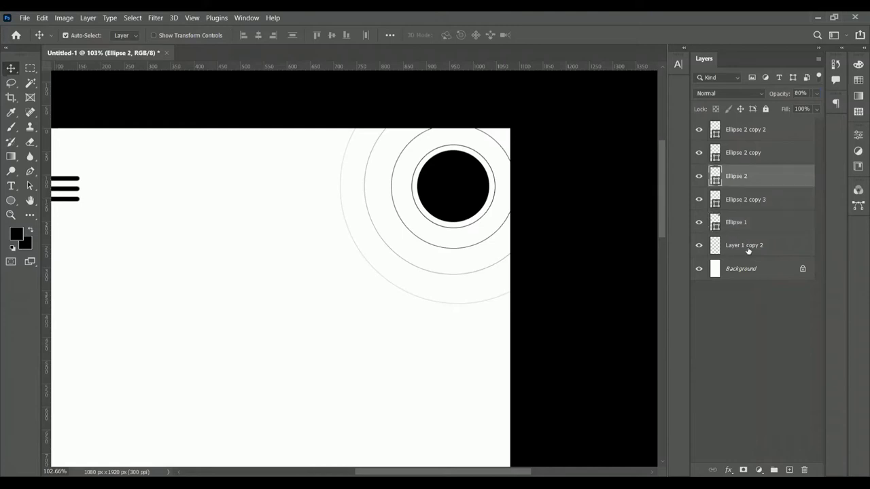
key("ctrl+t")
left_click(209, 34)
type("87")
key("Return")
Group the four ring layers into a group named Radial Lines.
key("Return")
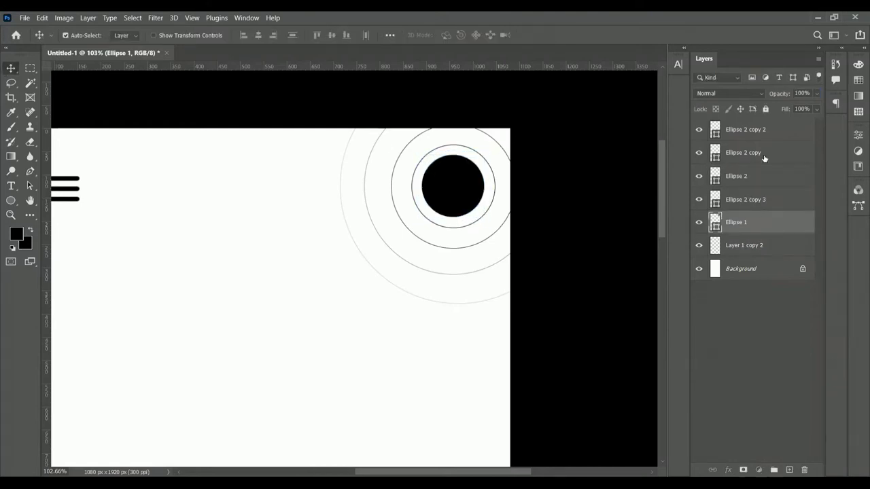
left_click(748, 199)
left_click(737, 129, "shift")
key("ctrl+g")
type("Radial Lines")
key("Return")
Put the black circle layer into its own group named Profile Picture.
left_click(773, 144)
key("ctrl+g")
double_click(741, 140)
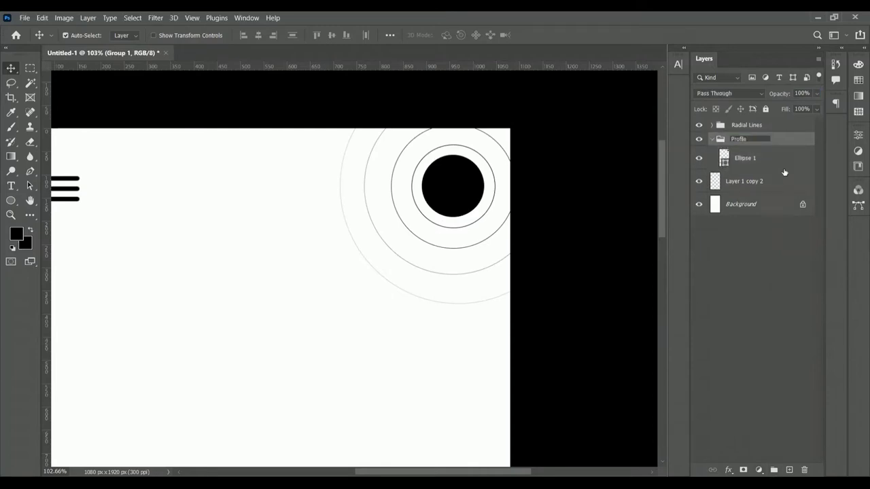
type("Profile Picture")
key("Return")
left_click(711, 140)
left_click(699, 139)
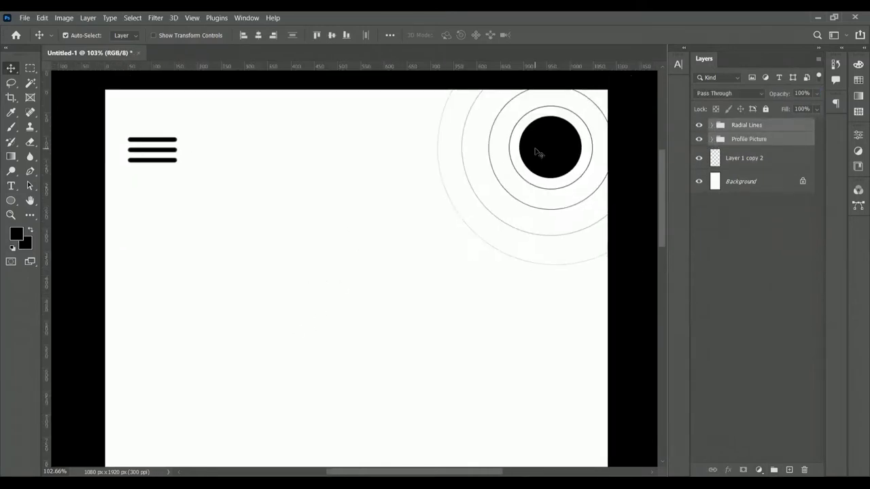
left_click(711, 139)
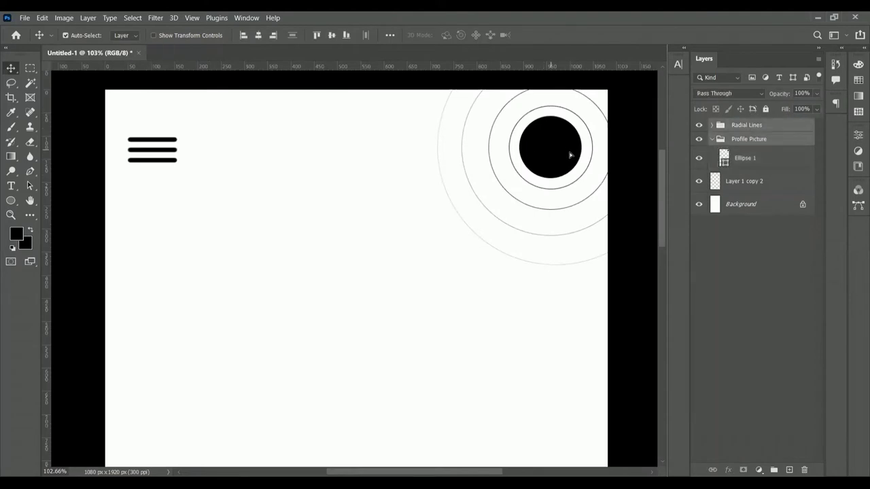
Add an 'Explore' title below the menu icon in the LEMON MILK font.
key("ctrl+plus")
key("t")
left_click(151, 250)
type("Explore")
key("ctrl+a")
left_click(162, 35)
scroll(167, 291, "down", 10)
left_click_drag(311, 224, 311, 306)
left_click(136, 116)
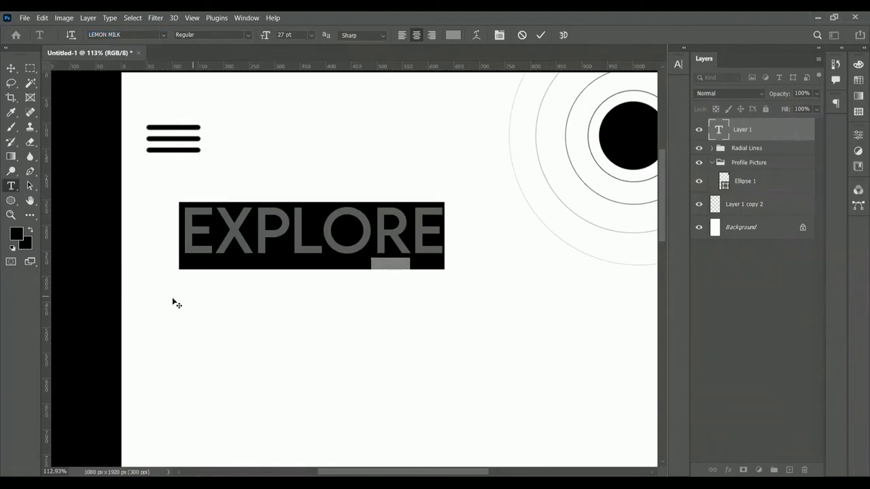
left_click(540, 34)
Check the ruler units and bring up the Create Rectangle dialog (1920 px by 100).
scroll(422, 261, "down", 2)
scroll(413, 324, "up", 1)
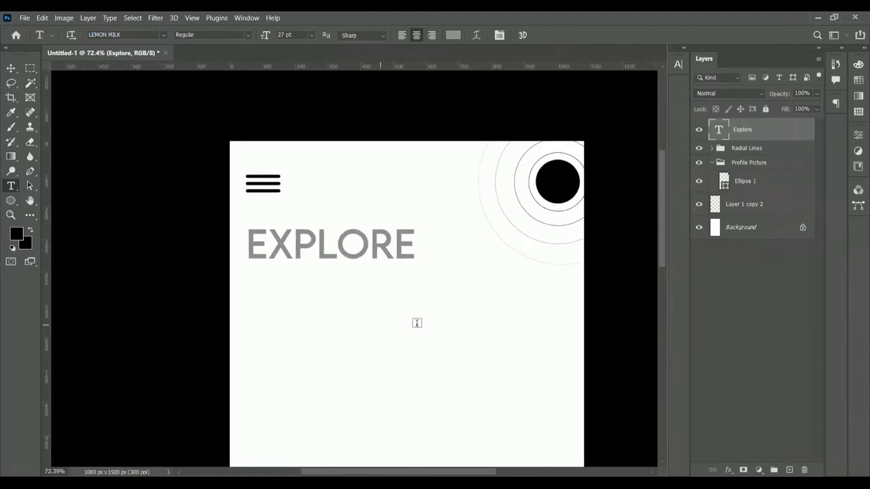
scroll(414, 324, "up", 1)
scroll(532, 293, "down", 1)
scroll(532, 292, "right", 1)
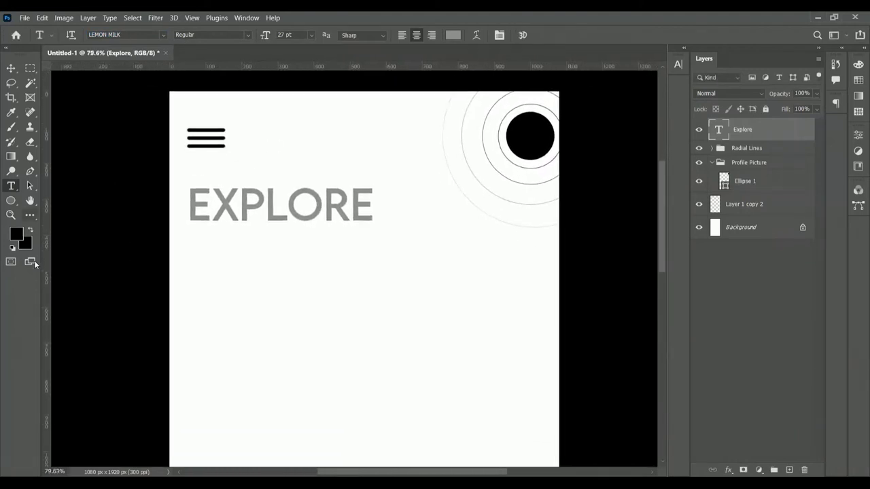
right_click(322, 70)
key("Escape")
key("v")
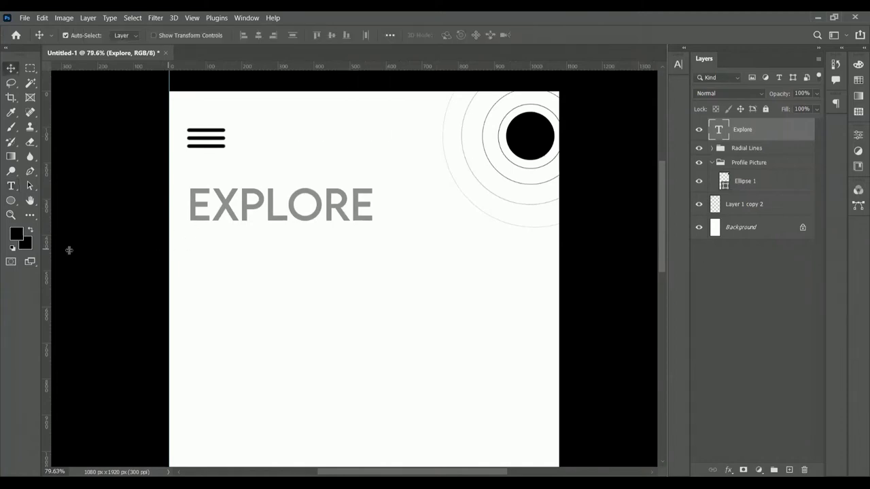
scroll(292, 217, "down", 5)
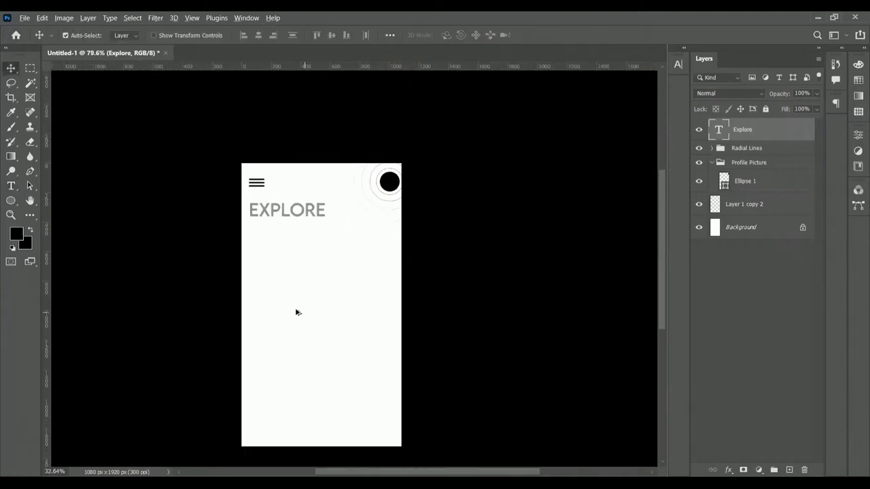
left_click(9, 201)
left_click(322, 268)
Create a 1000 × 1920 px rectangle.
type("1920")
key("Tab")
type("100")
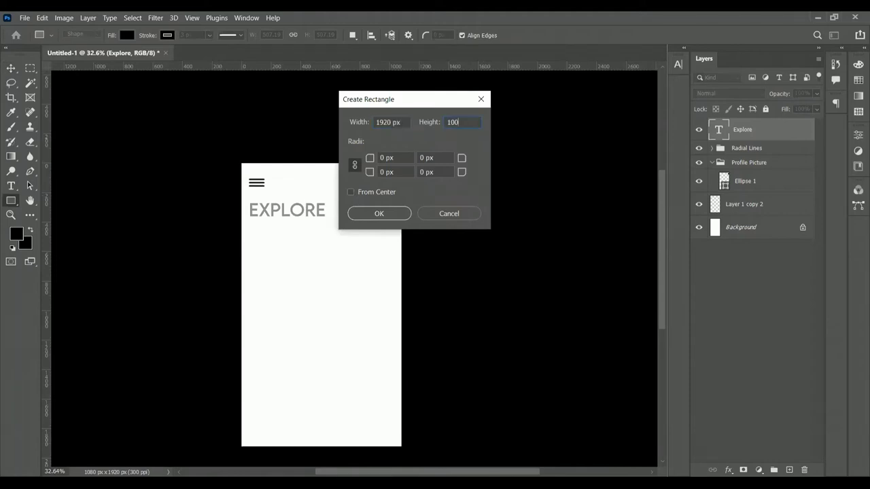
key("shift+Tab")
type("1000")
key("Tab")
type("1920")
key("Return")
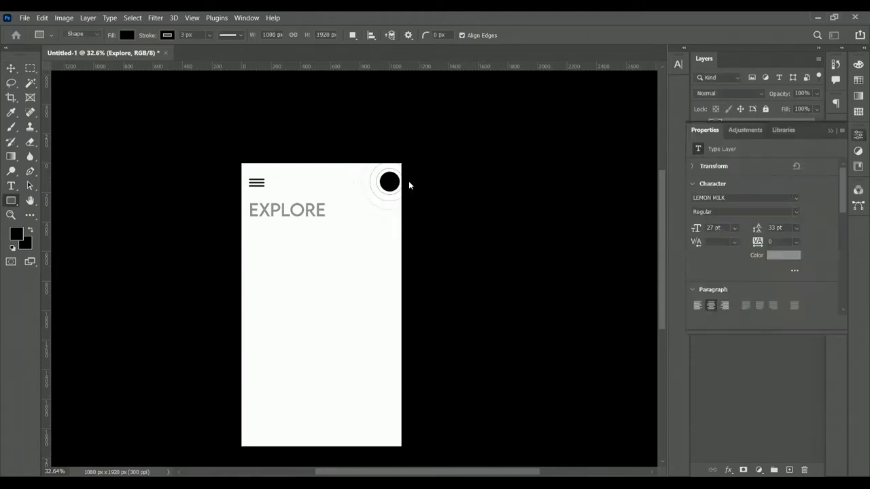
Centre the rectangle horizontally and vertically on the canvas and lower its opacity to 17%.
key("v")
left_click(258, 34)
left_click(331, 35)
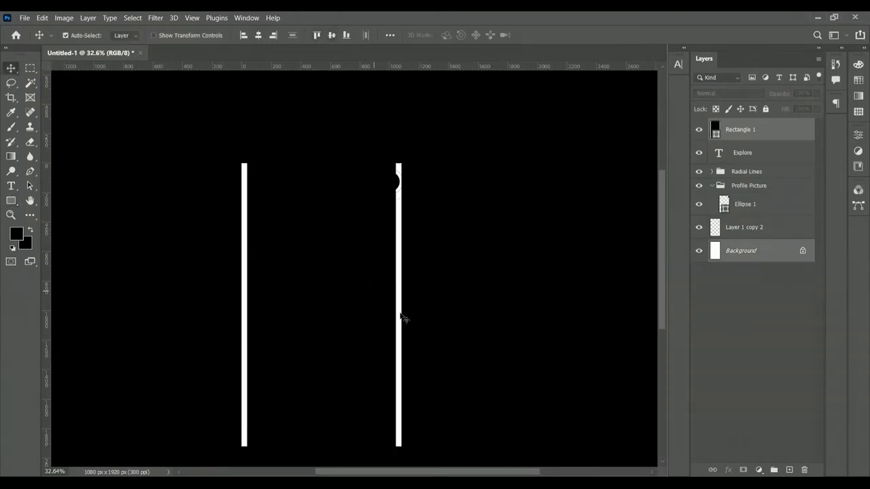
left_click_drag(783, 97, 736, 99)
key("ctrl+0")
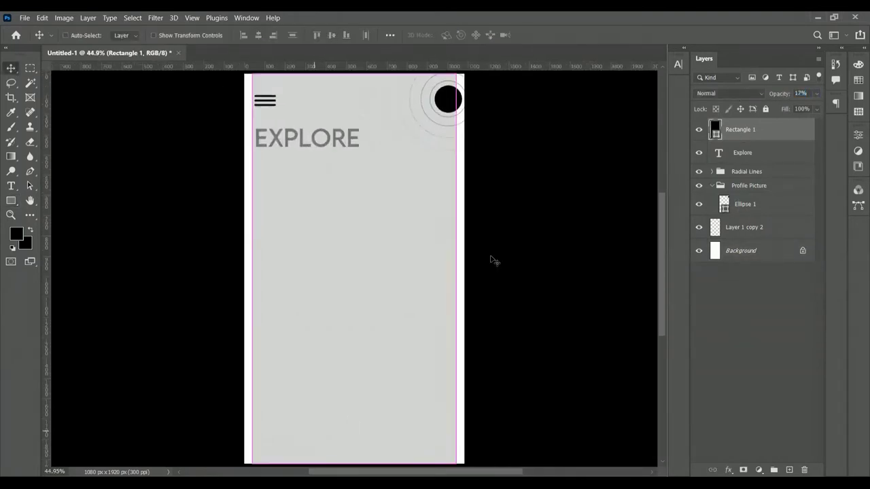
Select the Radial Lines and Profile Picture groups and nudge them left.
left_click(712, 185)
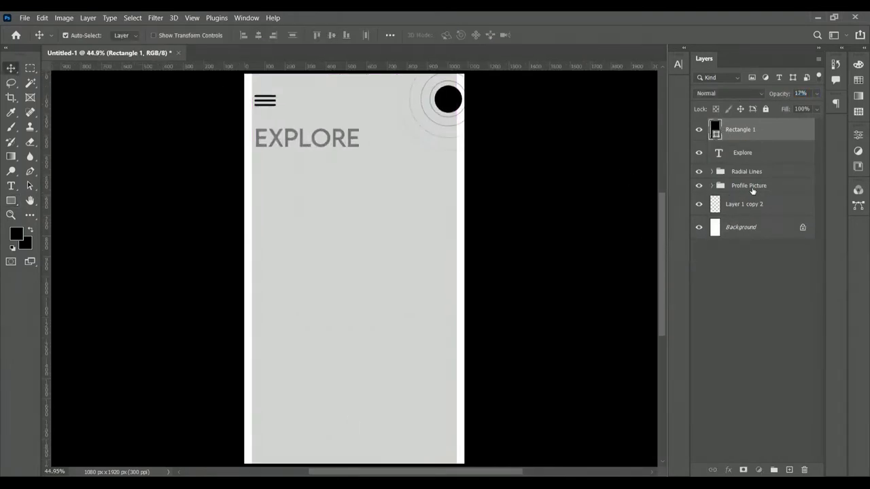
left_click(749, 186)
left_click(746, 171, "shift")
scroll(459, 84, "up", 2)
key("Left")
key("Left")
key("Left")
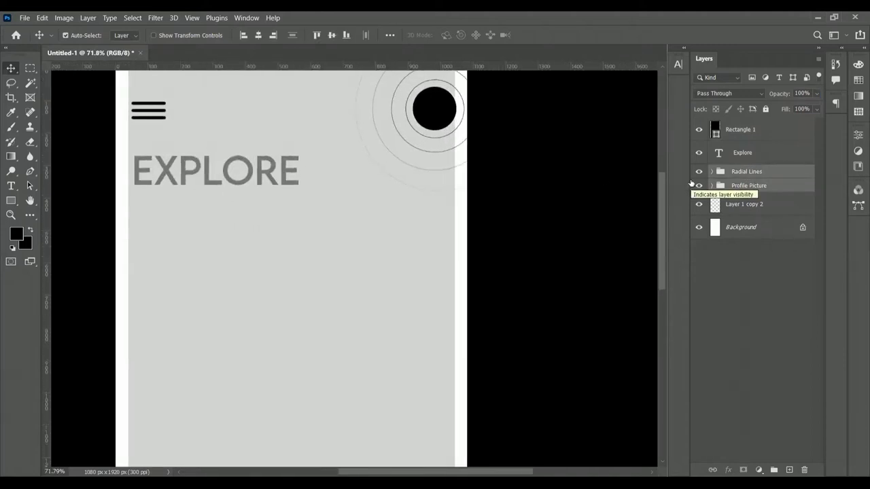
Add vertical guides at the rectangle's left and right edges, then hide the rectangle.
left_click(190, 176)
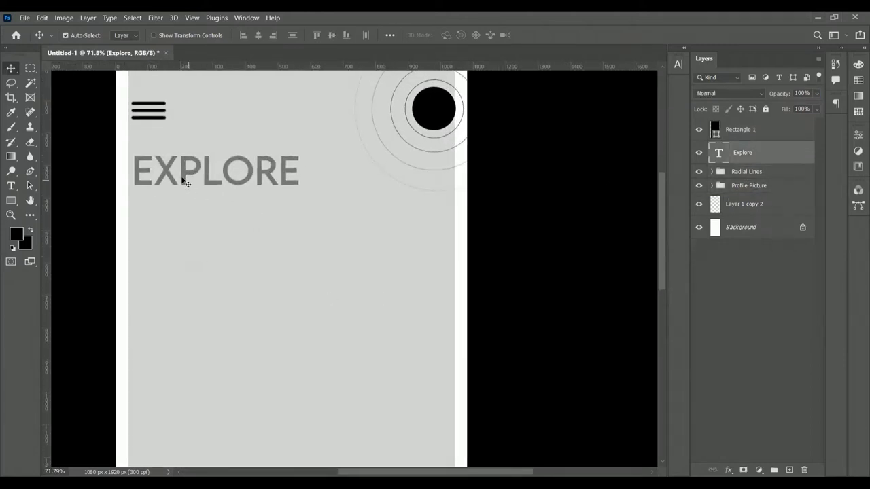
left_click(184, 180)
key("ctrl+z")
left_click_drag(122, 288, 127, 288)
left_click_drag(452, 306, 454, 306)
left_click(699, 129)
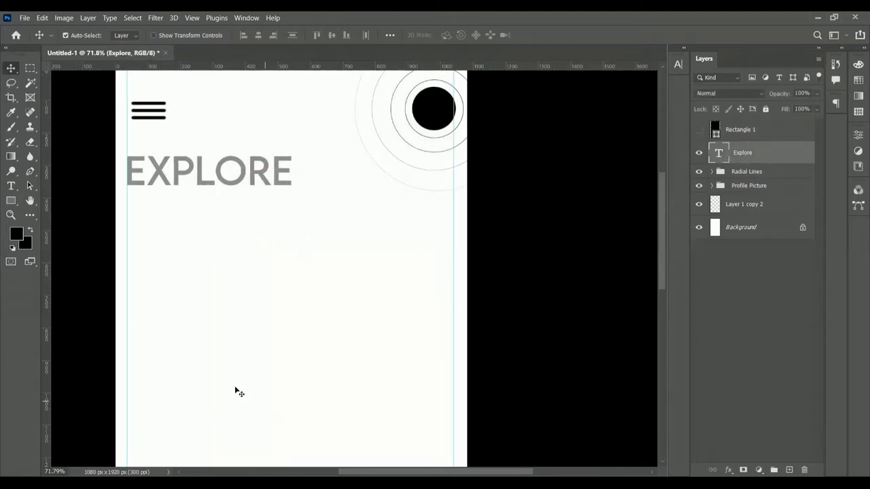
Change the EXPLORE title's text colour to black.
scroll(235, 392, "down", 2, "alt")
double_click(718, 152)
left_click(452, 35)
left_click(483, 276)
left_click(738, 129)
key("BackSpace")
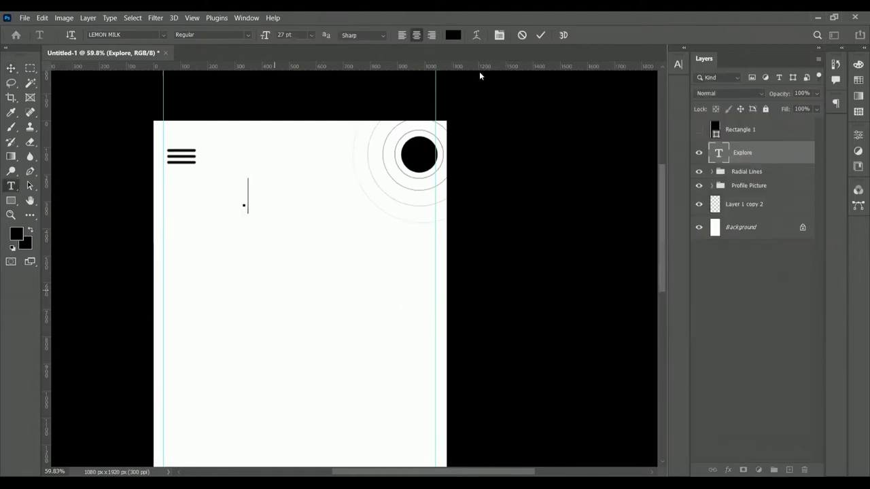
type("1`")
key("Escape")
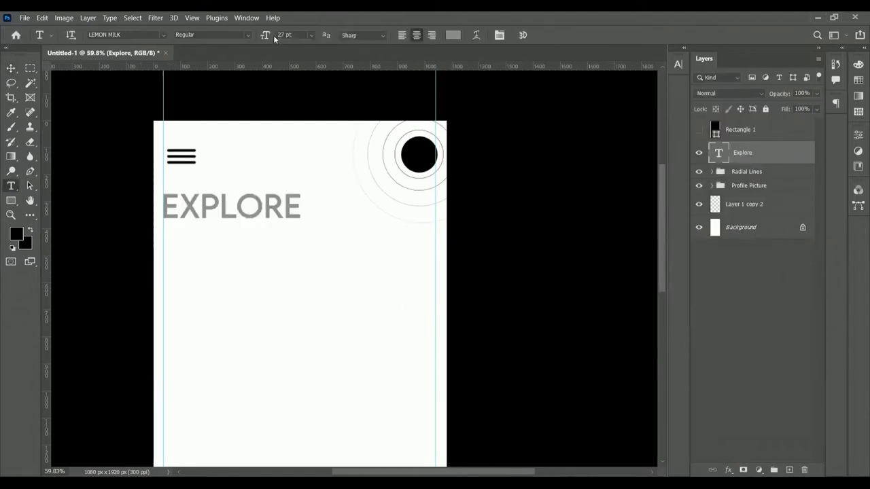
Move the placed Taj Mahal photo slightly lower on the page.
left_click(697, 272)
left_click_drag(400, 326, 432, 271)
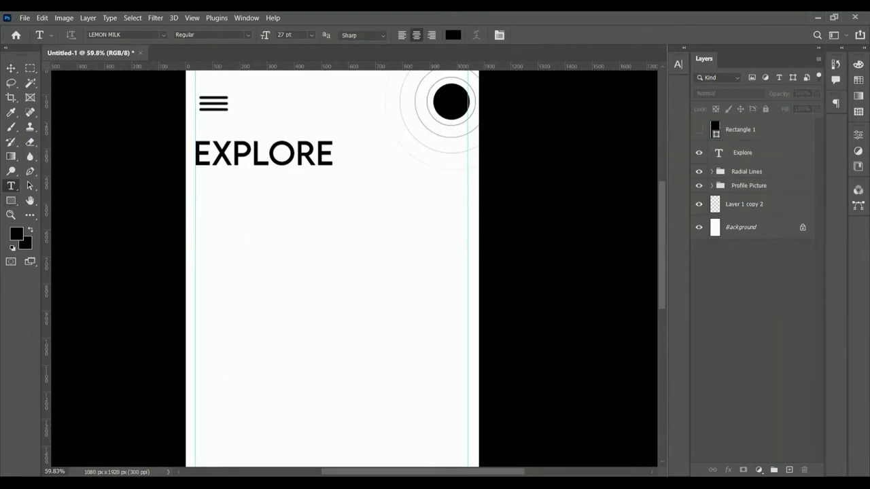
left_click_drag(329, 287, 338, 319)
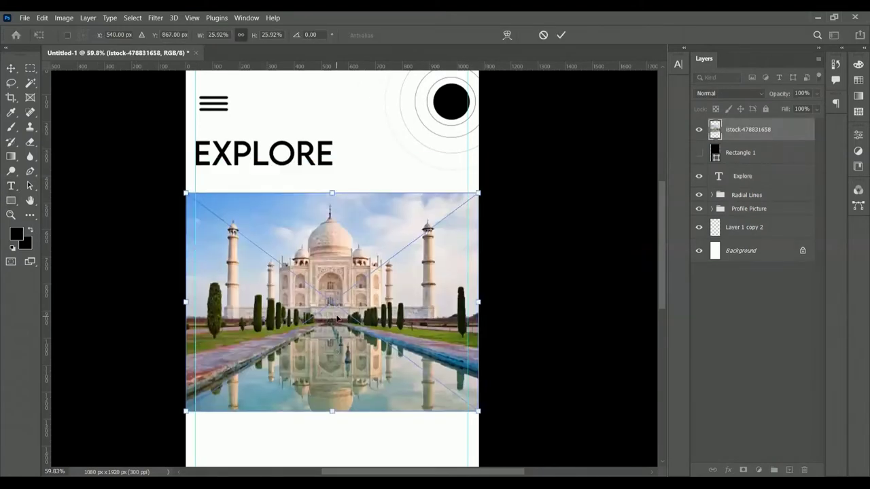
Draw a rounded black rectangle over the Taj Mahal photo and clip the photo into it.
key("Return")
right_click(11, 201)
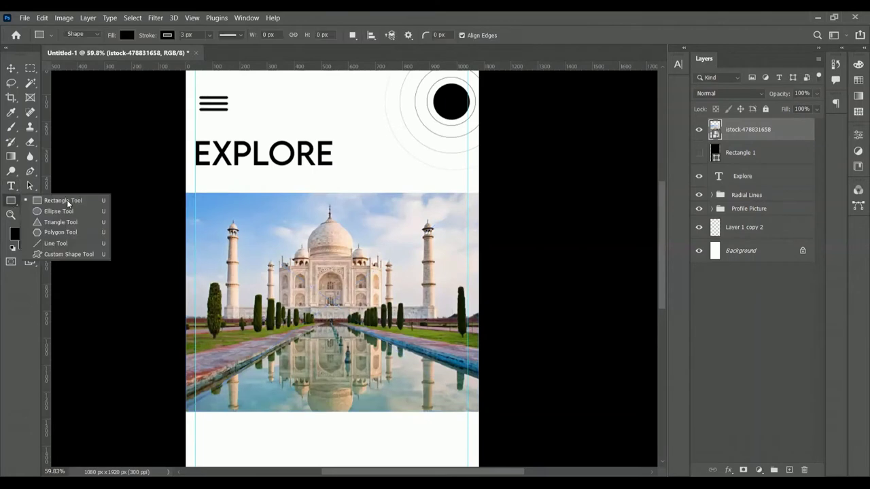
left_click_drag(194, 192, 467, 412)
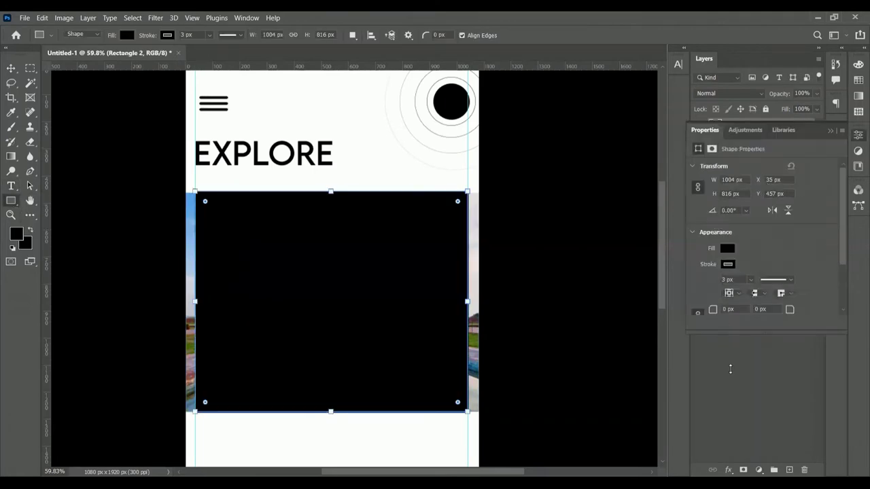
left_click_drag(715, 313, 747, 314)
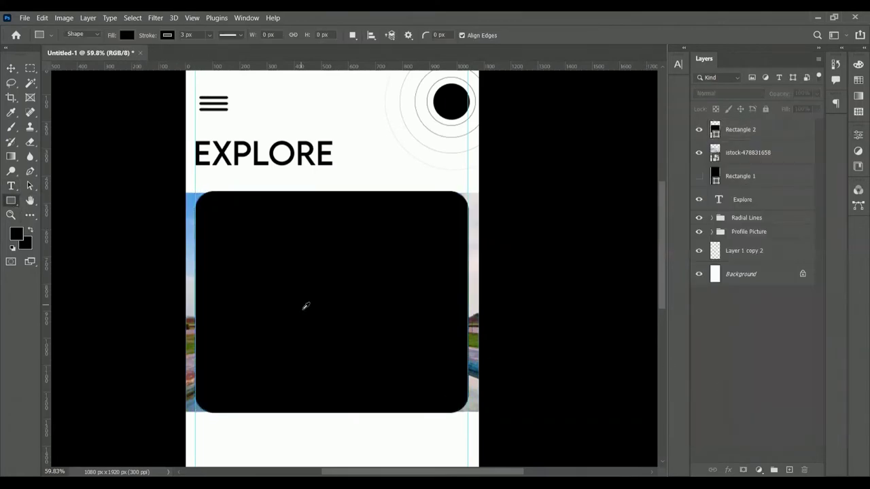
scroll(407, 379, "down", 2)
left_click(725, 178)
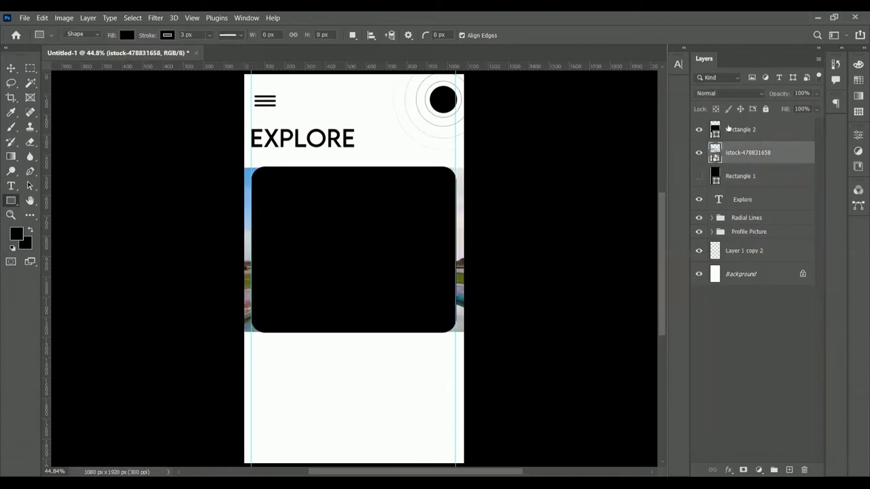
left_click_drag(717, 155, 724, 129)
key("ctrl+alt+g")
Enlarge the Taj Mahal photo until it fills the rounded card.
scroll(274, 162, "up", 3)
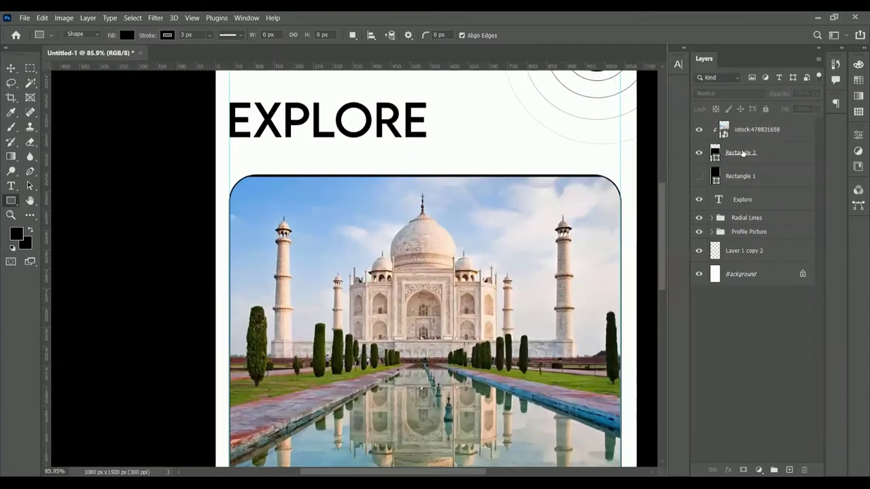
left_click(741, 153)
left_click(744, 332)
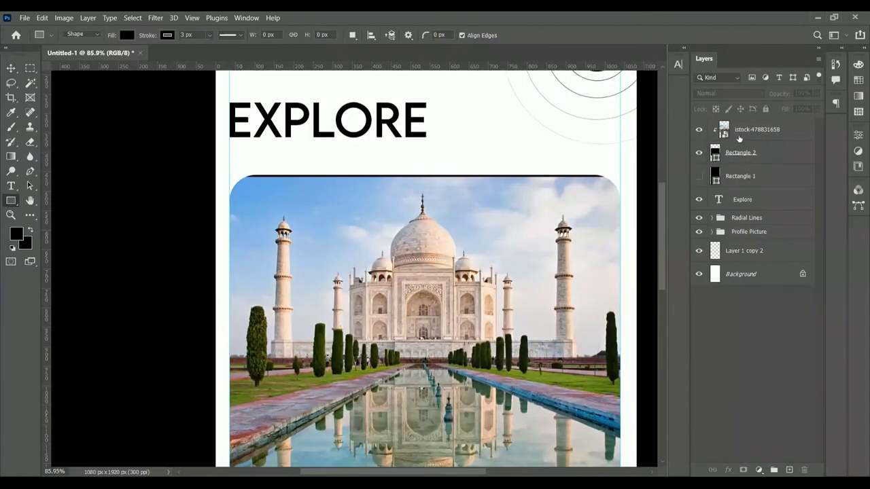
left_click(738, 129)
key("v")
scroll(425, 299, "down", 2)
key("ctrl+t")
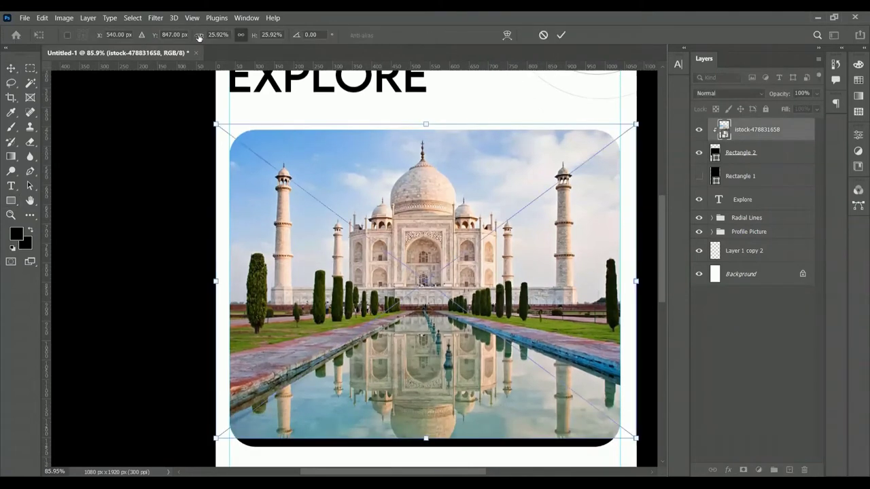
left_click_drag(198, 37, 214, 37)
key("Return")
scroll(424, 272, "down", 2)
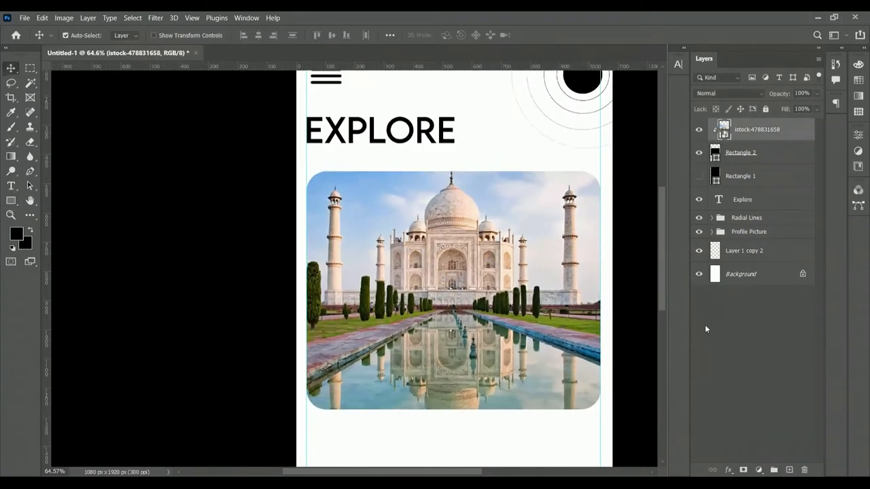
left_click(741, 152)
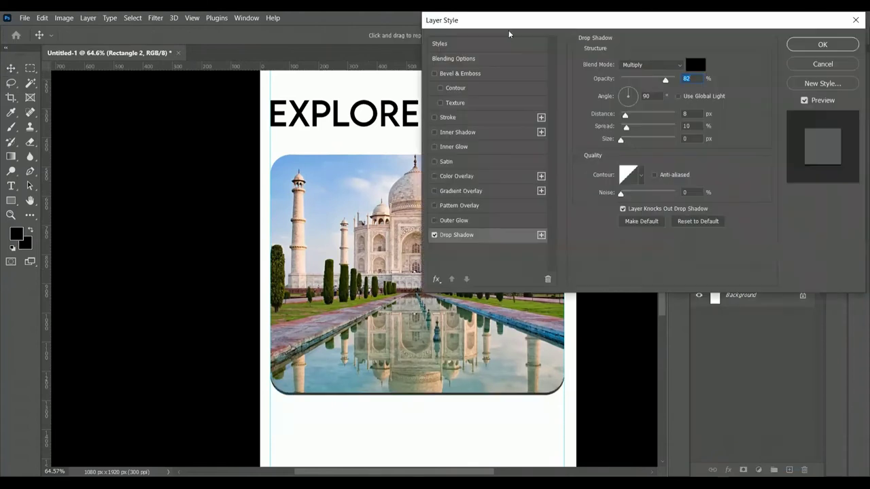
Apply a drop shadow to the card with distance 20, spread 10 and size 73.
left_click_drag(584, 15, 693, 33)
left_click_drag(734, 130, 747, 153)
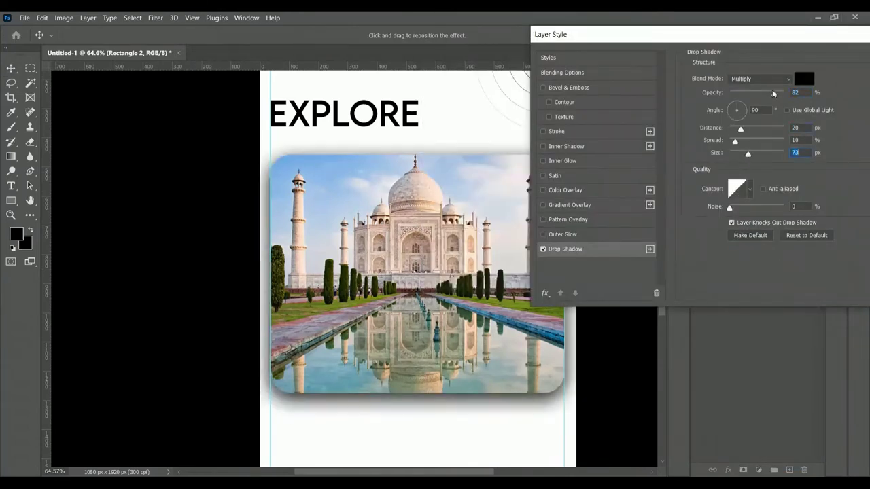
key("Return")
Group the Taj Mahal photo and card shape as 'Feature Image'.
scroll(422, 355, "down", 1)
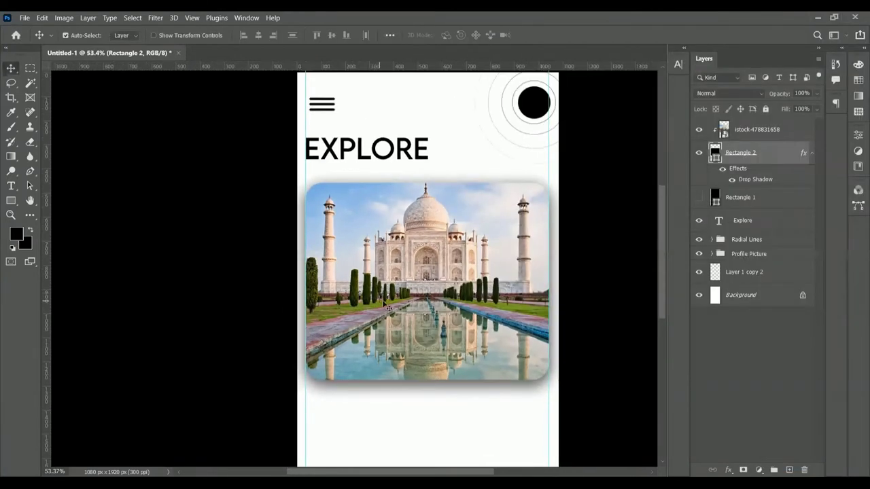
left_click(812, 153)
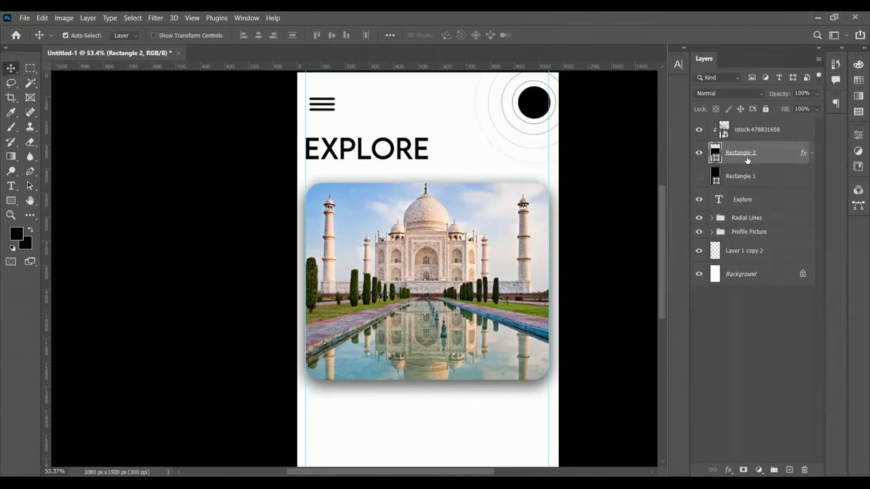
left_click(754, 129, "shift")
key("ctrl+g")
type("Feature Image")
key("Return")
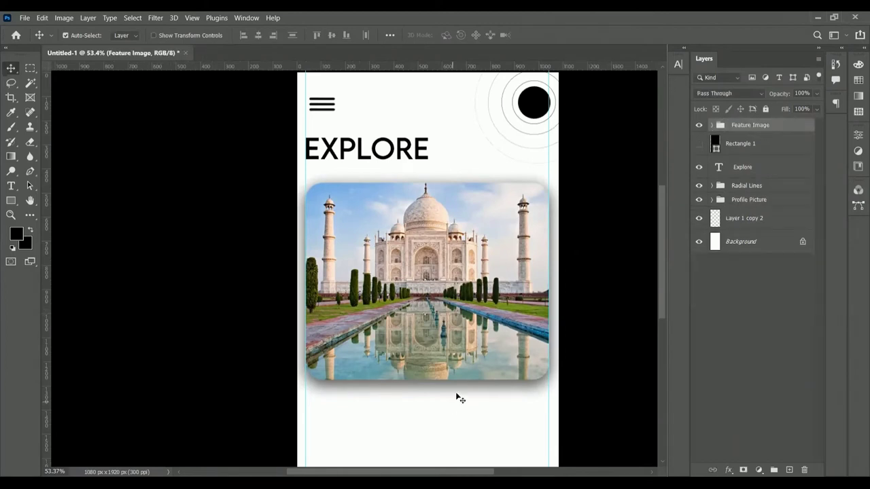
left_click_drag(543, 350, 517, 371)
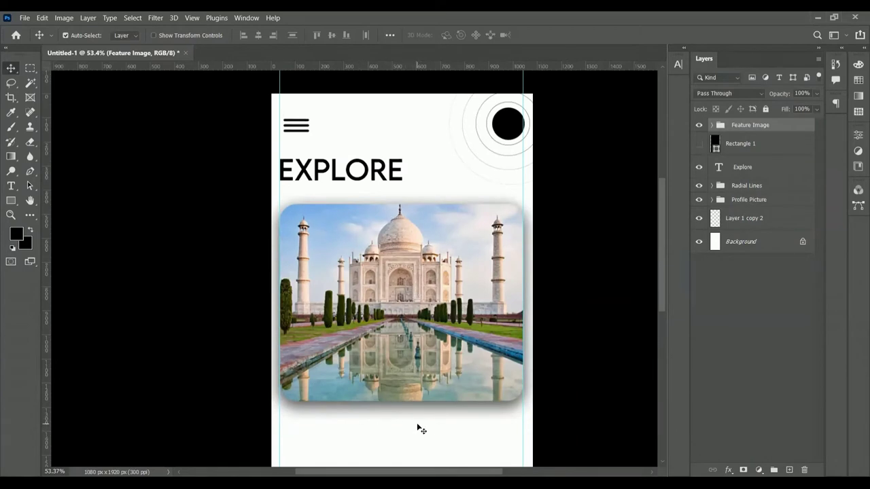
scroll(314, 185, "up", 3)
Draw a thin bar under EXPLORE and place a copy beside it.
left_click(11, 200)
left_click(45, 201)
left_click_drag(271, 189, 390, 195)
key("ctrl+j")
key("v")
left_click_drag(457, 199, 528, 190)
Shorten the second bar and add two more copies shifted to the right.
scroll(447, 208, "down", 2)
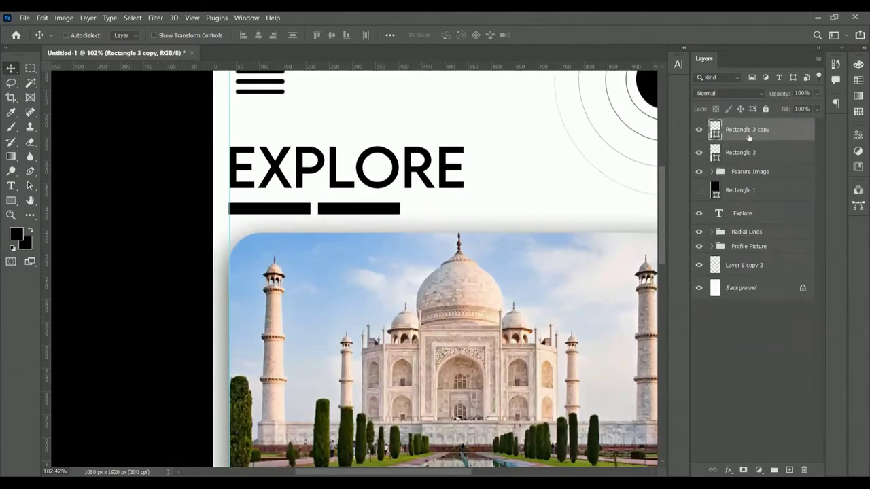
left_click_drag(401, 209, 347, 209)
key("Return")
key("ctrl+j")
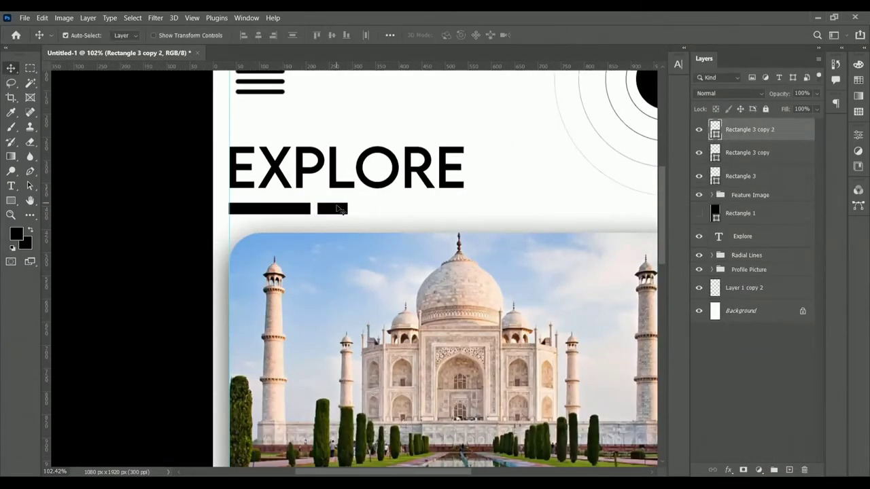
key("shift+Right")
key("shift+Right")
key("shift+Right")
key("ctrl+j")
key("shift+Right")
key("shift+Right")
key("shift+Right")
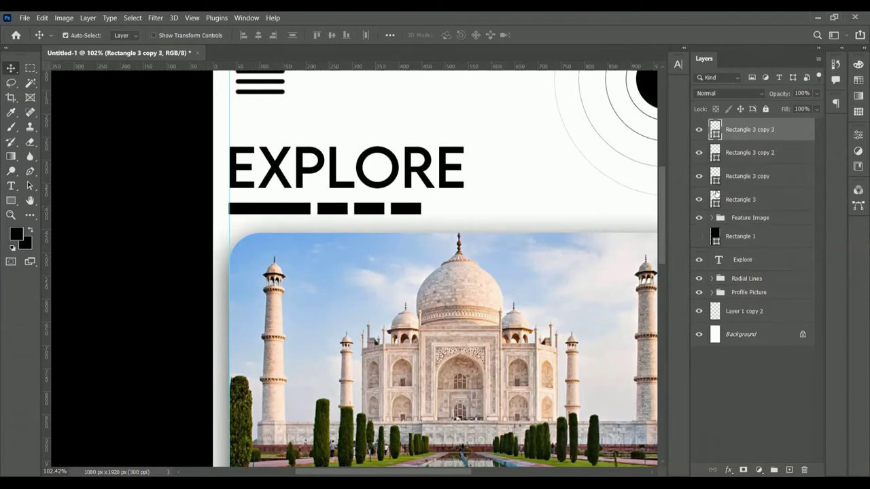
Recolour the first, longer bar light blue.
double_click(714, 195)
mouse_move(631, 188)
left_mouse_down()
mouse_move(613, 189)
mouse_move(617, 195)
left_mouse_up()
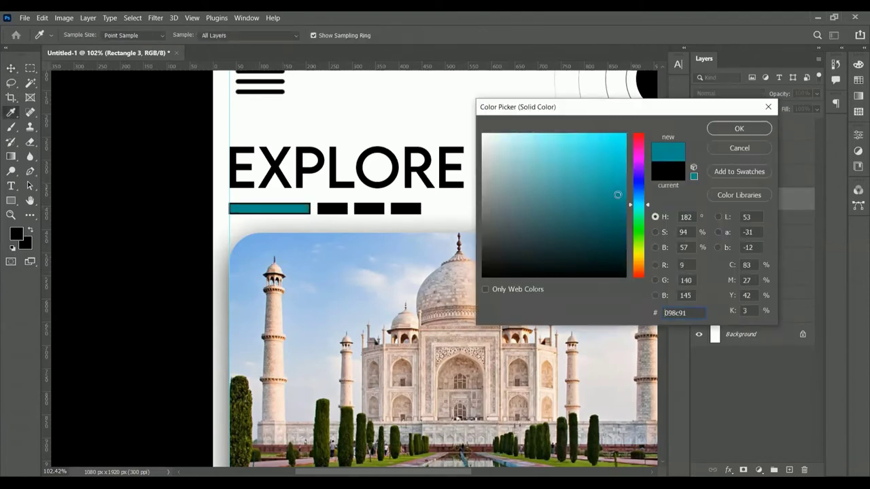
left_click(574, 171)
key("Return")
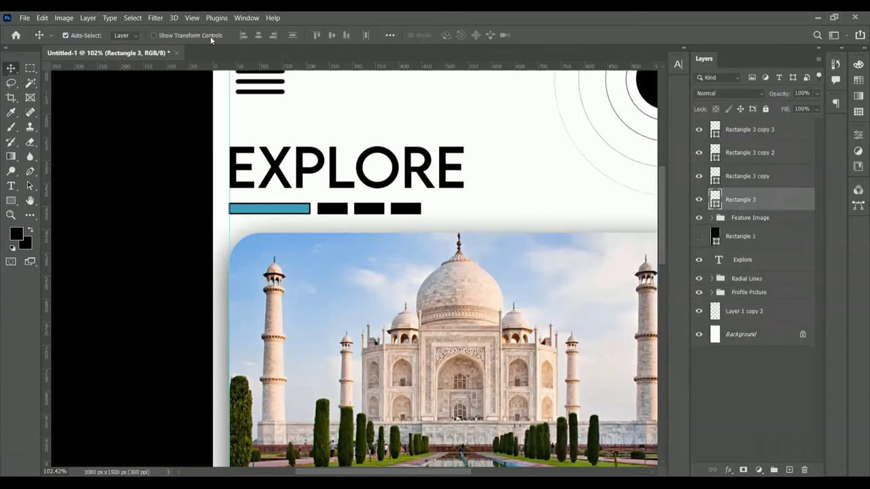
Group the four bars as 'NAvigation tabs'.
scroll(469, 244, "down", 3)
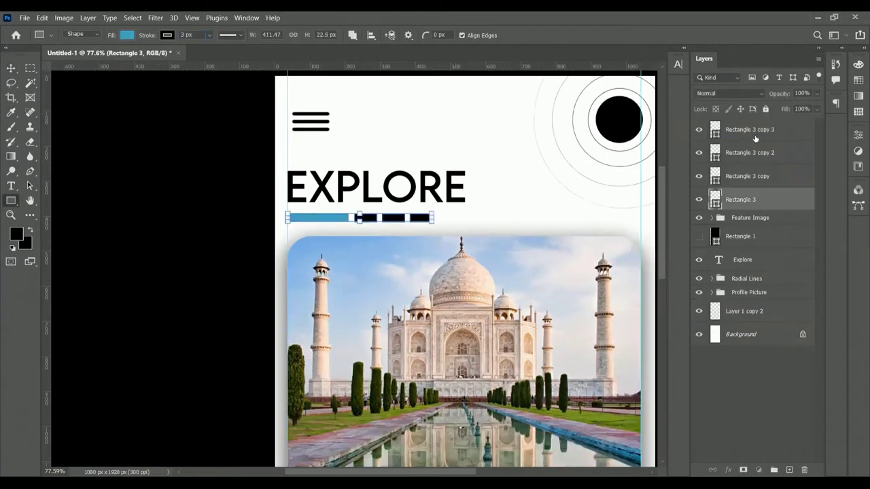
left_click(747, 129, "shift")
key("ctrl+g")
type("tabs")
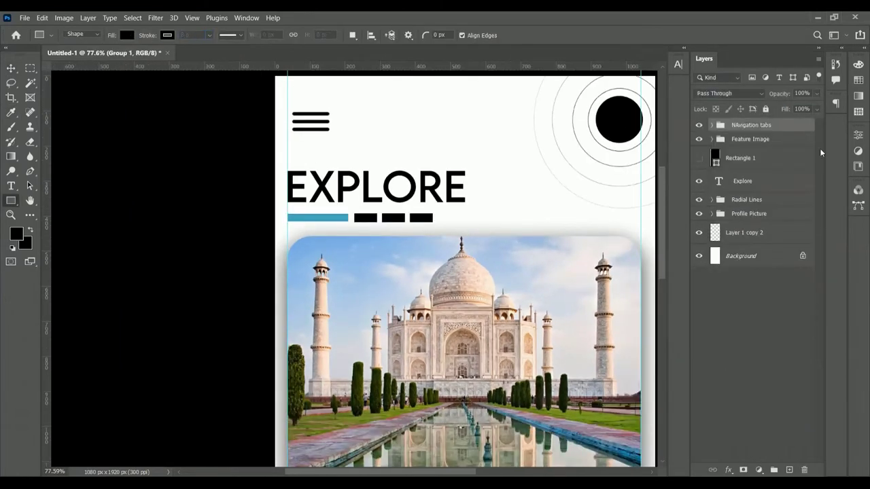
key("Return")
Move the portrait into the Profile Picture group and shrink it to fit the circle.
left_click_drag(520, 245, 455, 263)
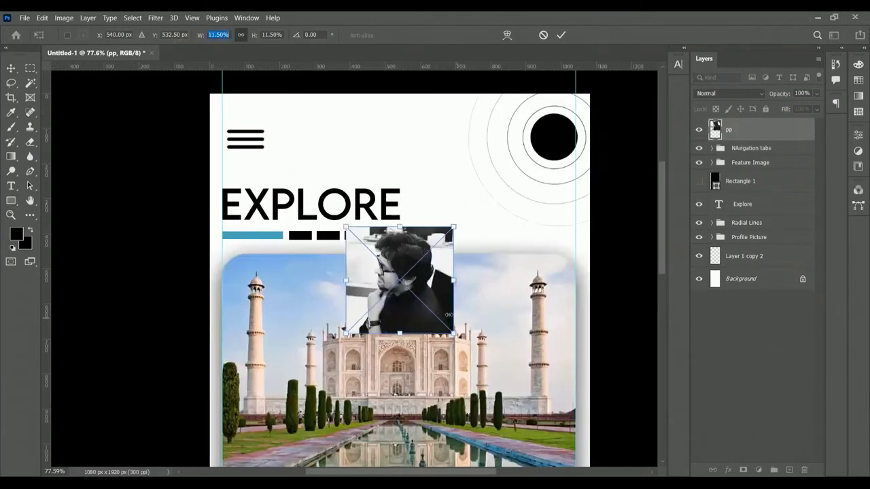
left_click(712, 237)
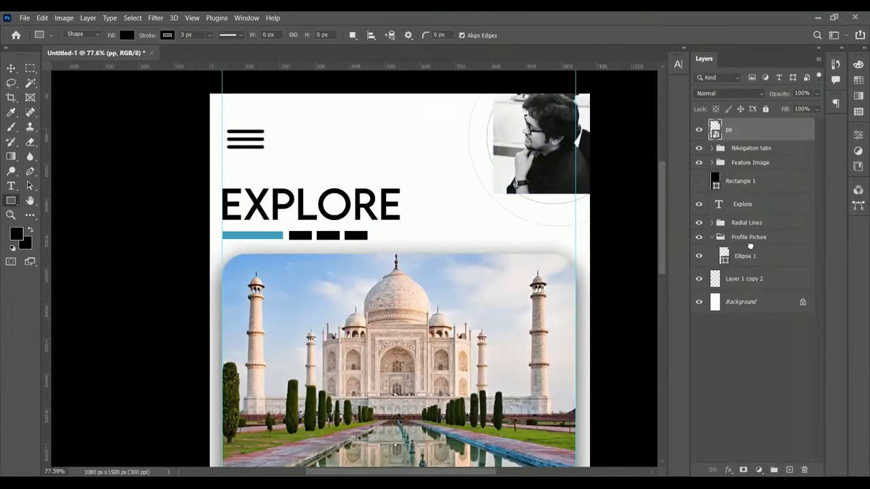
left_click_drag(727, 130, 748, 246)
key("ctrl+t")
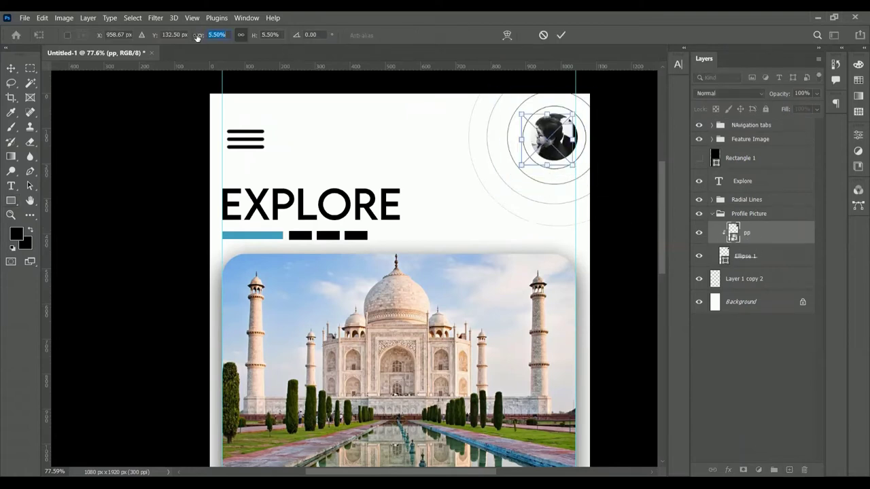
left_click_drag(197, 36, 177, 37)
scroll(579, 120, "up", 2)
scroll(579, 120, "up", 2)
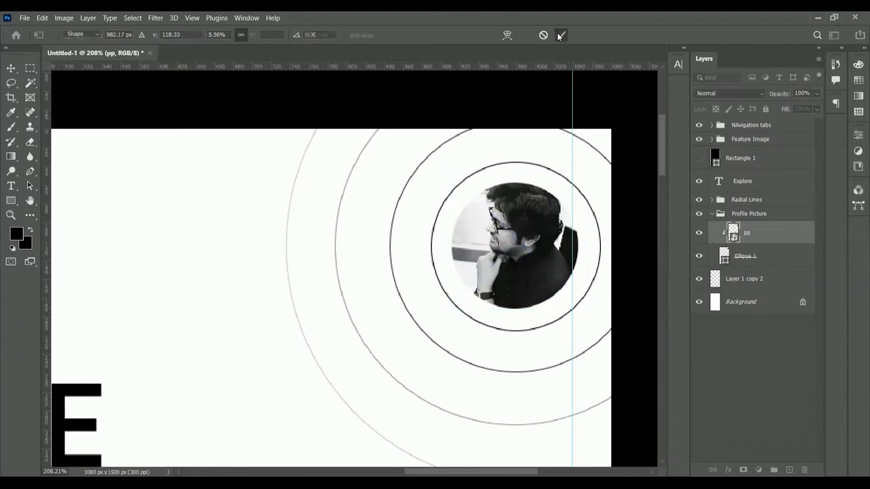
left_click(561, 35)
Give the Ellipse 1 circle a small, centred drop shadow with distance 0.
left_click(736, 256)
left_click(728, 469)
left_click(754, 467)
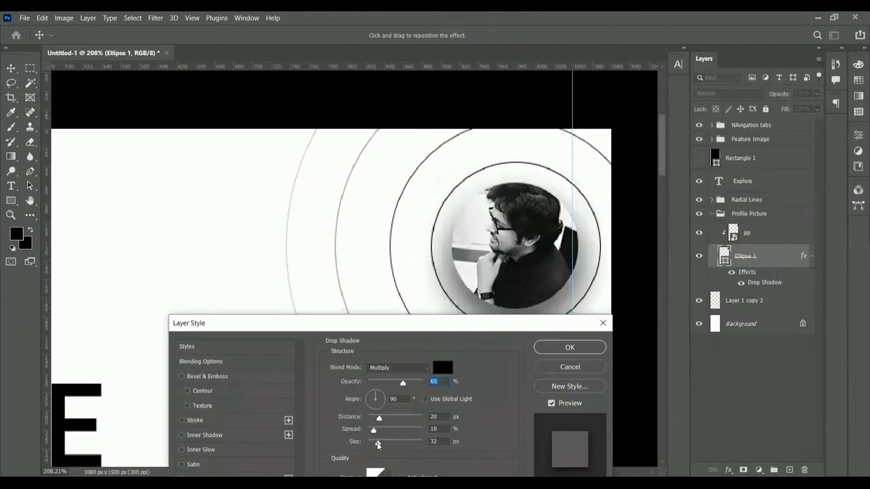
mouse_move(379, 418)
left_mouse_down()
mouse_move(368, 417)
mouse_move(374, 442)
mouse_move(368, 429)
left_mouse_up()
left_click_drag(403, 382, 405, 382)
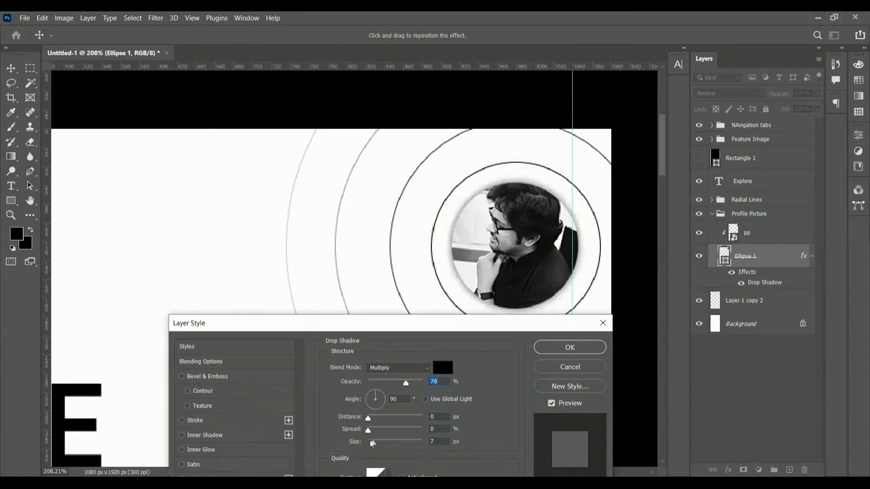
left_click(589, 347)
scroll(462, 365, "down", 3)
scroll(408, 336, "down", 3, "alt")
scroll(398, 346, "down", 5)
scroll(331, 399, "down", 1)
scroll(354, 364, "up", 1)
scroll(367, 387, "down", 3, "alt")
scroll(377, 417, "up", 3, "alt")
scroll(373, 158, "down", 3)
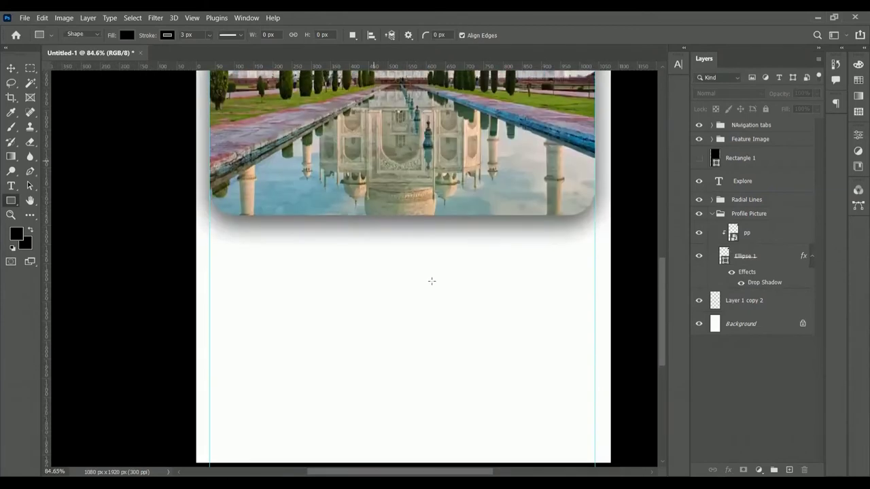
left_click(812, 256)
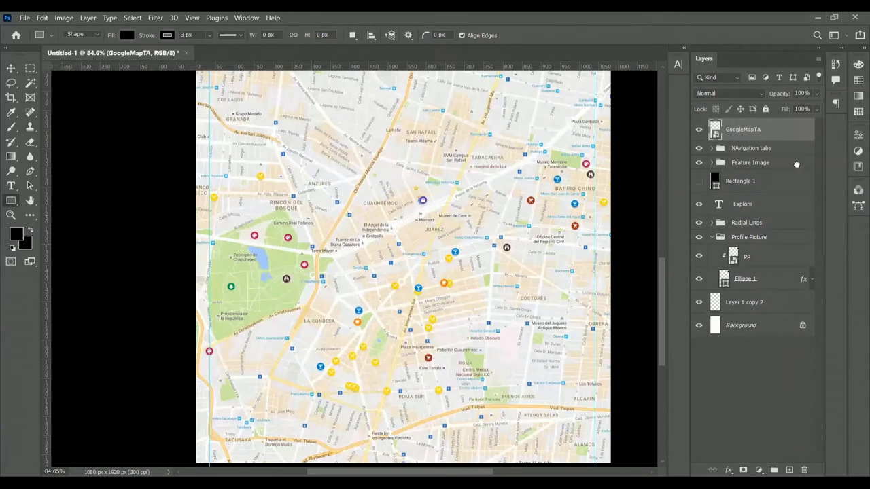
Move the GoogleMapTA map layer below the Feature Image group.
left_click(747, 163)
mouse_move(740, 129)
left_mouse_down()
mouse_move(741, 177)
mouse_move(740, 170)
left_mouse_up()
scroll(341, 411, "down", 3)
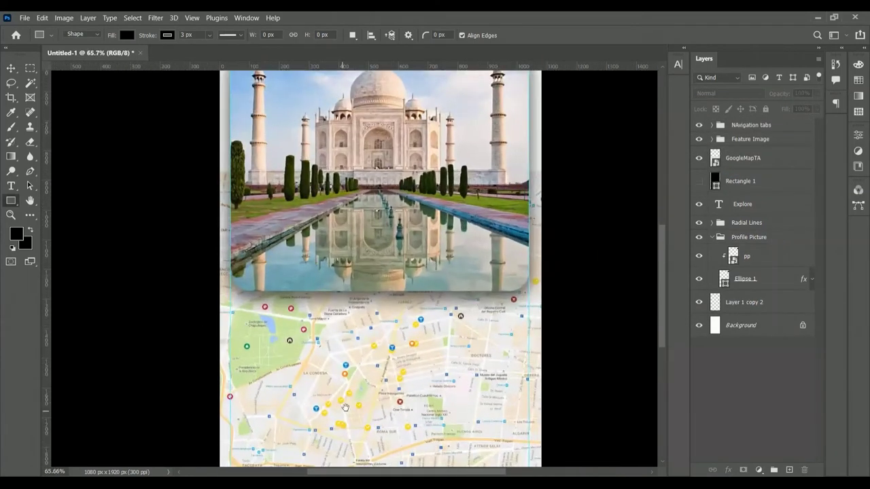
left_click_drag(342, 411, 369, 365)
left_click(712, 237)
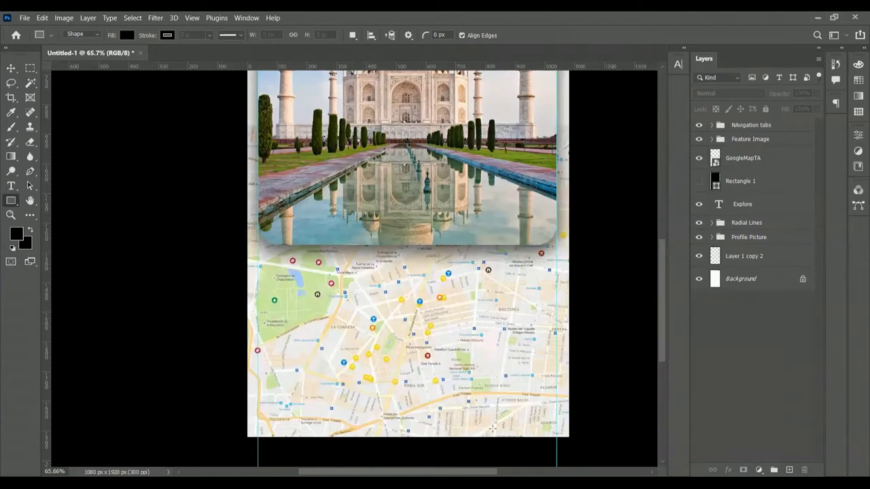
left_click(742, 158)
scroll(531, 309, "up", 1)
scroll(530, 310, "up", 1)
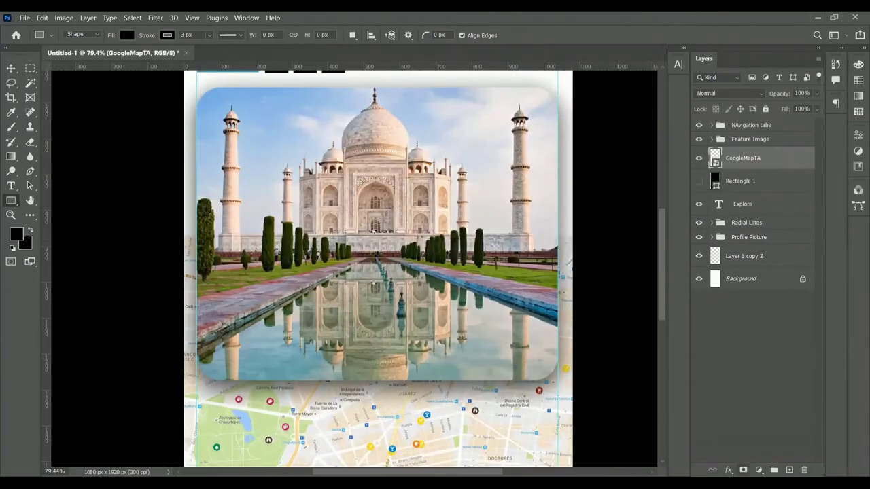
Mask GoogleMapTA and paint its top edge black with a soft round brush.
left_click(742, 469)
left_click(699, 138)
key("b")
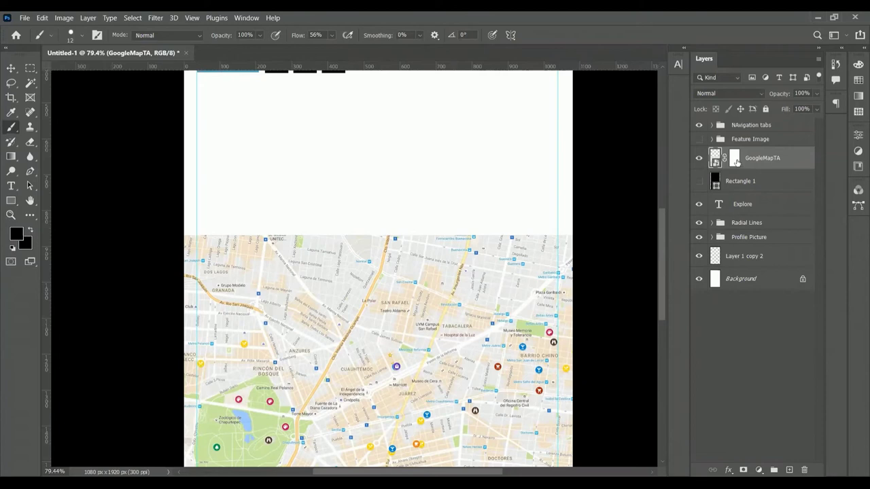
left_click(734, 158)
right_click(290, 156)
type("387")
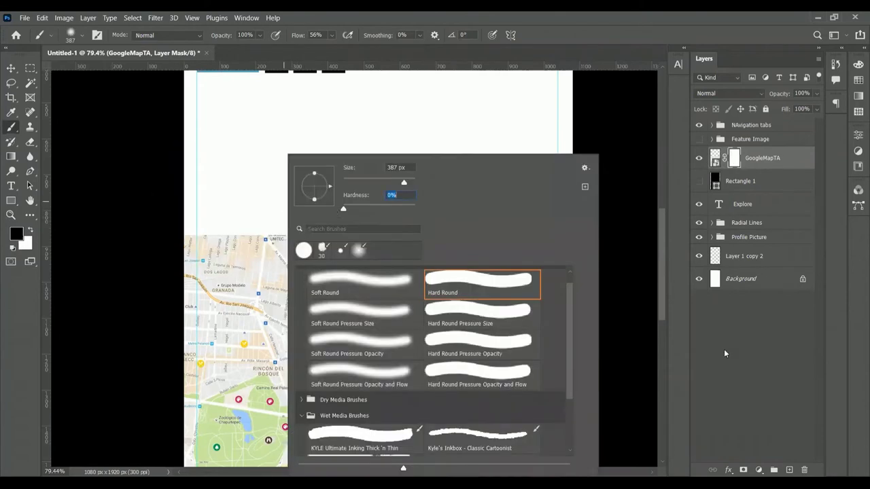
key("Return")
left_click_drag(234, 206, 593, 216)
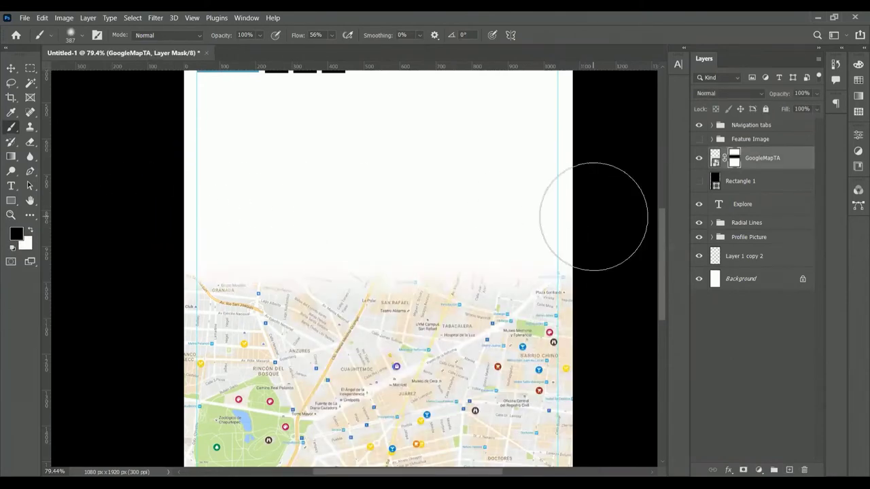
Show the Feature Image group again and review the faded map edge.
scroll(179, 310, "up", 2)
scroll(414, 350, "down", 3)
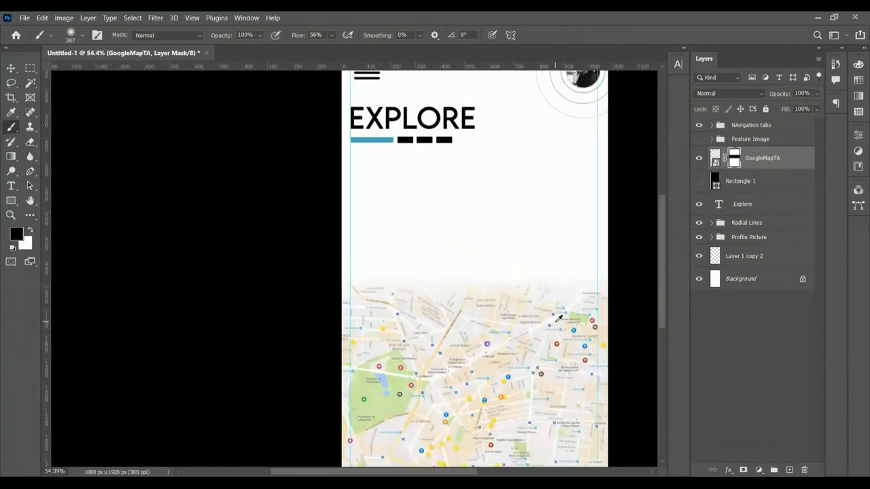
left_click(699, 138)
scroll(446, 337, "down", 1)
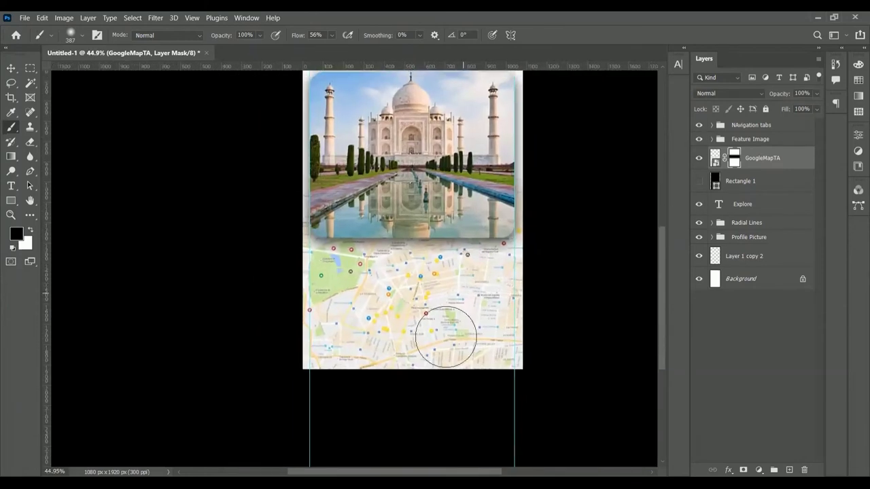
scroll(446, 337, "up", 1)
scroll(442, 333, "up", 1)
scroll(428, 326, "up", 2)
scroll(420, 321, "up", 1)
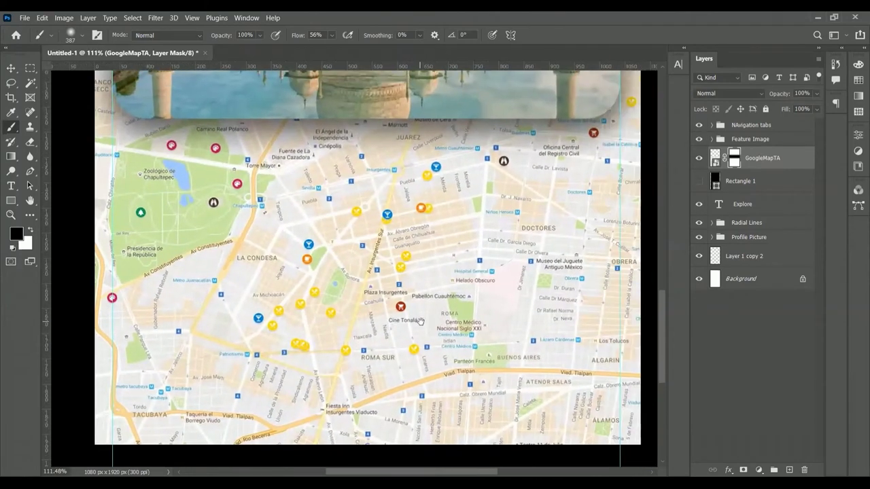
Add an empty layer above the map, hide the feature image, reselect GoogleMapTA.
key("p")
key("ctrl+shift+alt+n")
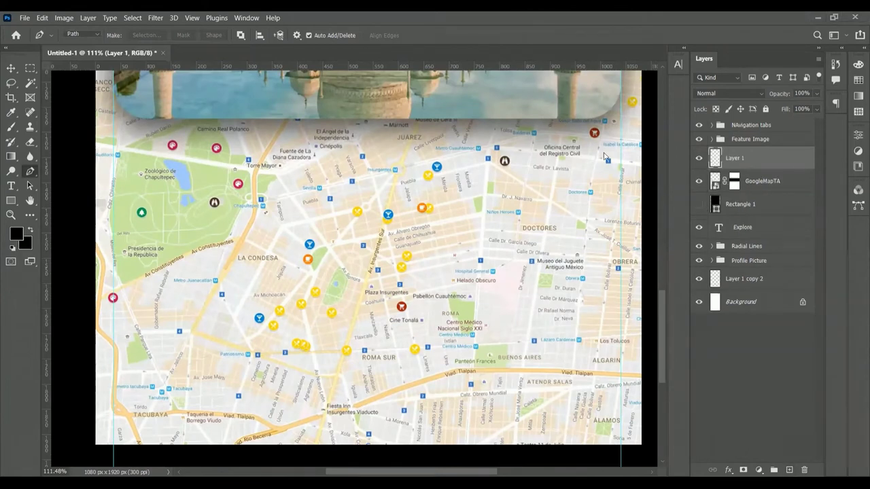
left_click(699, 139)
left_click(747, 181)
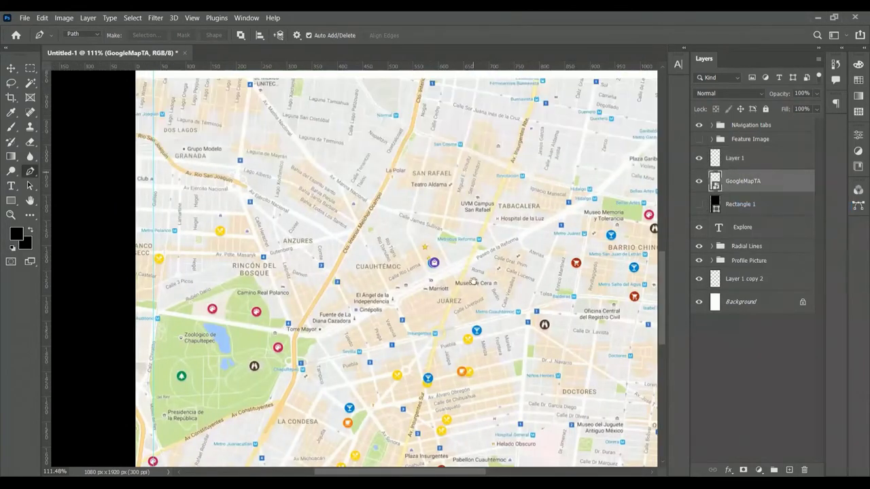
scroll(272, 181, "up", 3)
scroll(272, 180, "up", 1)
scroll(224, 187, "down", 2)
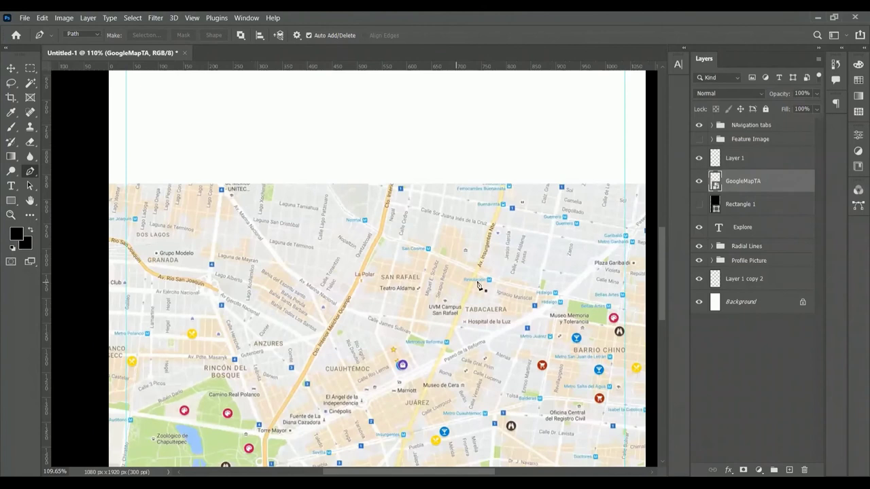
Re-mask GoogleMapTA and softly fade its top edge into white.
left_click(742, 470)
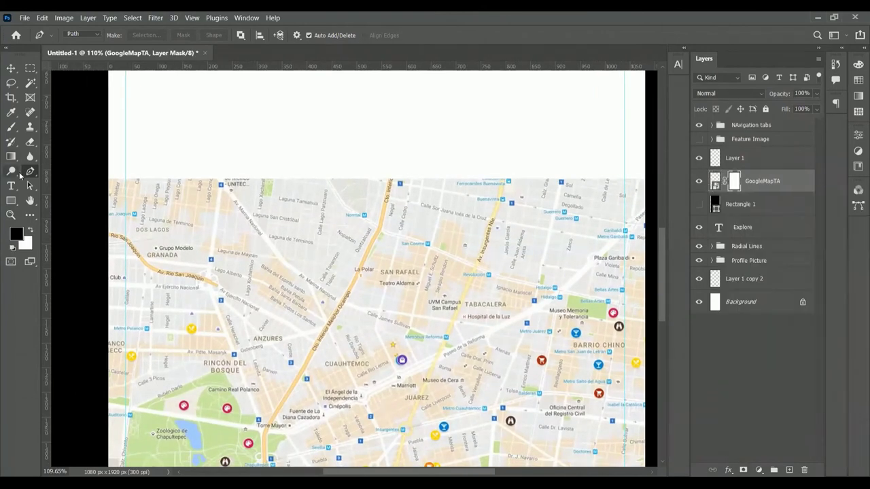
key("b")
right_click(240, 212)
key("Escape")
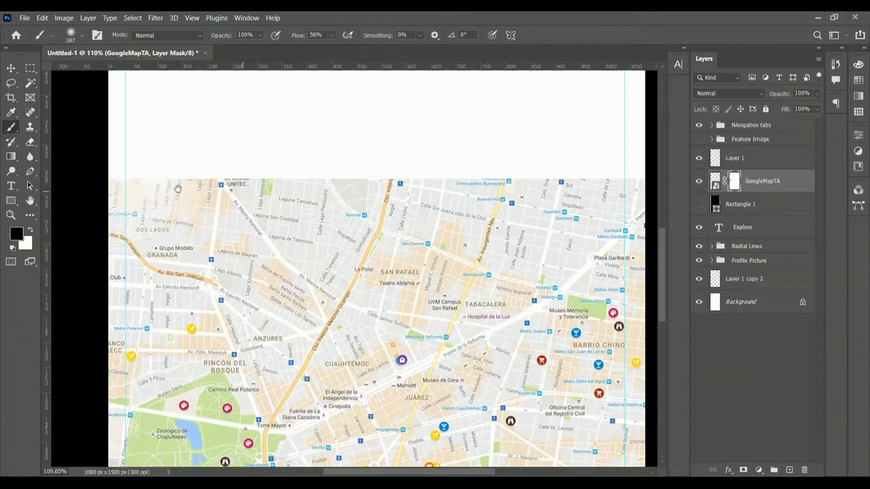
left_click_drag(138, 177, 544, 179)
scroll(544, 179, "down", 1)
scroll(474, 221, "down", 3)
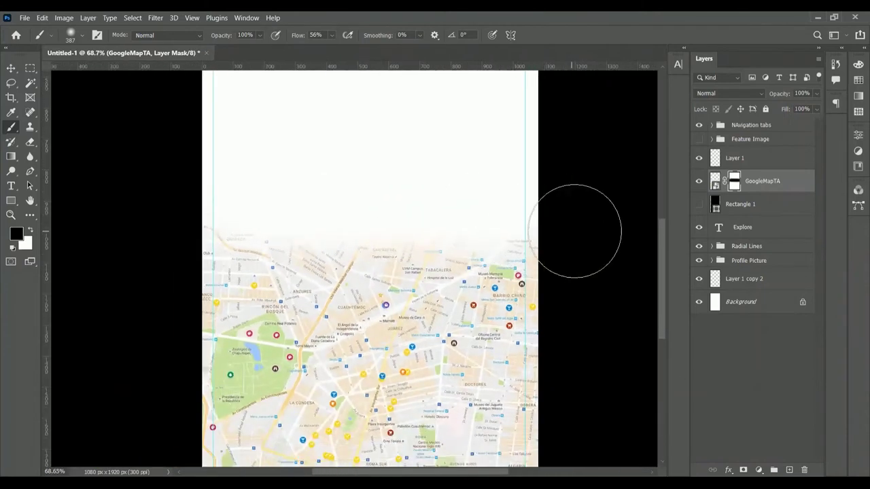
Restore the Taj Mahal feature image and check the blend beneath it.
left_click(698, 140)
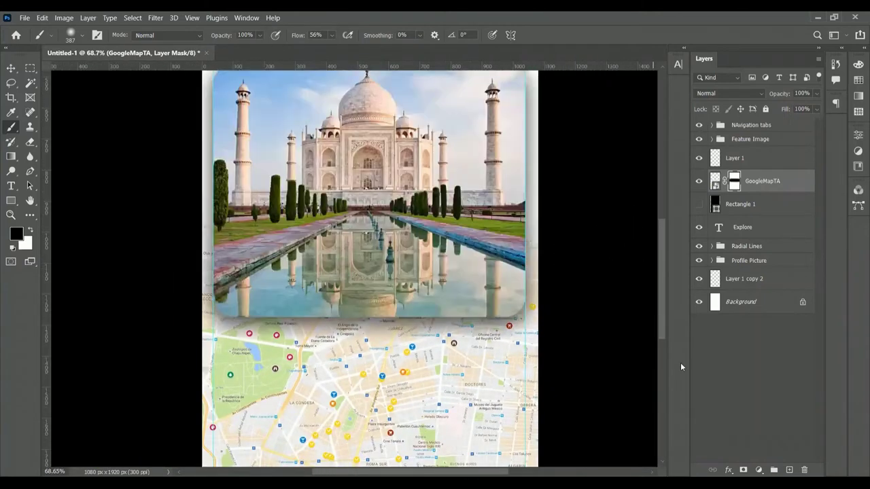
scroll(401, 361, "down", 2)
scroll(401, 361, "down", 1)
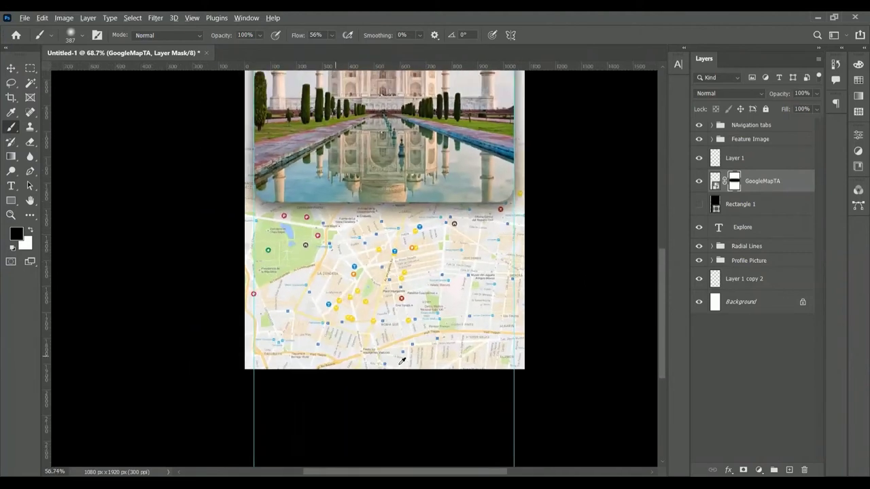
scroll(401, 361, "up", 2)
scroll(411, 343, "up", 2)
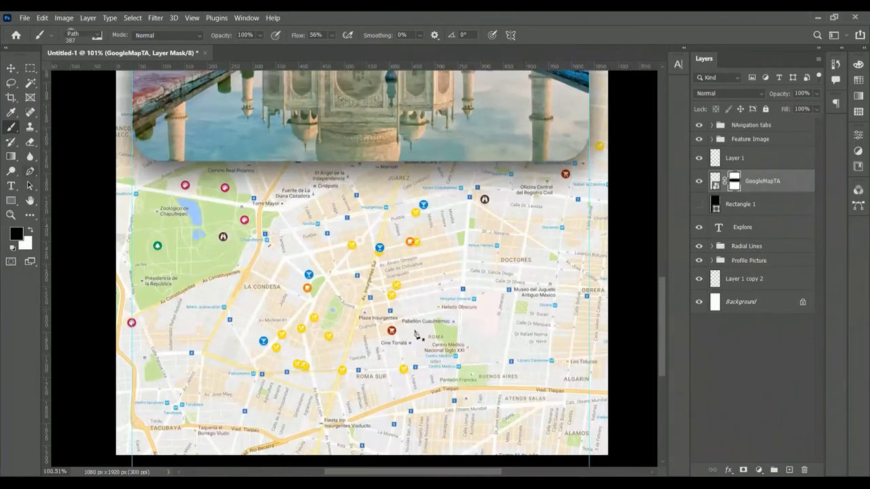
key("p")
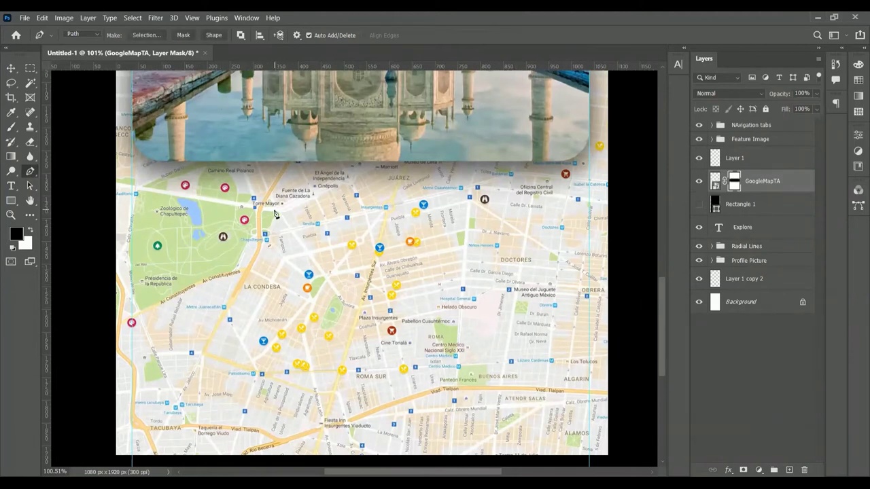
Paint a thick black route line on a new layer with a hard round brush.
left_click(11, 127)
right_click(355, 183)
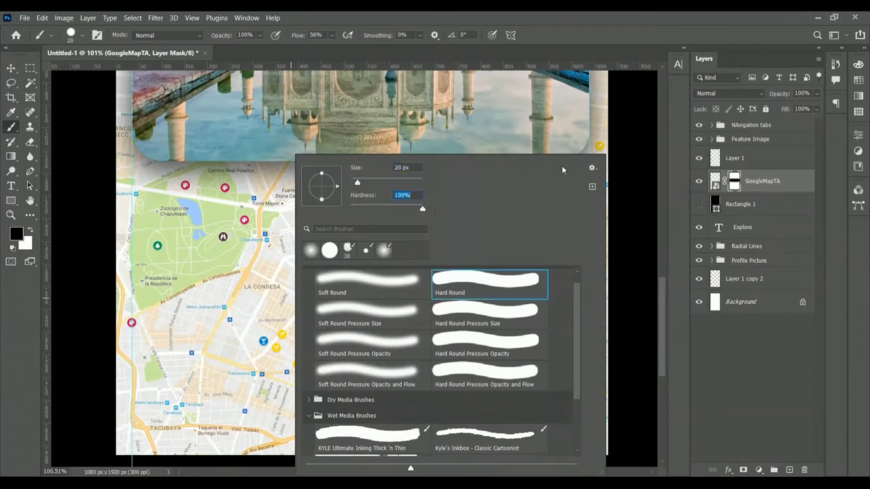
key("Escape")
key("ctrl+shift+alt+n")
mouse_move(268, 210)
left_mouse_down()
mouse_move(282, 209)
mouse_move(333, 290)
mouse_move(363, 309)
left_mouse_up()
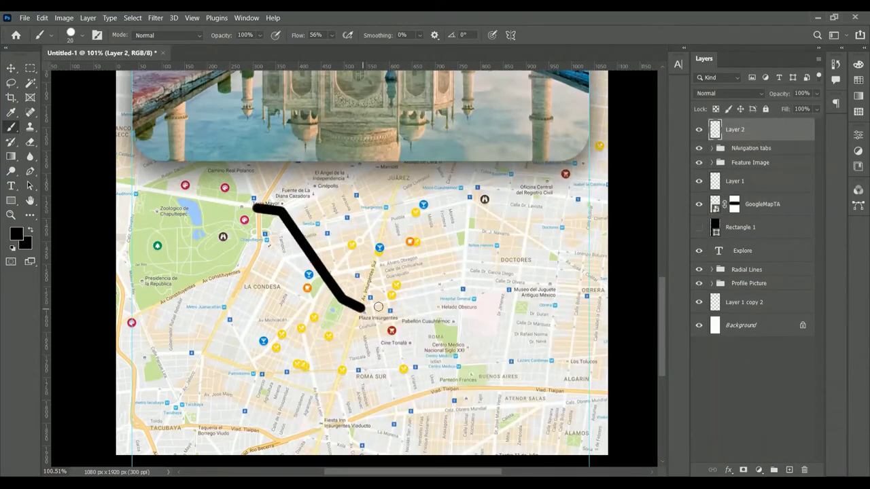
left_click(386, 371, "shift")
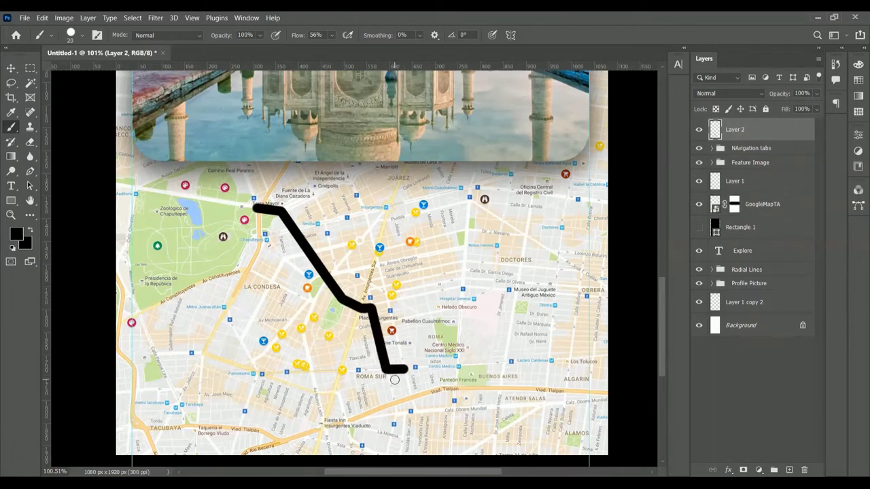
Add 41 px round dots at both ends of the route.
left_click_drag(403, 311, 416, 312)
scroll(432, 374, "up", 2)
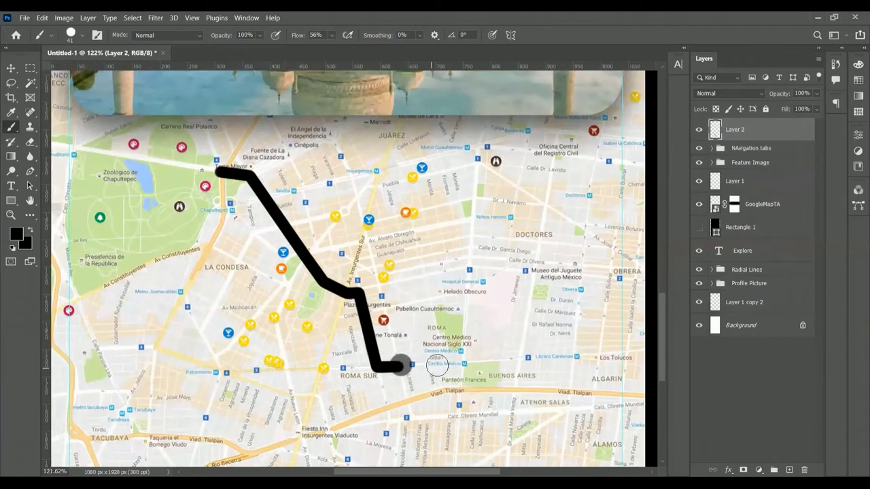
left_click(399, 366)
left_click(216, 170)
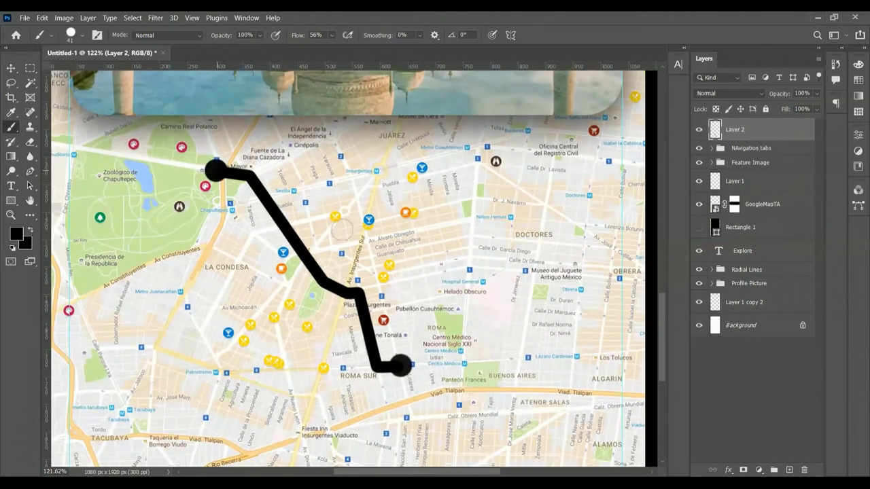
scroll(666, 195, "down", 5)
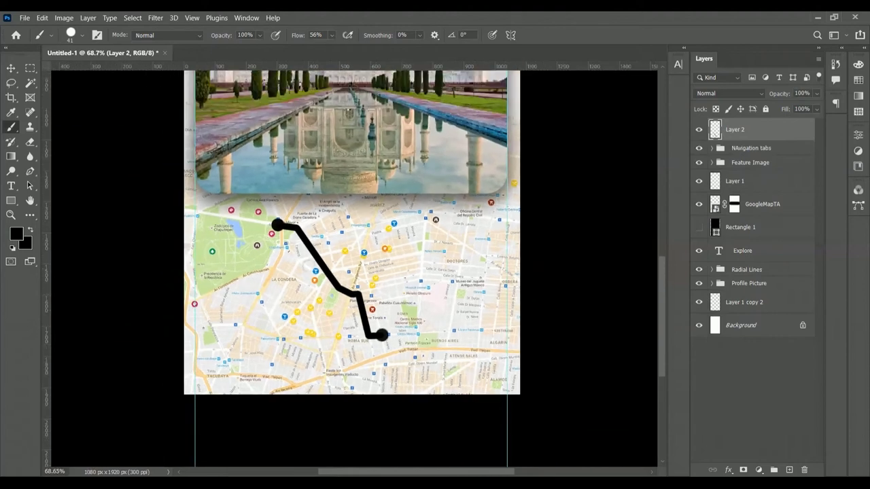
scroll(313, 292, "up", 2)
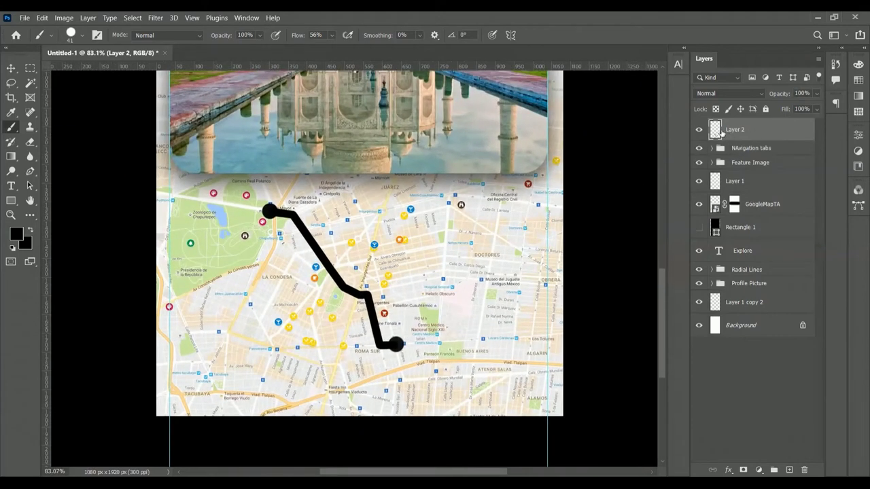
type("Route")
Name the layer Route, group it with GoogleMapTA as MAp, delete Layer 1.
left_click(766, 384)
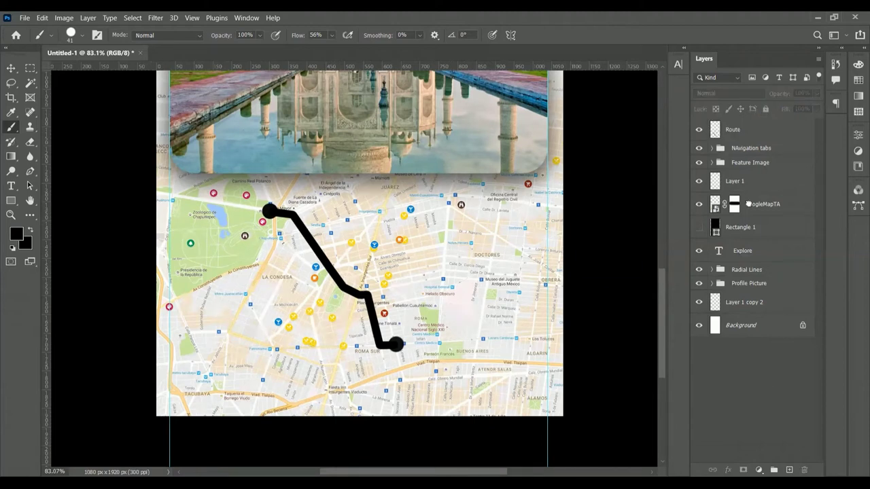
key("ctrl+g")
double_click(735, 176)
type("MAp")
key("Return")
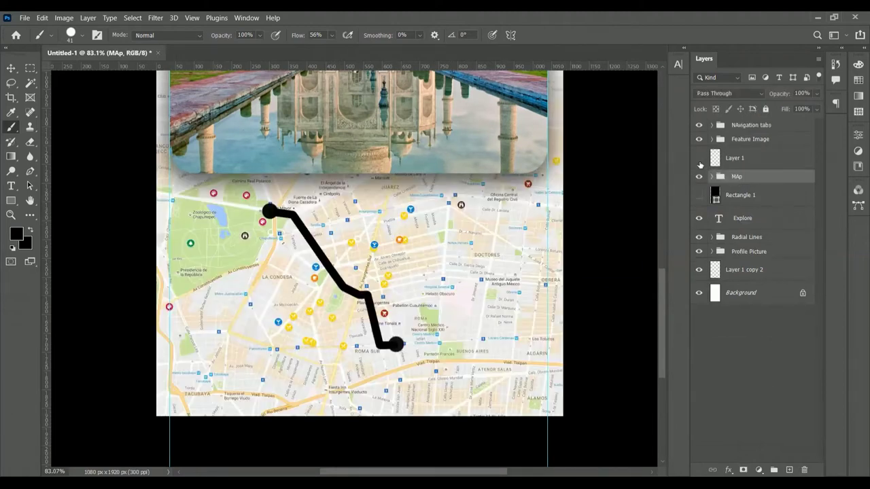
left_click_drag(699, 165, 736, 176)
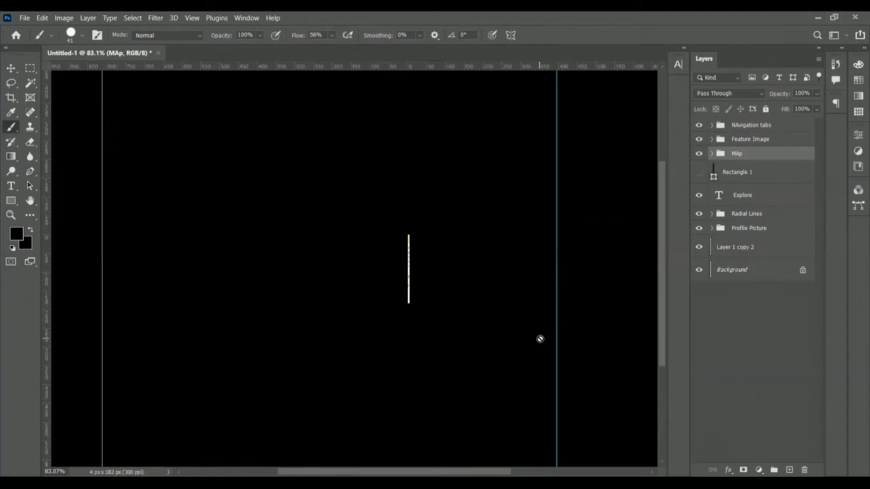
scroll(339, 333, "down", 10)
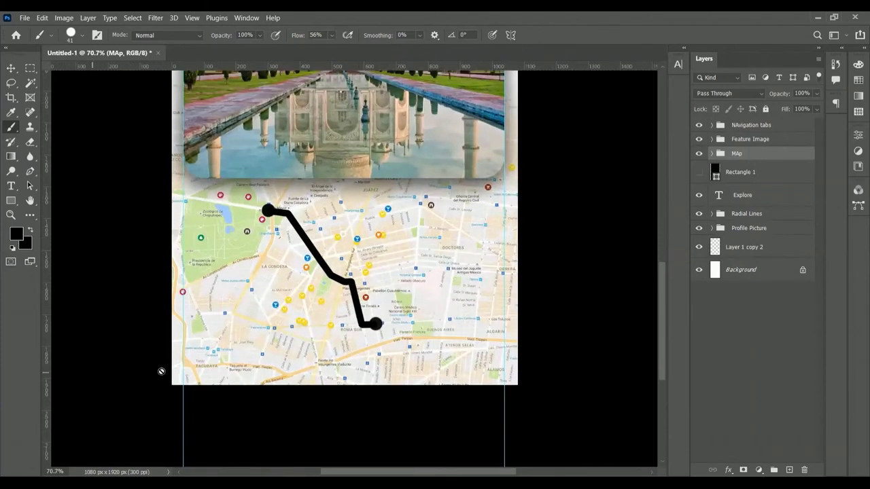
Draw a navy blue bar across the bottom of the page, layered on top.
key("u")
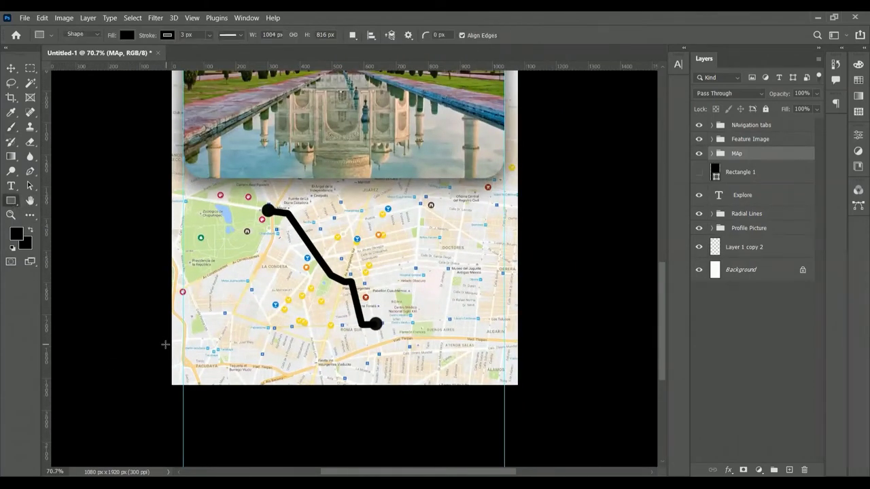
left_click_drag(532, 386, 162, 348)
left_click(125, 35)
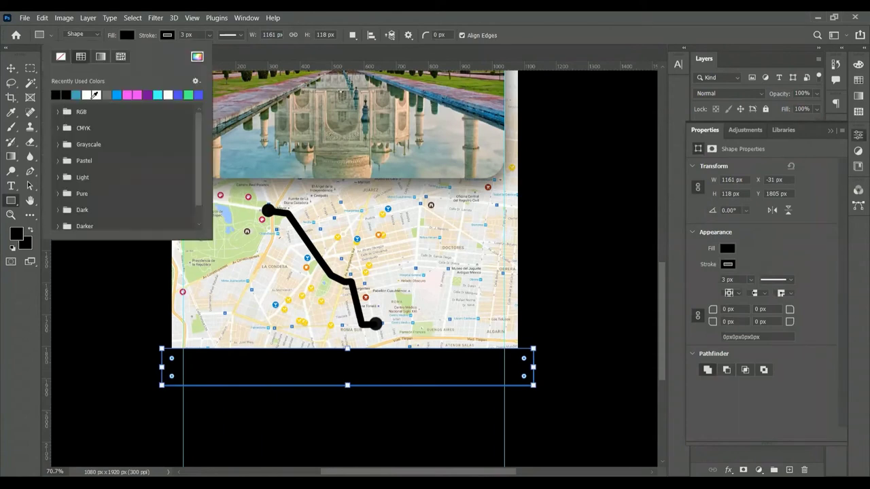
left_click(750, 129)
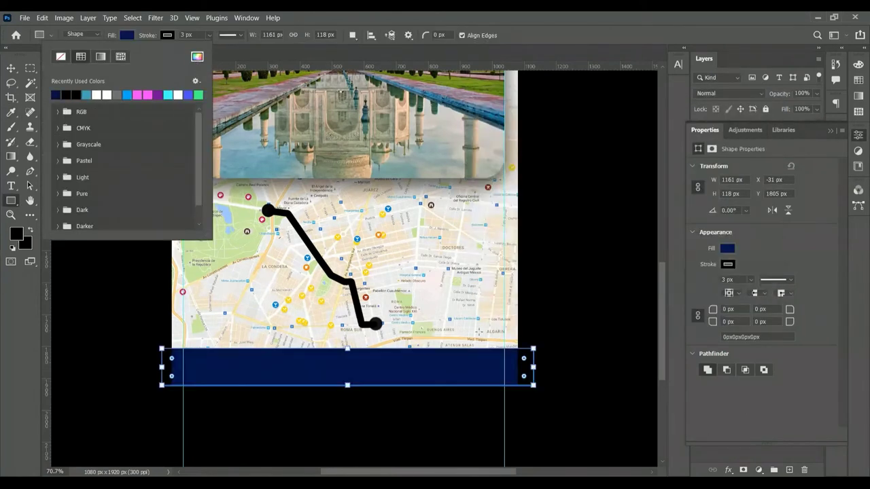
left_click(830, 130)
left_click_drag(728, 118, 728, 122)
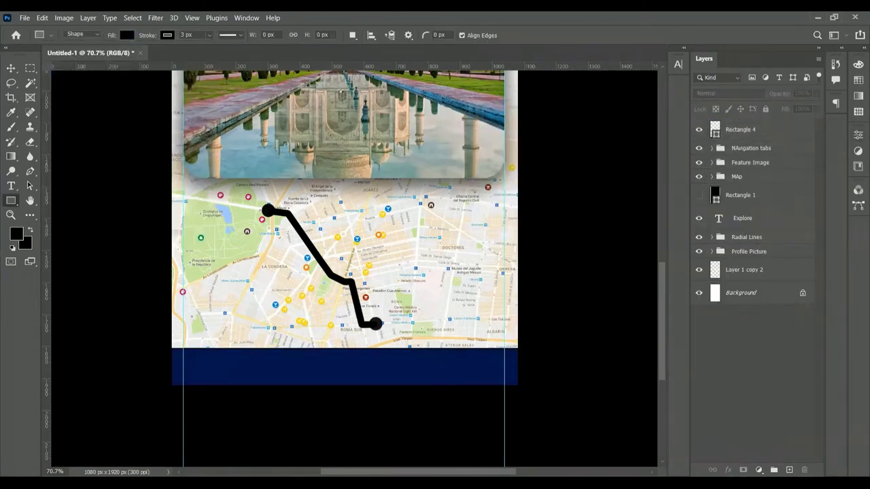
Place the phone, mail and location icons and spread them along the bar.
key("Return")
key("Return")
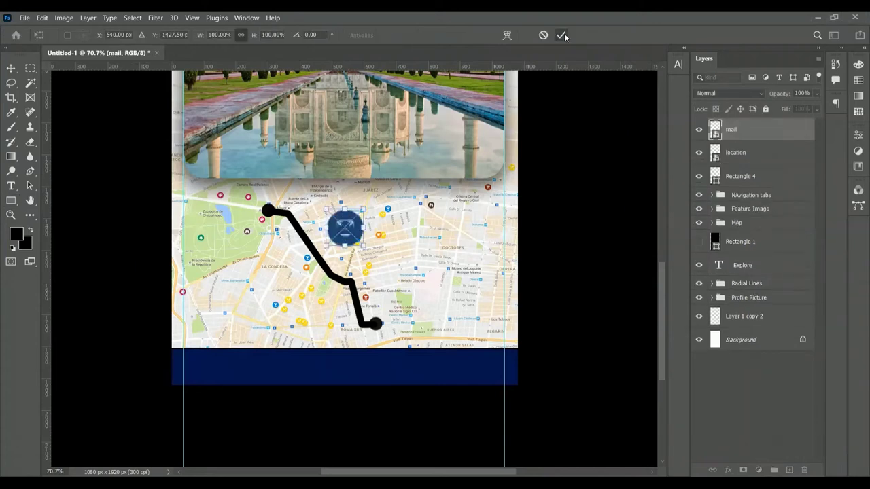
key("Return")
key("v")
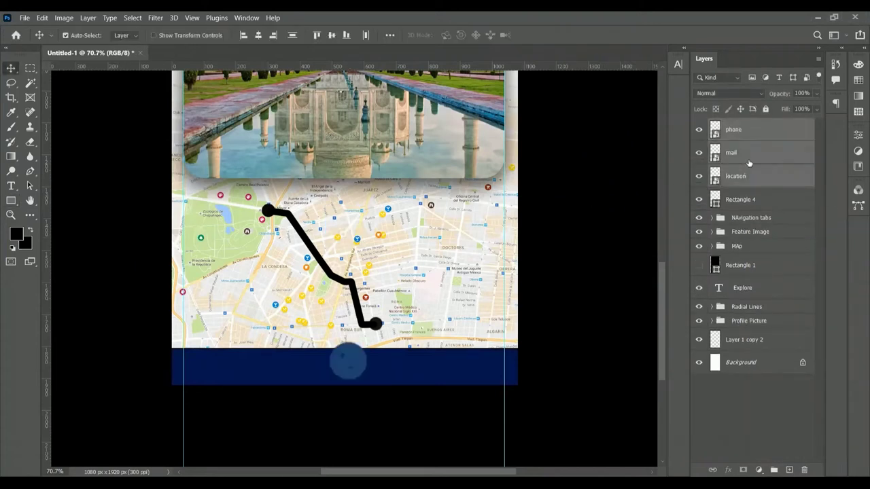
left_click_drag(348, 360, 229, 363)
left_click(360, 367)
left_click_drag(360, 367, 472, 371)
left_click(735, 176, "shift")
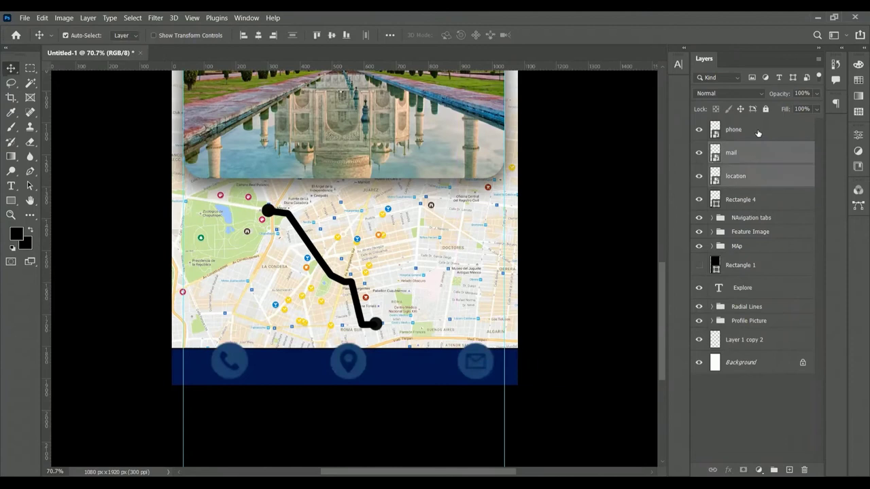
Distribute the three icons evenly, group and centre them, naming the group Navigation.
left_click(733, 129, "shift")
left_click(366, 35)
key("ctrl+g")
left_click(258, 35)
double_click(741, 125)
type("Navigation")
key("Return")
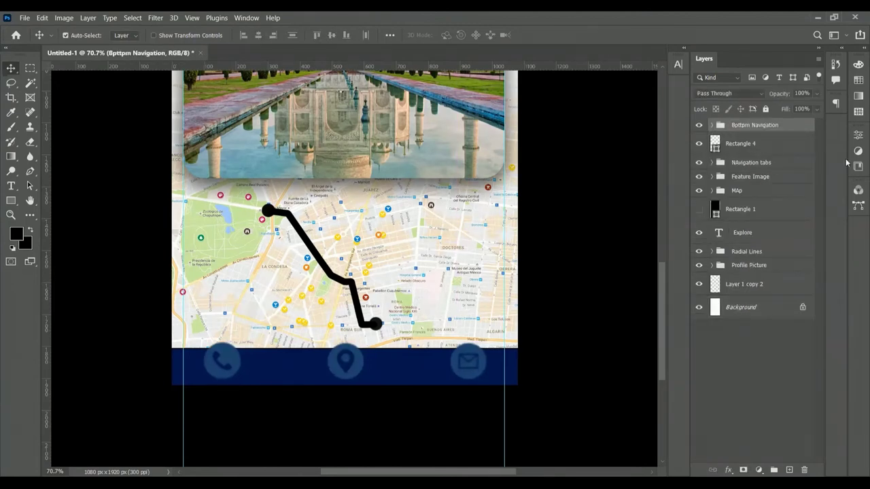
Adjust the navy bottom bar, then group the phone, mail and location icon layers.
left_click(712, 125)
left_click(767, 215)
key("ctrl+t")
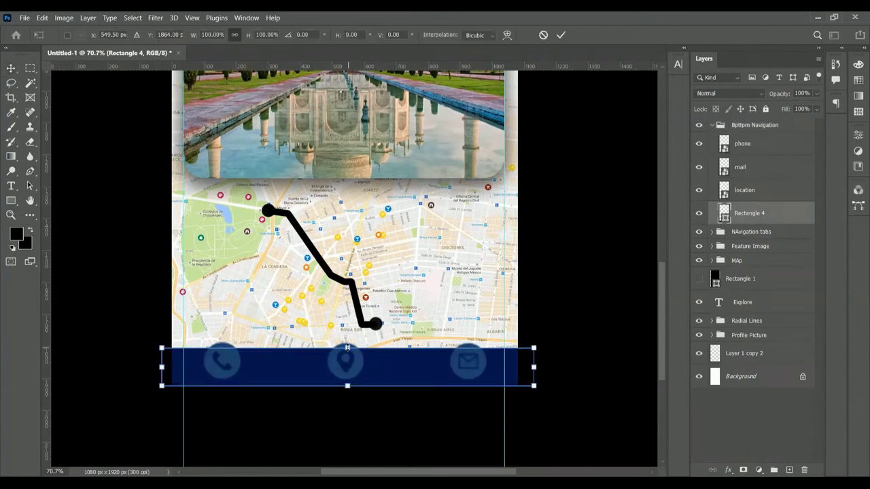
scroll(390, 364, "down", 1)
scroll(390, 364, "down", 2)
key("Return")
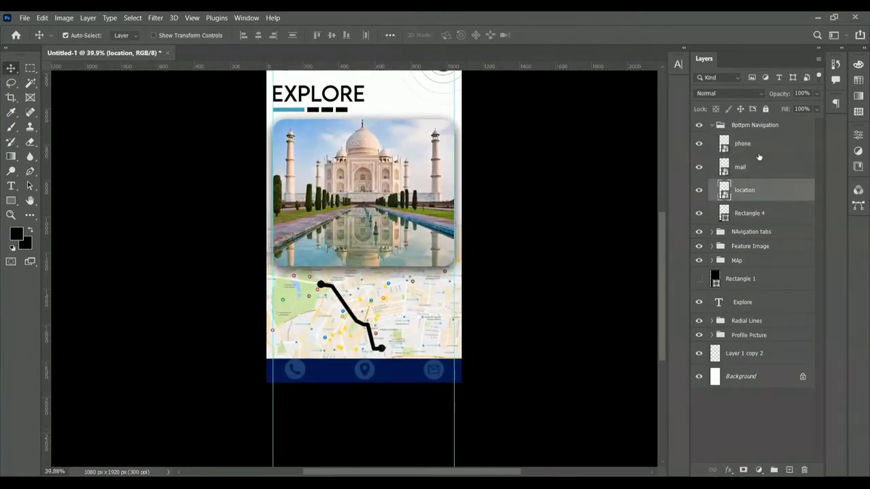
left_click_drag(757, 162, 773, 469)
Give the icon group a white #ffffff Color Overlay.
left_click(727, 469)
left_click(755, 425)
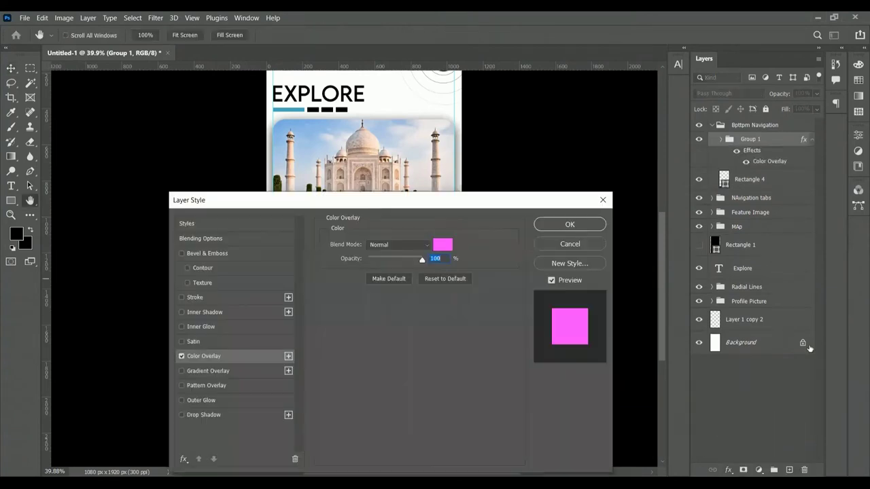
left_click_drag(345, 208, 674, 198)
left_click(771, 233)
left_click(739, 129)
left_click(411, 366)
left_click(770, 234)
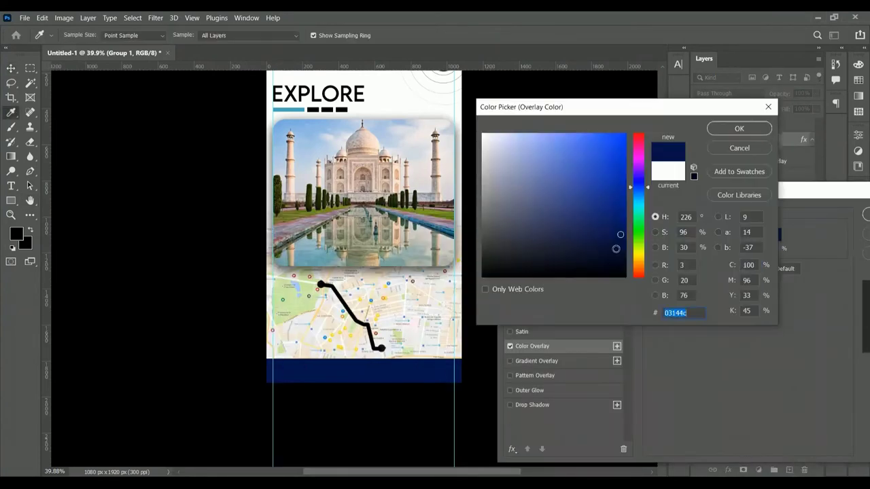
left_click(635, 202)
type("ffffff")
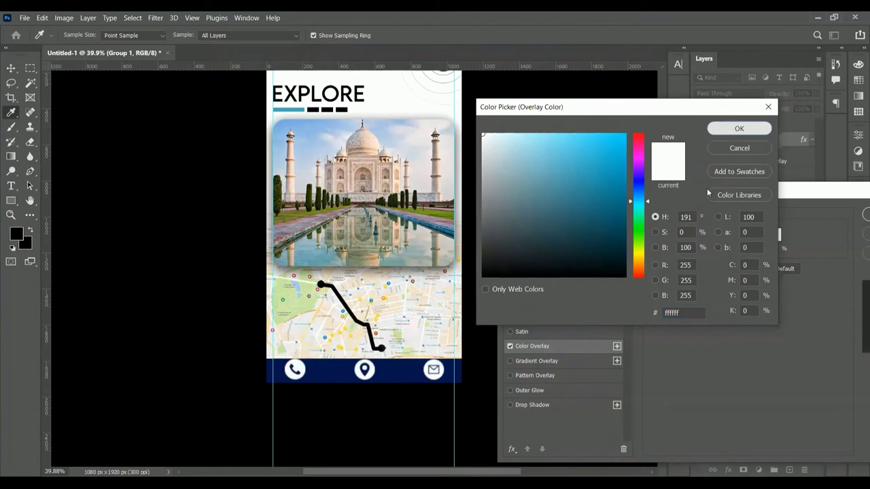
left_click(739, 129)
left_click(698, 213)
Scale the icon group down to 81% within the navy bar.
scroll(382, 442, "up", 2)
scroll(382, 442, "up", 1)
left_click(749, 158)
left_click(750, 139)
key("ctrl+t")
left_click_drag(193, 37, 173, 37)
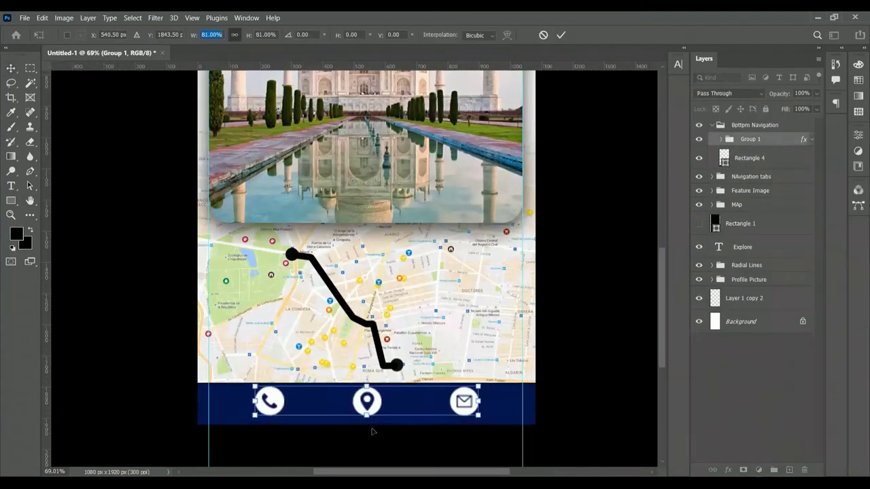
left_click(561, 35)
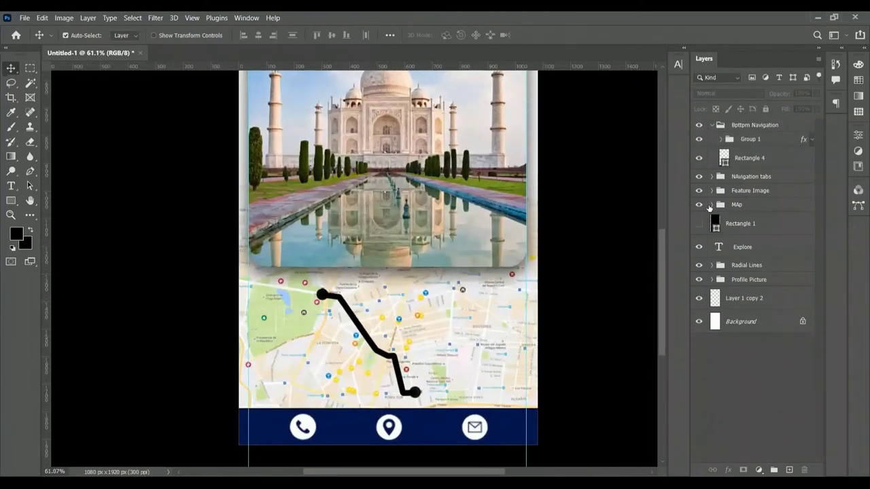
Add a Gradient Overlay to the Route layer with a cyan first stop.
left_click(727, 469)
left_click(747, 426)
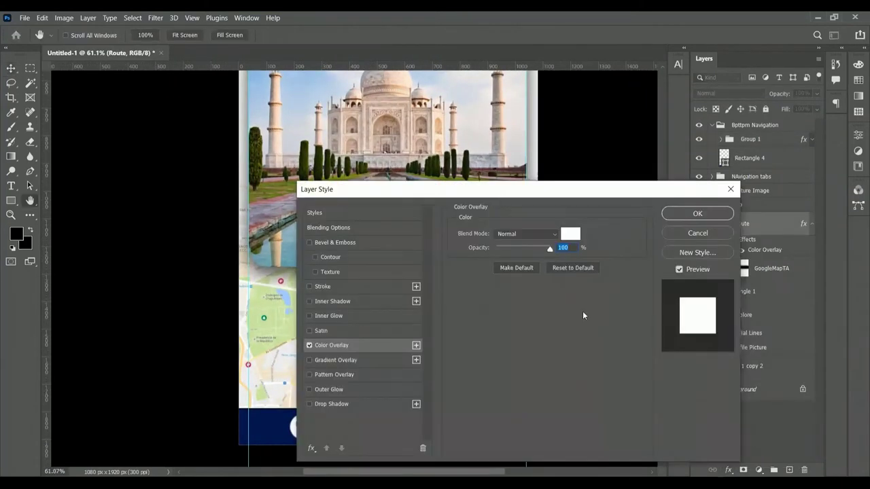
left_click(573, 317)
left_click(748, 208)
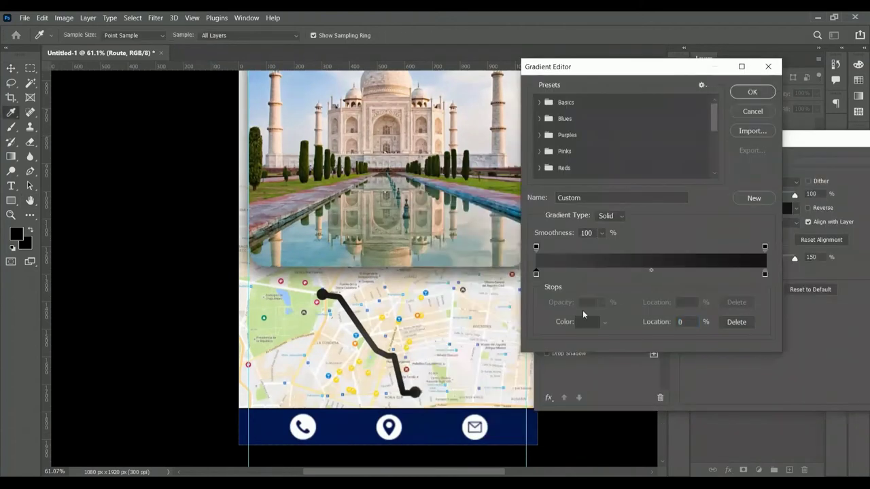
double_click(552, 293)
left_click(582, 136)
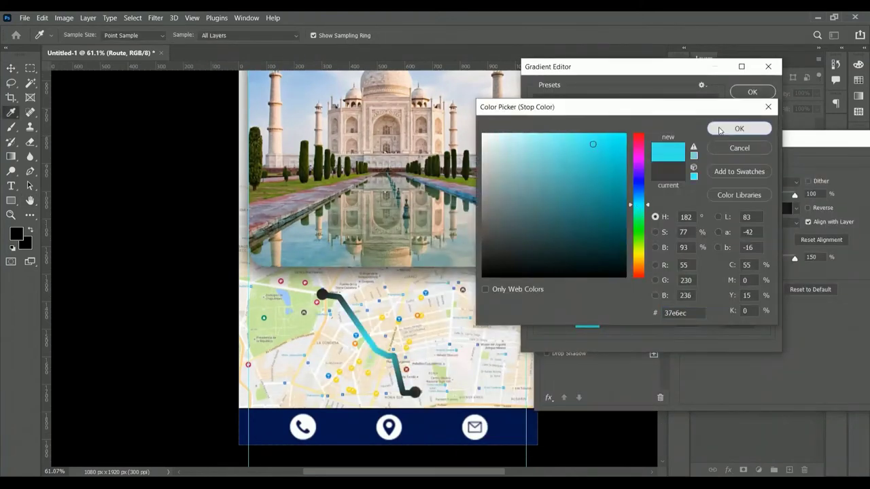
left_click(739, 128)
Set the second stop to deep blue 05709d and apply the linear gradient.
left_click(765, 273)
left_click(582, 320)
mouse_move(638, 275)
left_mouse_down()
mouse_move(638, 177)
mouse_move(634, 197)
left_mouse_up()
left_click(621, 188)
left_click(739, 129)
left_click(752, 92)
left_click(758, 223)
key("Return")
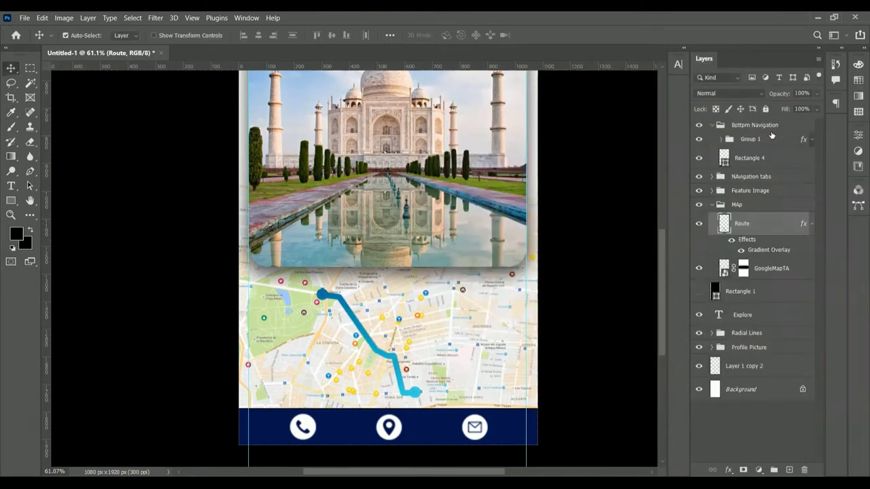
Paste Route's gradient style onto Rectangle 4, angled dark left to light right.
right_click(774, 249)
left_click(734, 310)
right_click(750, 158)
left_click(593, 290)
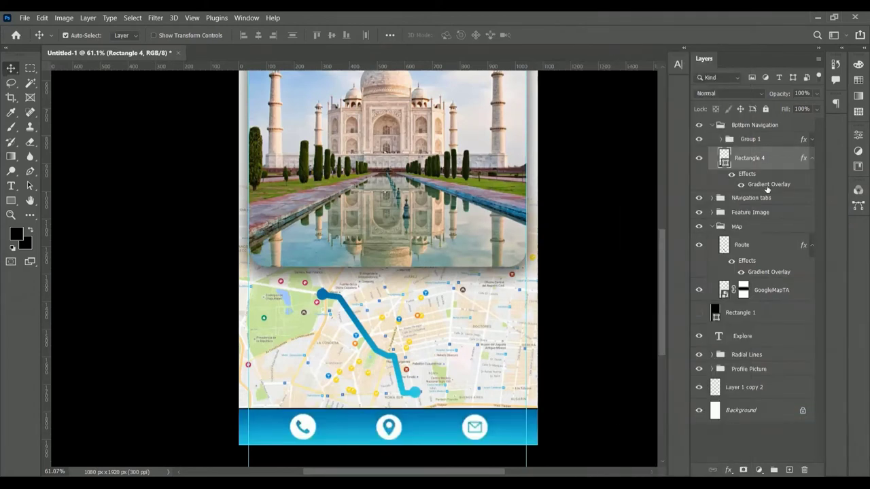
double_click(769, 184)
left_click_drag(624, 192, 598, 301)
key("Return")
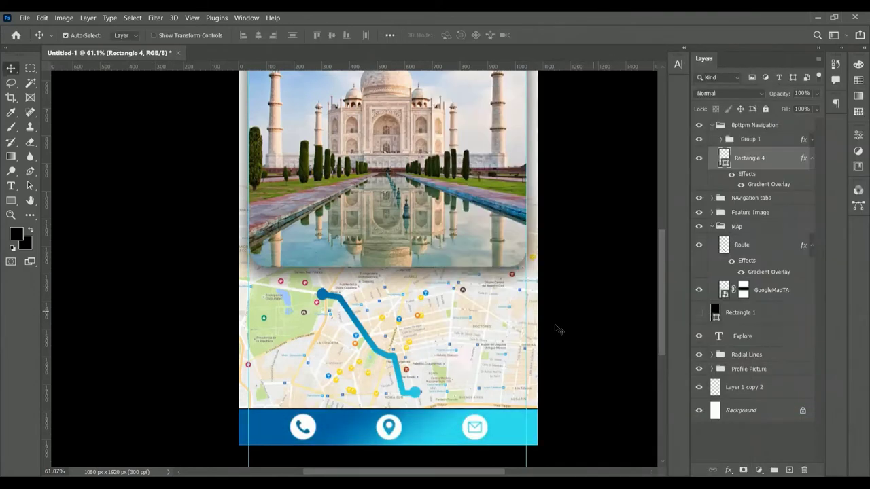
scroll(634, 401, "up", 5)
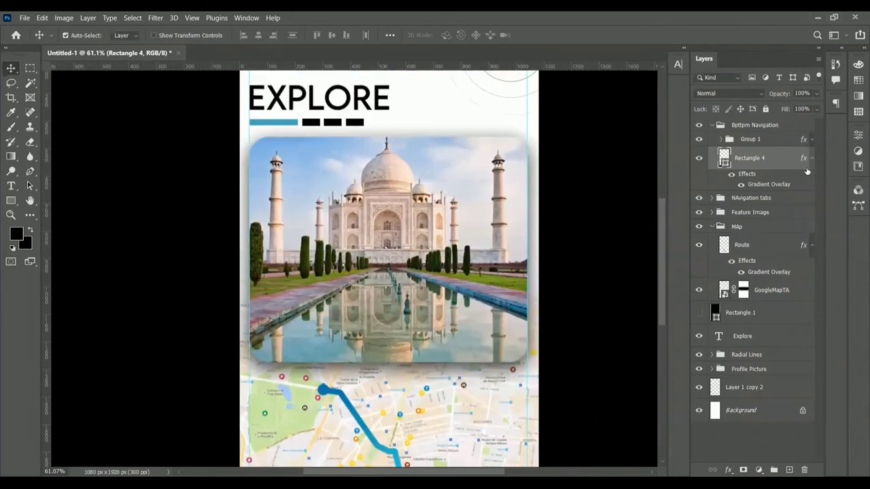
Nudge the Taj Mahal photo slightly down within its card.
left_click(811, 157)
left_click(753, 191)
left_click_drag(452, 225, 453, 241)
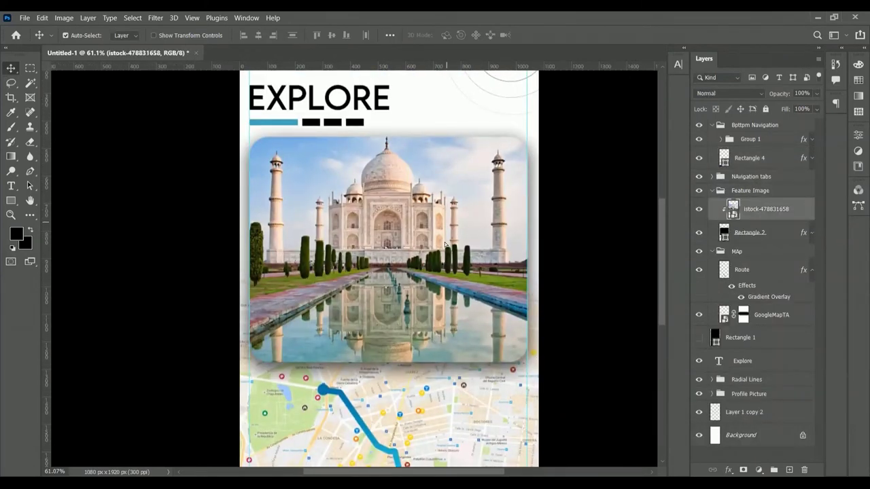
Add 'TAJ MAHAL' at 10 pt in the photo's top-left corner.
left_click(11, 187)
left_click(182, 144)
type("TAJ MAHAL")
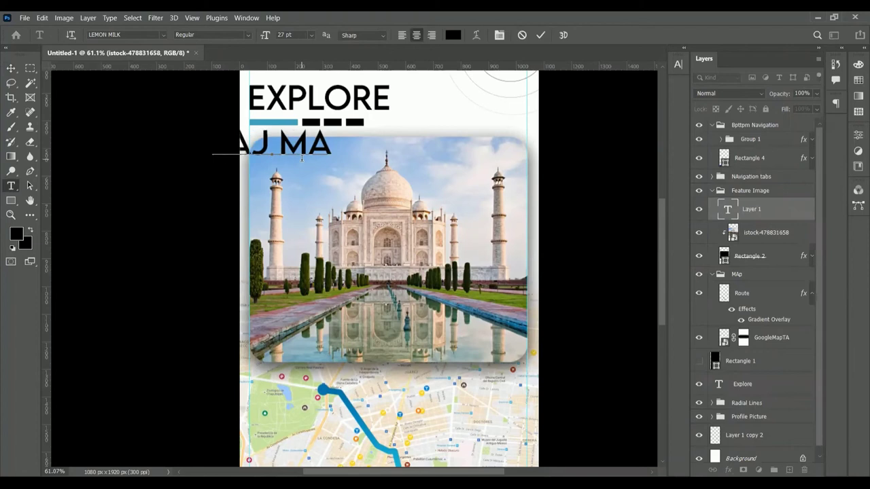
left_click_drag(268, 39, 256, 38)
left_click_drag(299, 185, 330, 185)
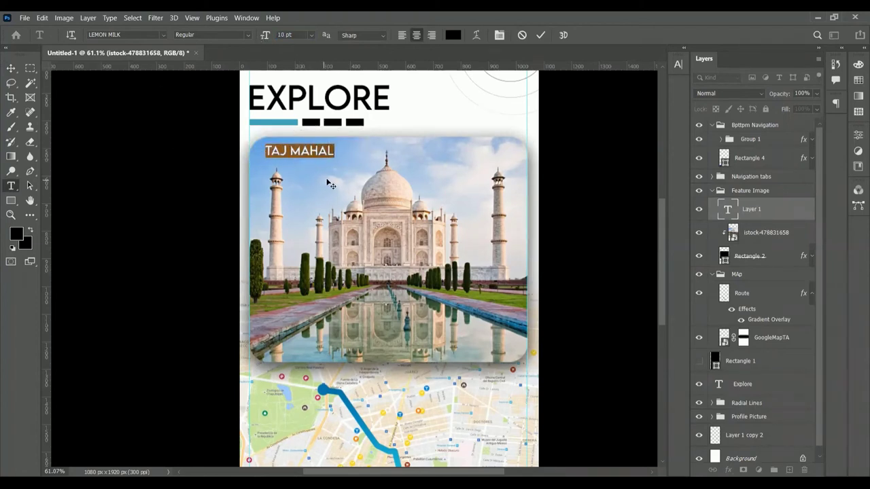
left_click(325, 149)
Add '12.1 KM' below the title in Light weight.
left_click(273, 158)
type("12.1 KM")
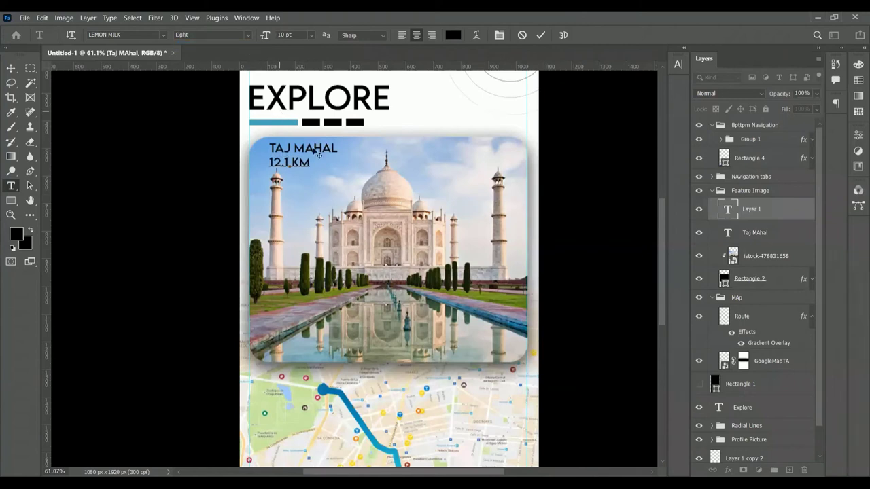
key("ctrl+a")
left_click(211, 35)
left_click(204, 52)
left_click(540, 35)
key("ctrl+t")
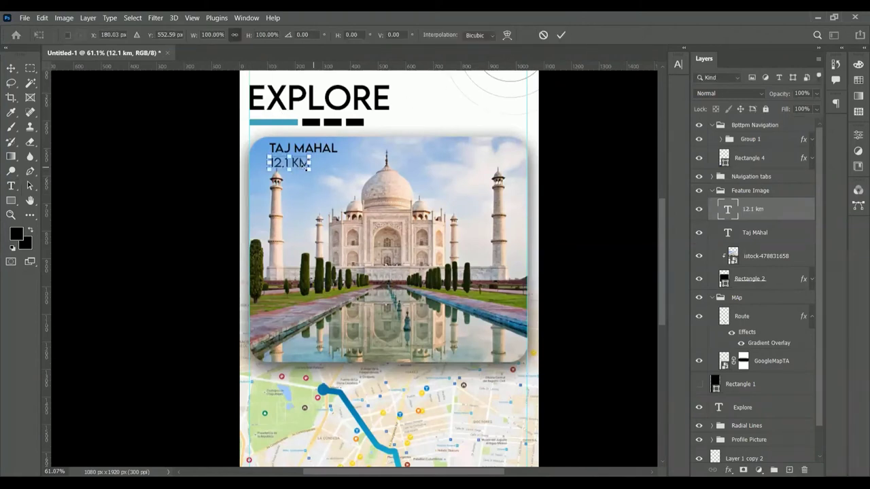
key("Return")
Left-align the 12.1 KM and TAJ MAHAL layers.
scroll(289, 134, "up", 3)
left_click(317, 163, "shift")
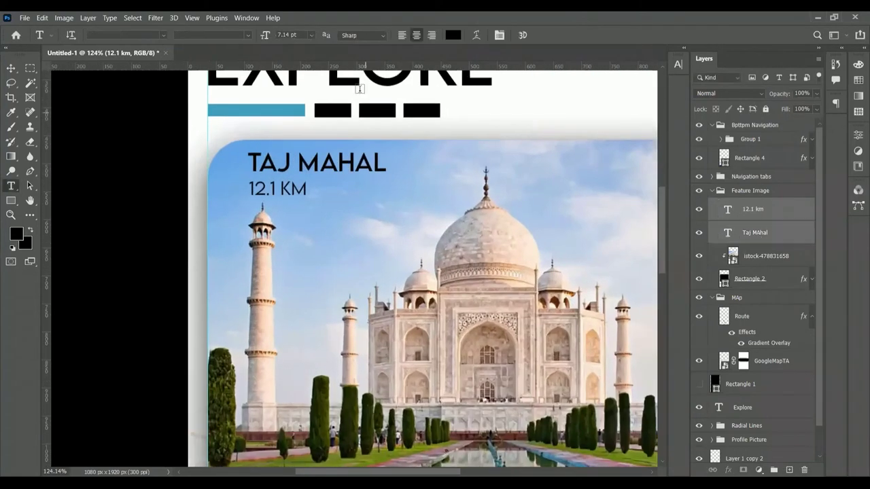
left_click(244, 35)
mouse_move(412, 191)
left_mouse_down()
mouse_move(305, 249)
mouse_move(233, 246)
left_mouse_up()
left_click_drag(324, 265, 374, 292)
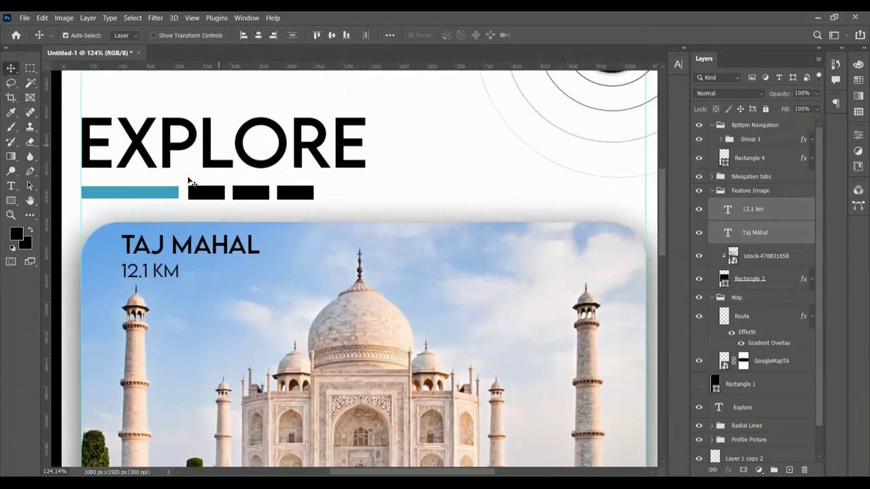
left_click(711, 190)
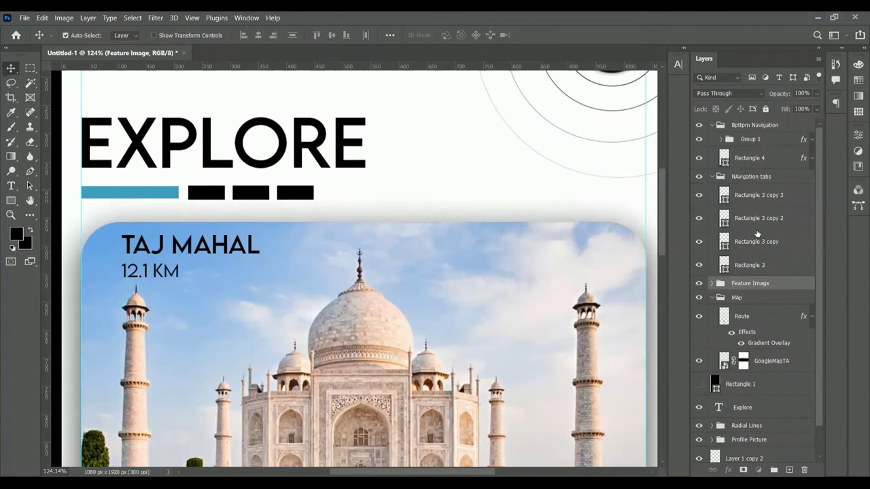
Fill the three dash rectangles under EXPLORE with grey.
left_click(758, 195)
left_click(756, 242, "shift")
left_click(11, 200)
left_click(127, 35)
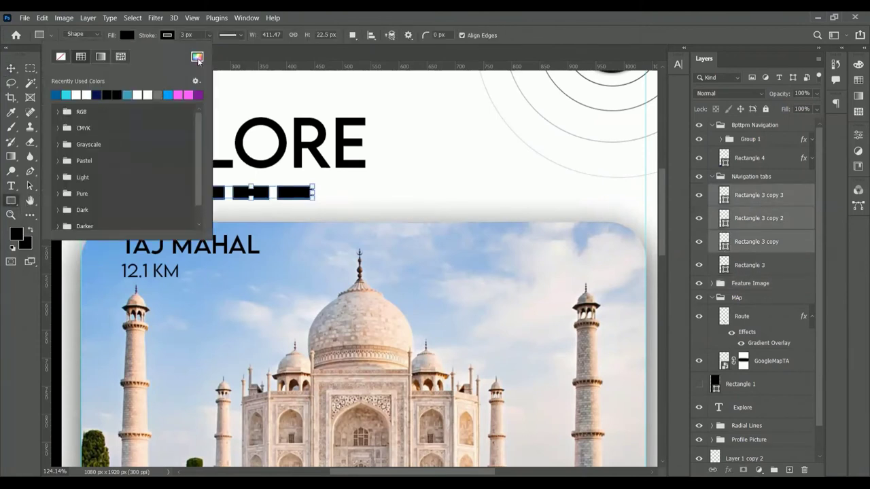
left_click(158, 95)
Paste the gradient layer style onto the Radial Lines layer.
left_click(751, 283)
left_click_drag(413, 236, 383, 380)
left_click(711, 176)
left_click(712, 125)
left_click(712, 241)
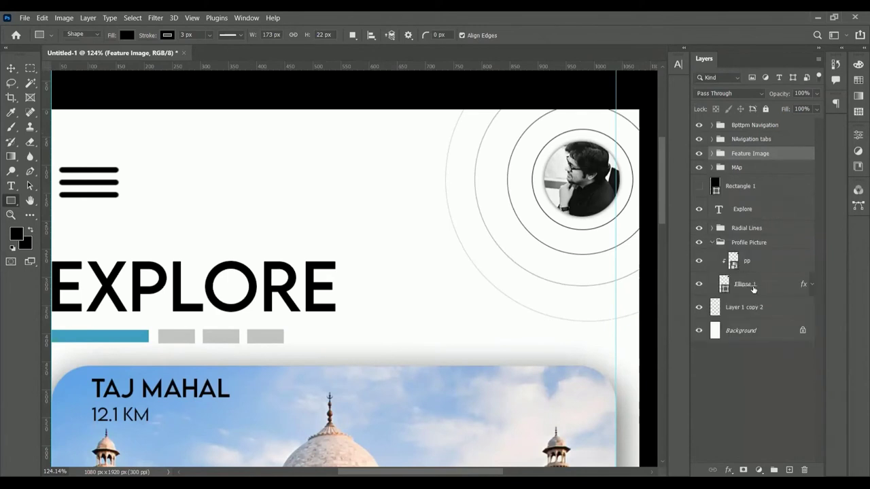
left_click(741, 284)
left_click(711, 242)
right_click(741, 228)
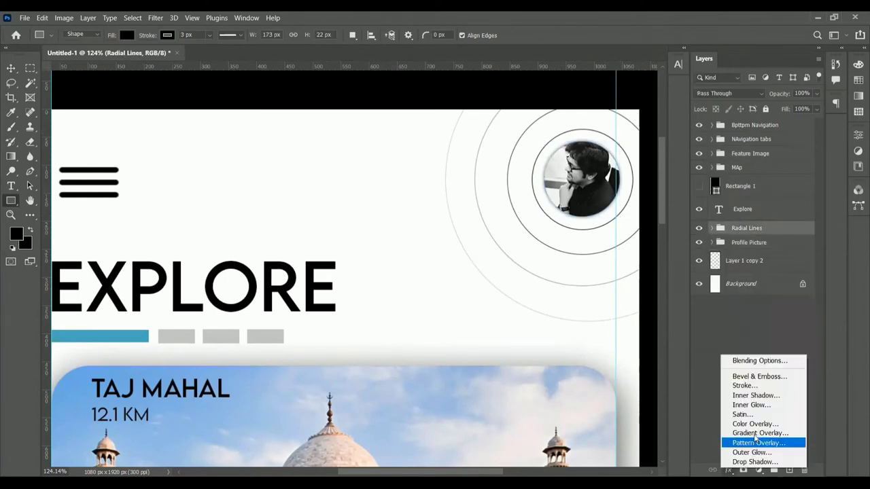
left_click(773, 353)
Reduce the card rectangle's Drop Shadow size to 9 px.
key("ctrl+minus")
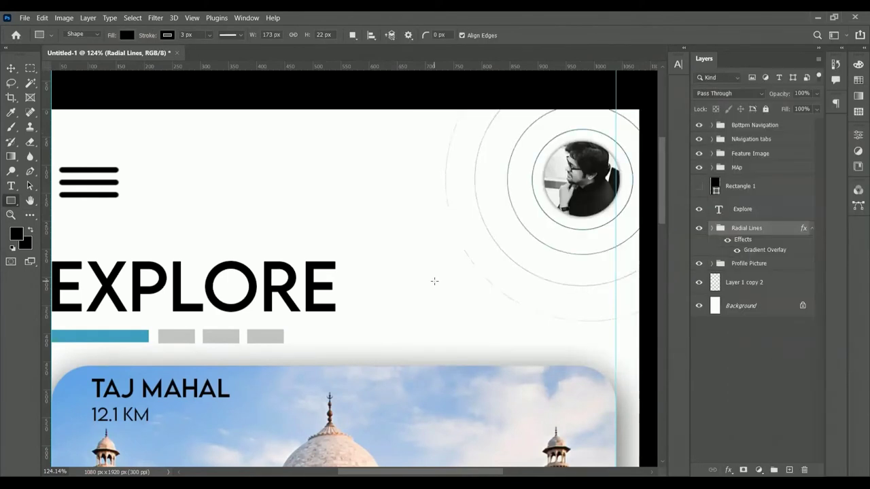
key("ctrl+minus")
key("ctrl+minus")
scroll(435, 339, "up", 1)
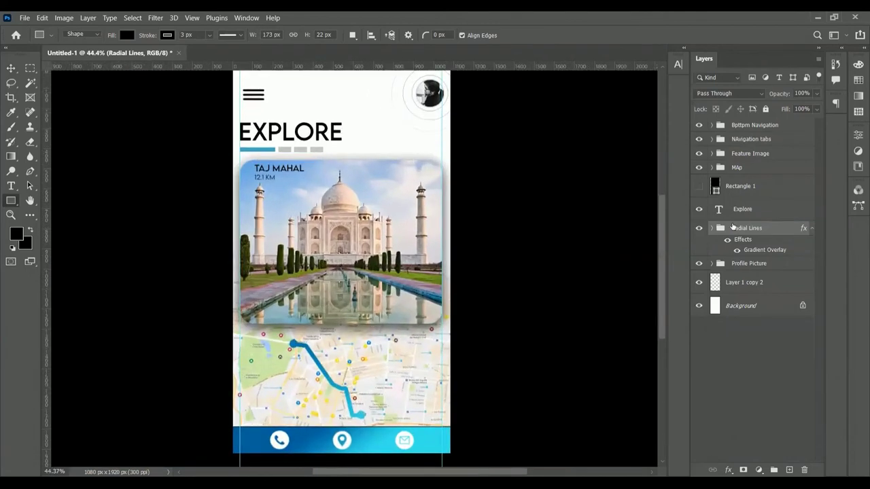
left_click(811, 228)
left_click(711, 154)
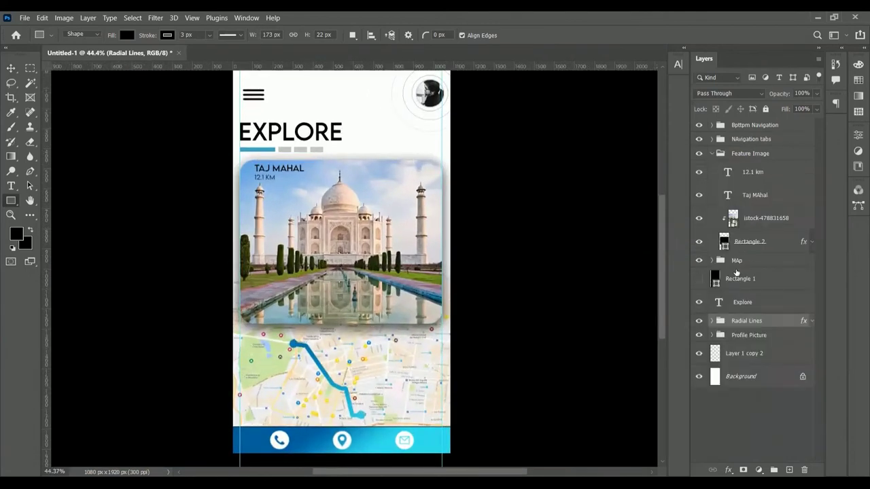
double_click(802, 242)
left_click(535, 314)
mouse_move(714, 218)
left_mouse_down()
mouse_move(705, 218)
mouse_move(705, 194)
left_mouse_up()
key("Return")
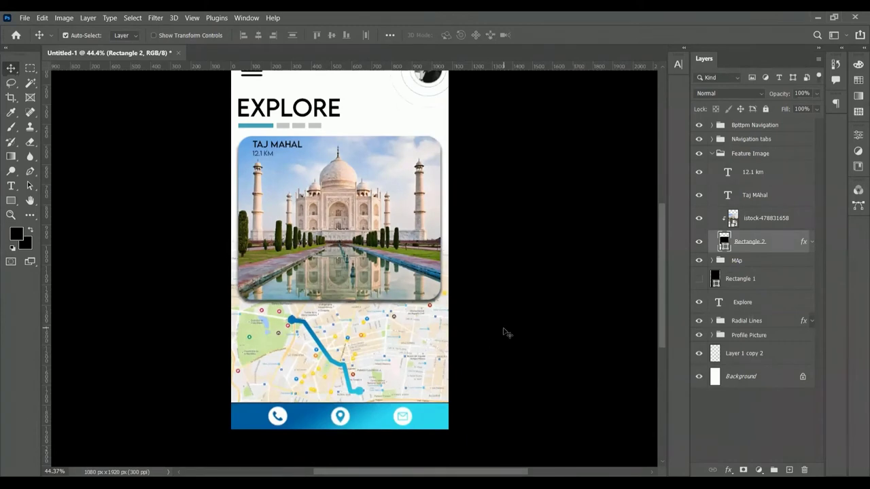
Select the Ellipse tool and group the design groups with Ctrl+G.
scroll(296, 265, "up", 3)
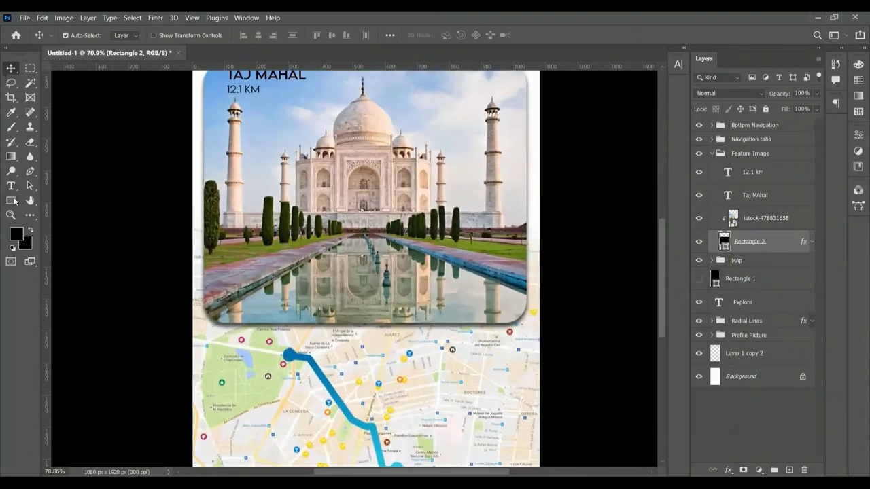
left_click(11, 200)
left_click(59, 210)
left_click(712, 153)
key("ctrl+g")
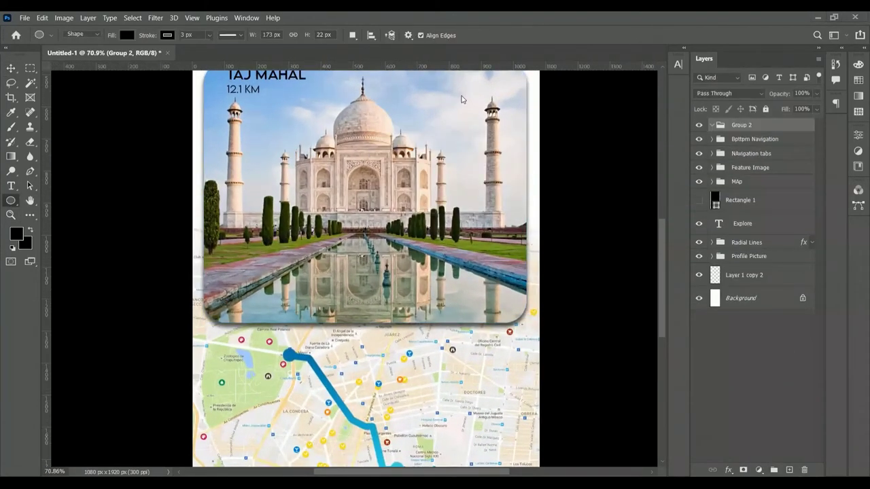
scroll(311, 285, "up", 1)
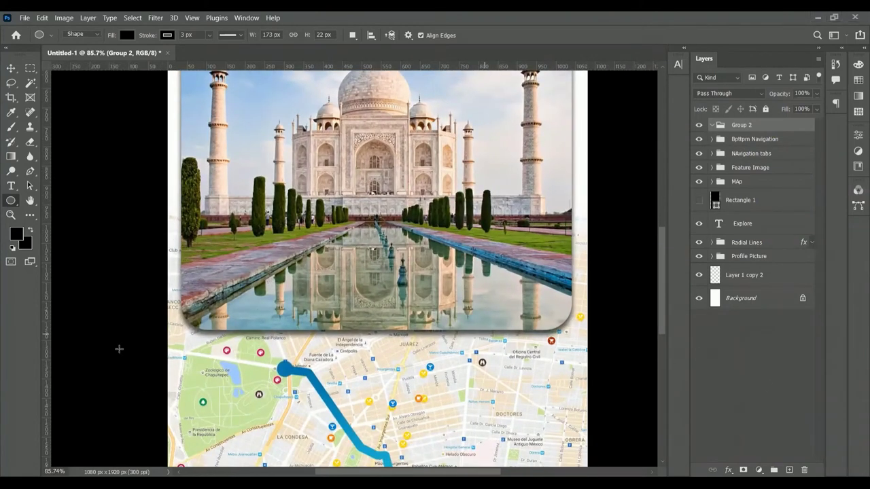
Draw a black circle on the card's lower left with a white outline.
left_click_drag(242, 316, 204, 279)
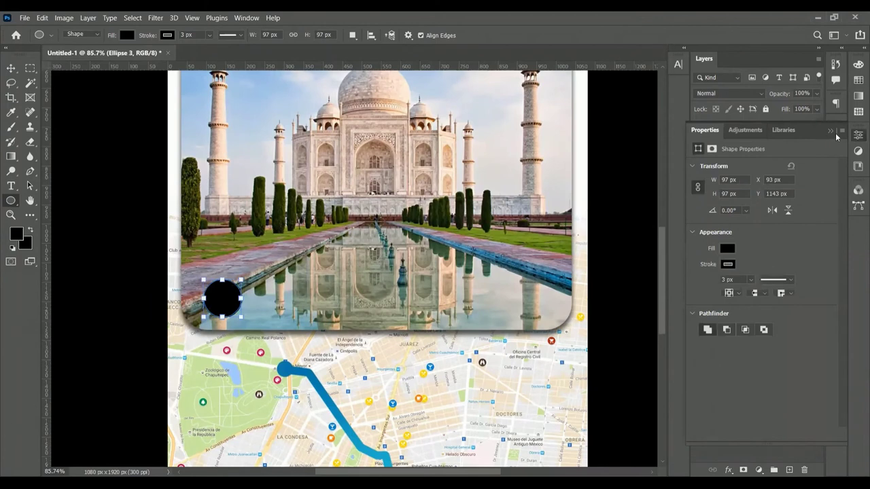
left_click_drag(854, 169, 857, 178)
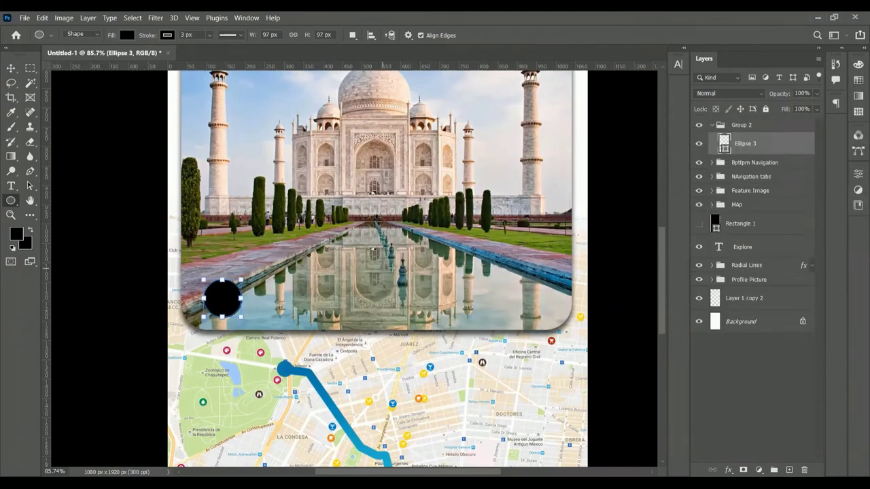
left_click(172, 37)
left_click(95, 95)
Duplicate the circle into four and distribute them horizontally.
key("ctrl+j")
key("ctrl+j")
key("ctrl+j")
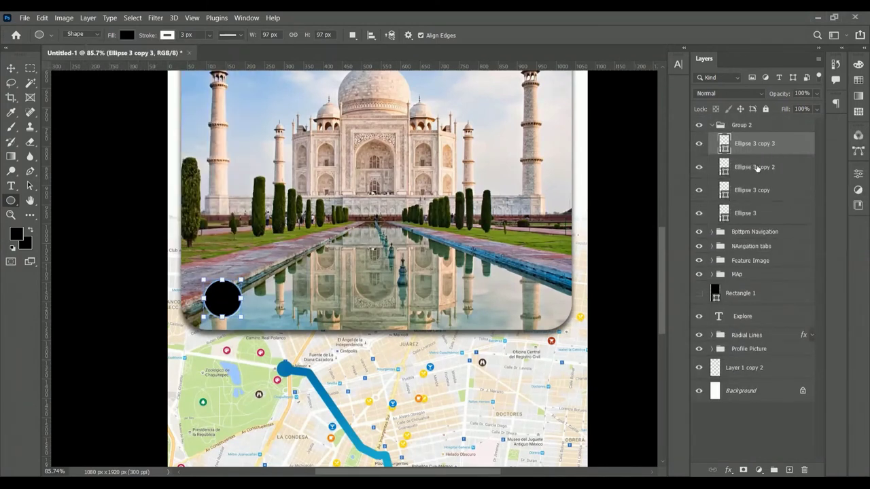
key("v")
left_click_drag(239, 311, 314, 311)
left_click(745, 213, "shift")
left_click(366, 35)
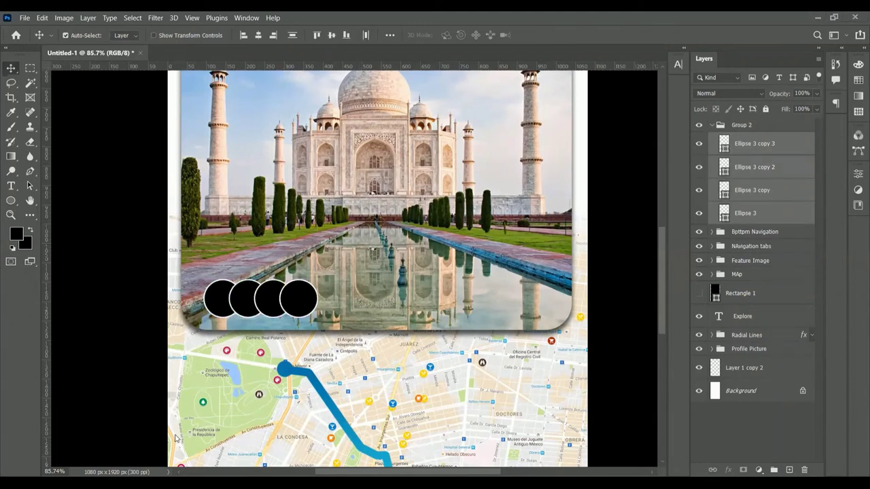
Place the four profile photos and clip the first into its circle.
key("Return")
key("Return")
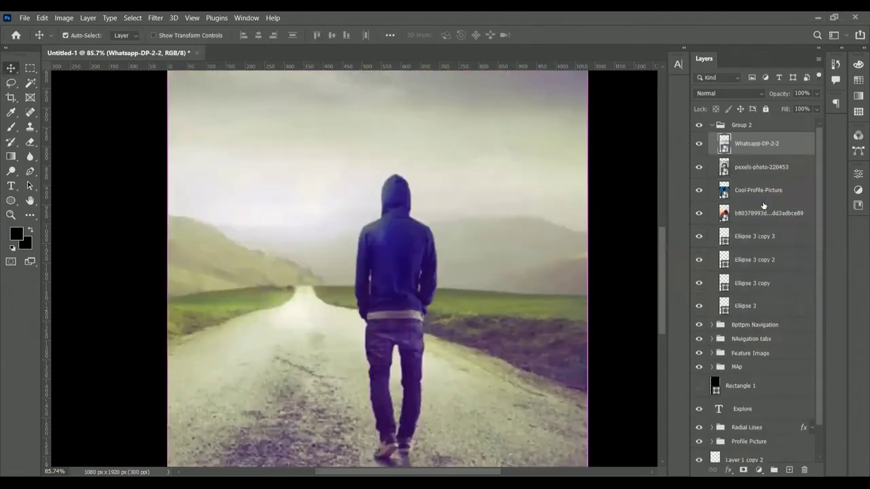
key("Return")
key("Return")
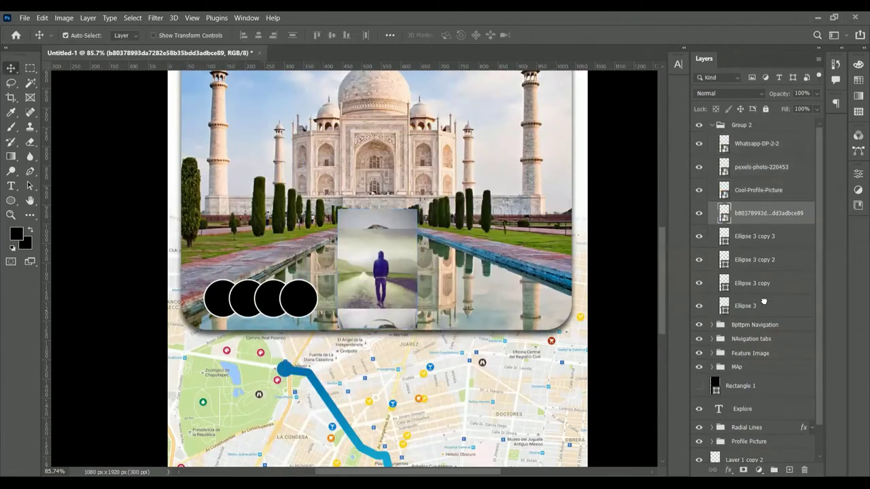
left_click_drag(768, 212, 767, 283)
left_click(759, 190, "ctrl")
left_click(756, 143, "shift")
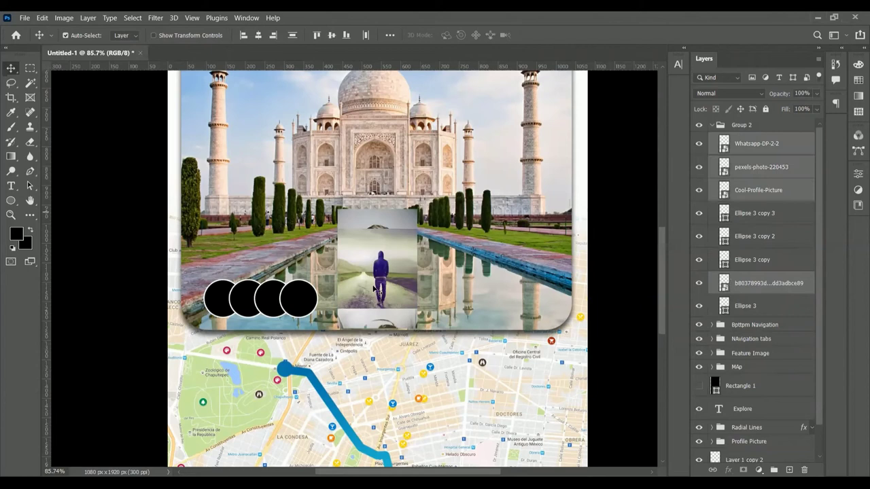
left_click(750, 282)
key("ctrl+alt+g")
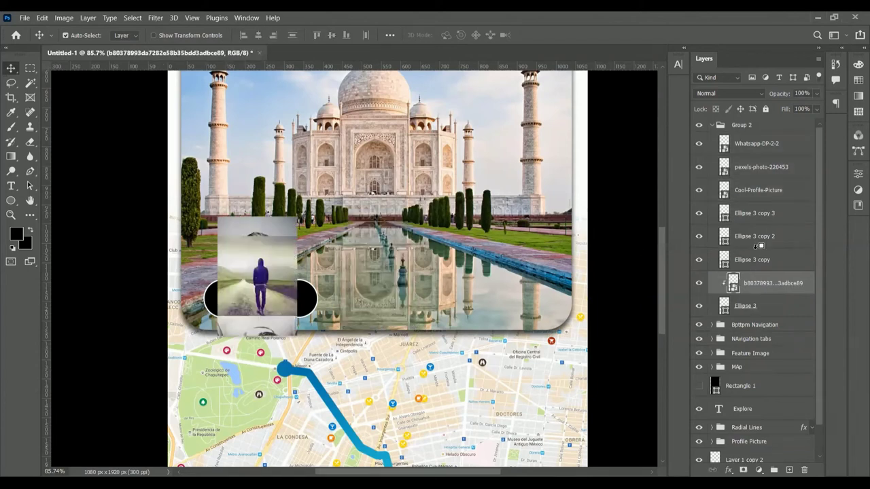
Move the remaining photos above their circles and clip each one.
left_click_drag(741, 189, 747, 248)
key("ctrl+alt+g")
left_click_drag(761, 167, 761, 202)
key("ctrl+alt+g")
left_click(757, 143)
key("ctrl+alt+g")
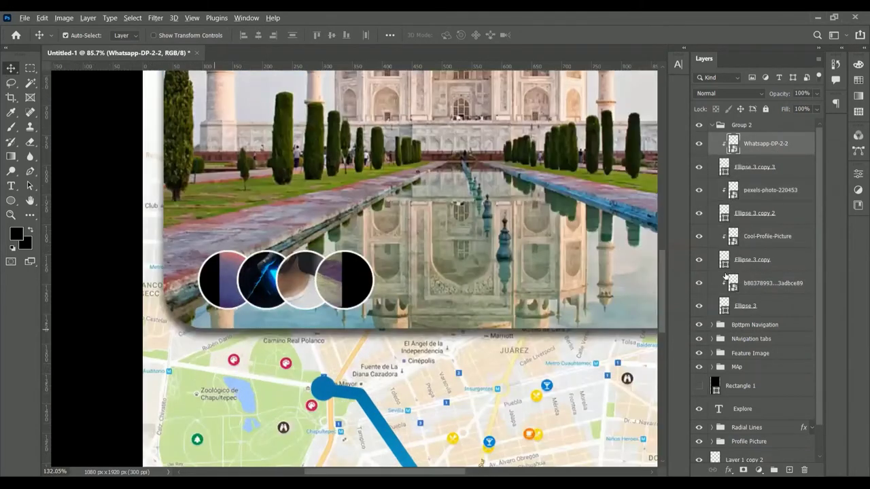
Free-transform each clipped photo to fit its circle.
left_click(744, 284)
key("ctrl+t")
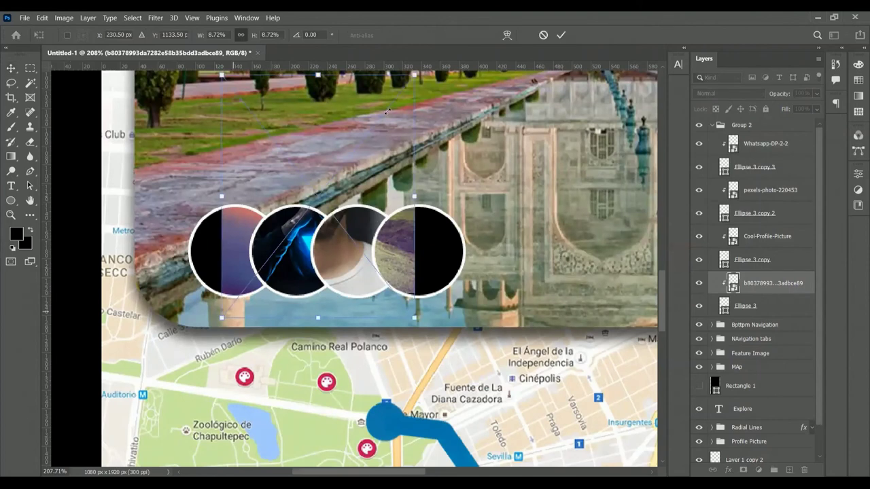
key("Return")
key("alt+bracketright")
key("alt+bracketright")
key("ctrl+t")
key("Return")
key("alt+bracketright")
key("alt+bracketright")
key("ctrl+t")
key("Return")
key("alt+bracketright")
key("alt+bracketright")
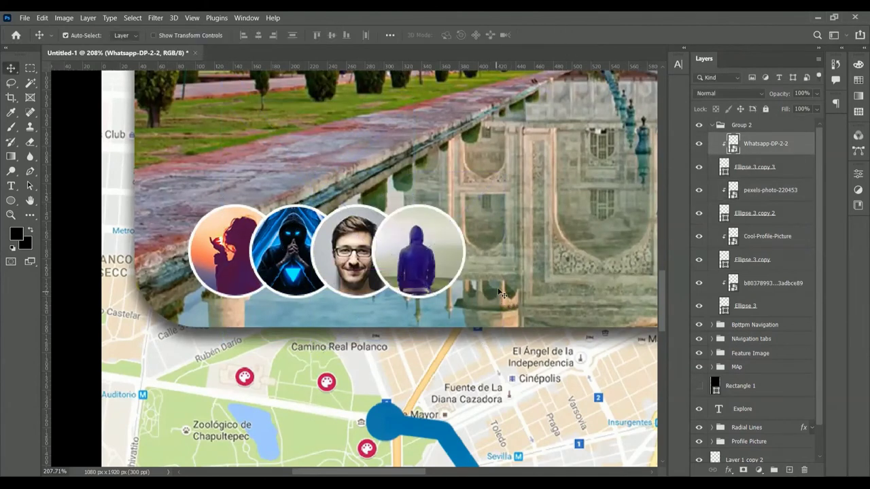
left_click_drag(352, 286, 231, 277)
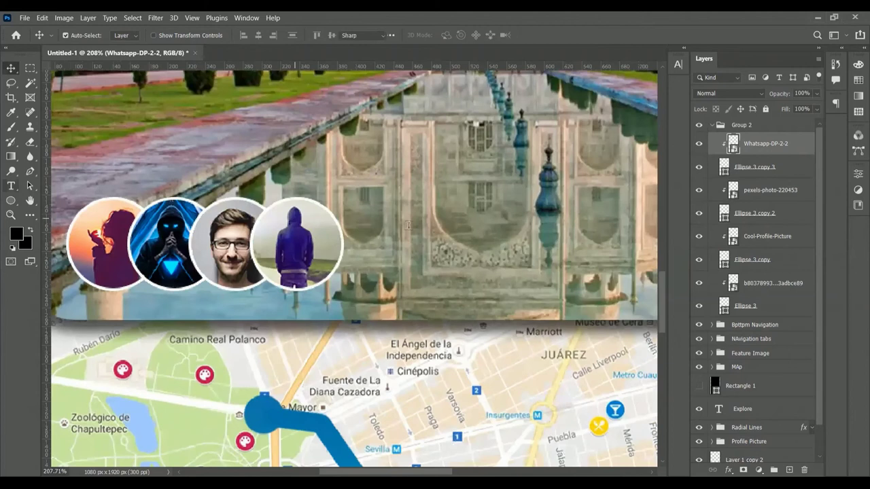
Type the two-line caption '12 TRAVEL BLOGGERS RATE / THIS PLACE' right of the circles.
key("t")
left_click(350, 245)
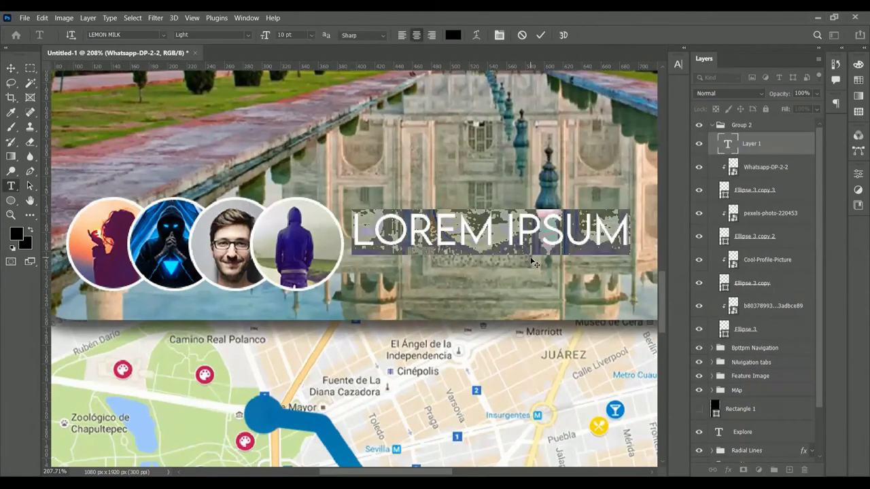
type("12 TRAVEL BLOGGERS RATE")
key("Return")
type("THIS PLACE")
Style the caption white, 6 pt, in Arial.
key("ctrl+a")
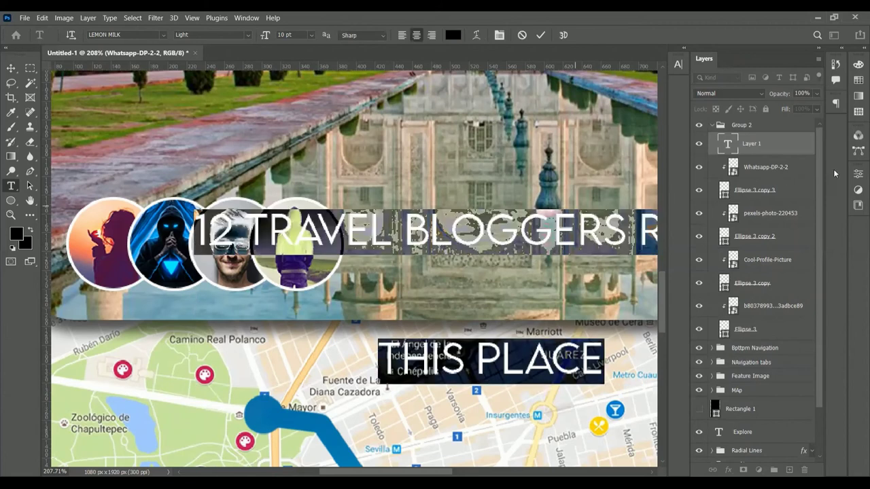
left_click(677, 64)
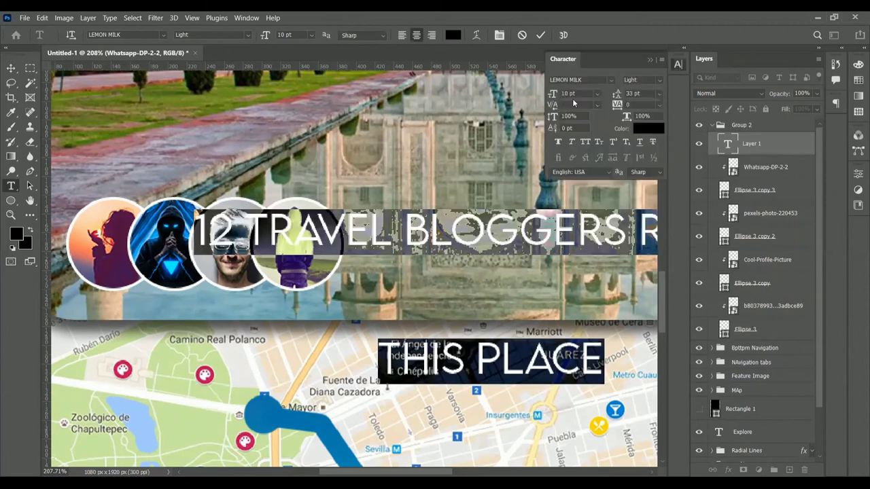
left_click(648, 128)
left_click(738, 128)
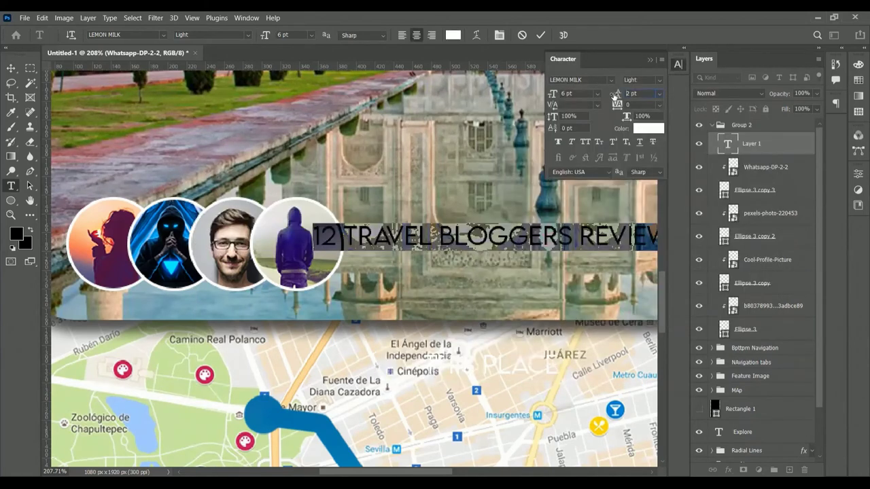
left_click(611, 80)
left_click(612, 233)
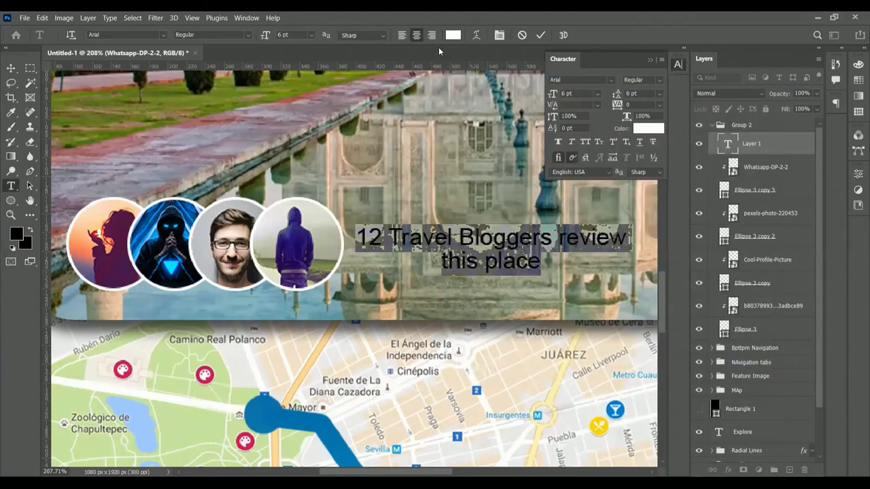
left_click(677, 64)
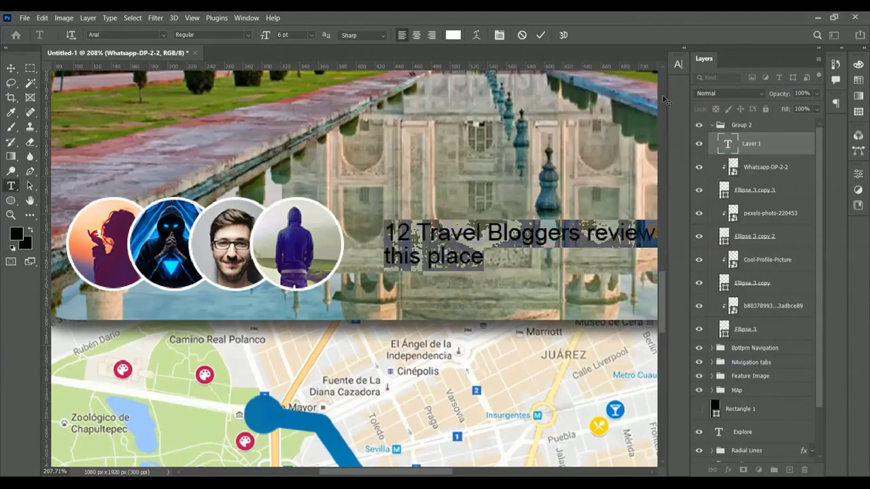
left_click(541, 34)
Scale the caption to fit and check a Feature Image layer's visibility.
key("ctrl+0")
scroll(428, 336, "up", 3)
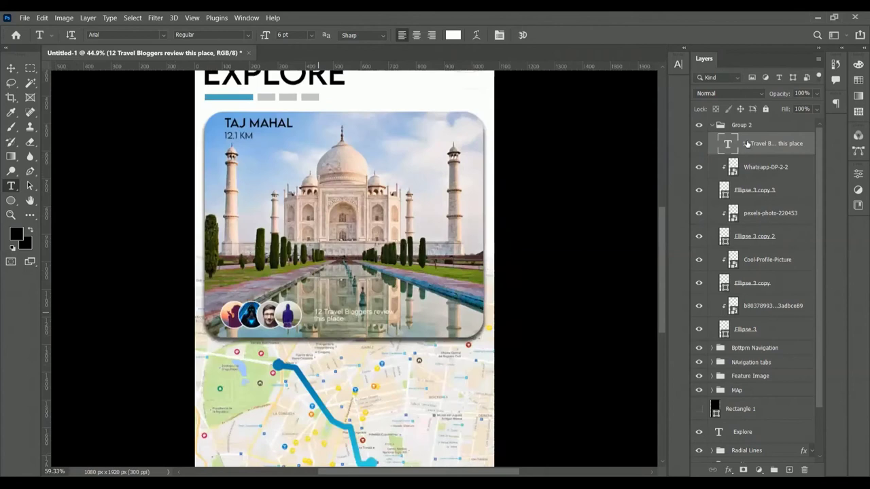
key("ctrl+t")
left_click(561, 34)
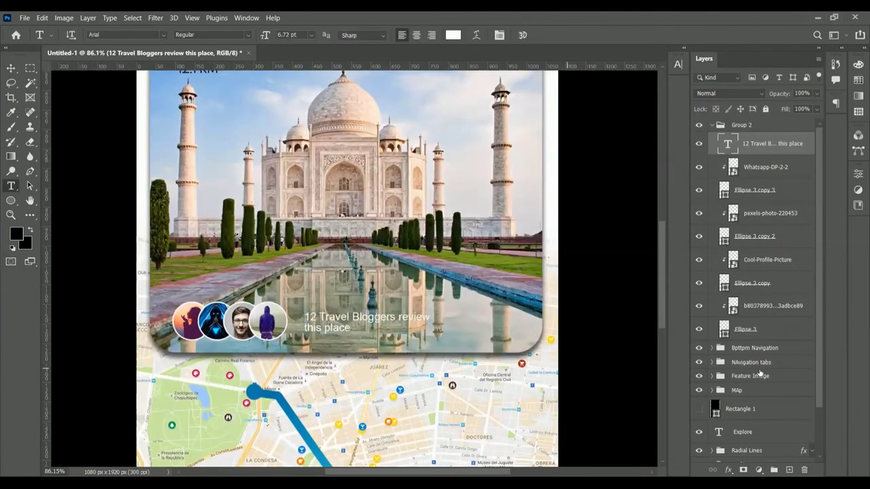
left_click(711, 125)
left_click(711, 167)
left_click(698, 233)
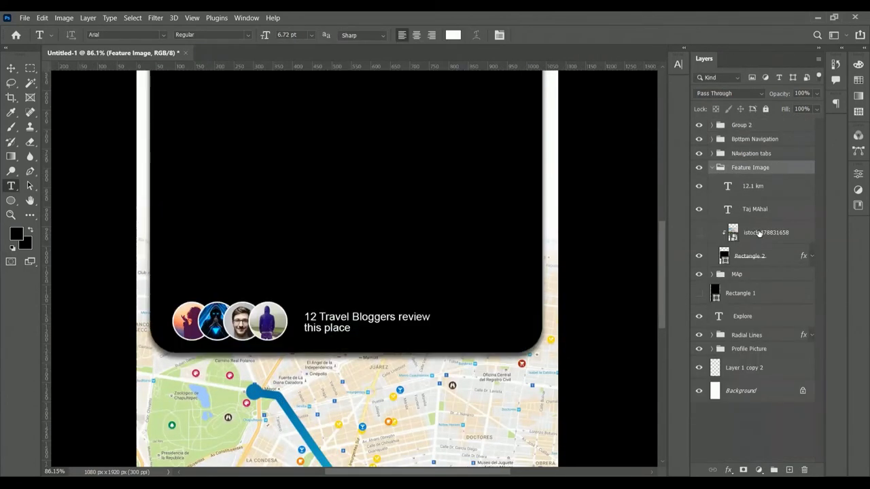
Paint a black shadow on a clipped layer over the photo's bottom at 58% opacity.
left_click(748, 233)
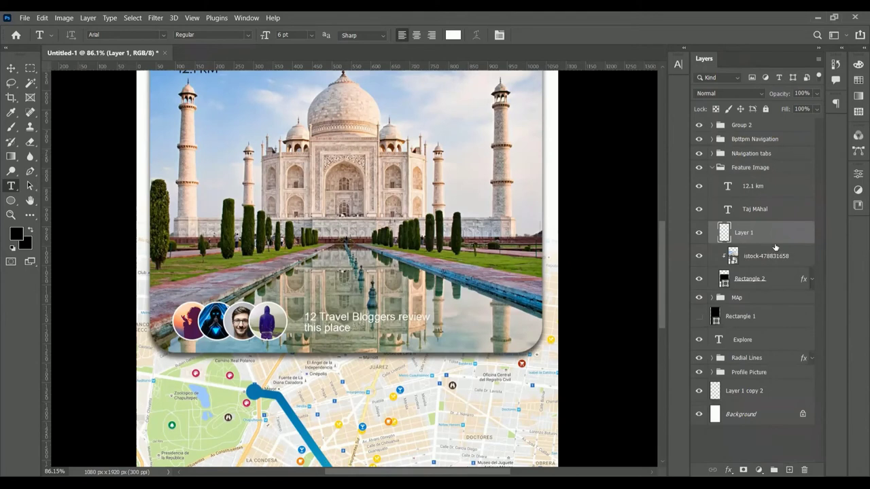
left_click(744, 245, "alt")
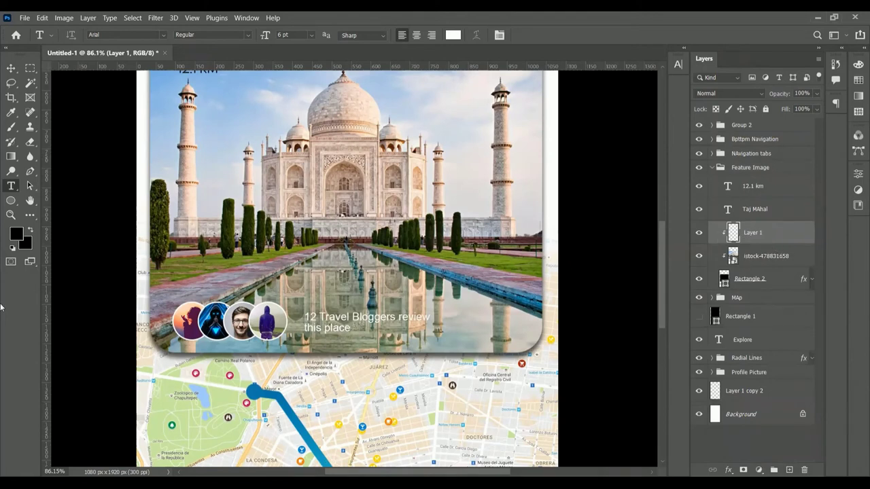
key("b")
right_click(252, 153)
key("Escape")
left_click_drag(564, 316, 224, 319)
left_click_drag(769, 93, 740, 93)
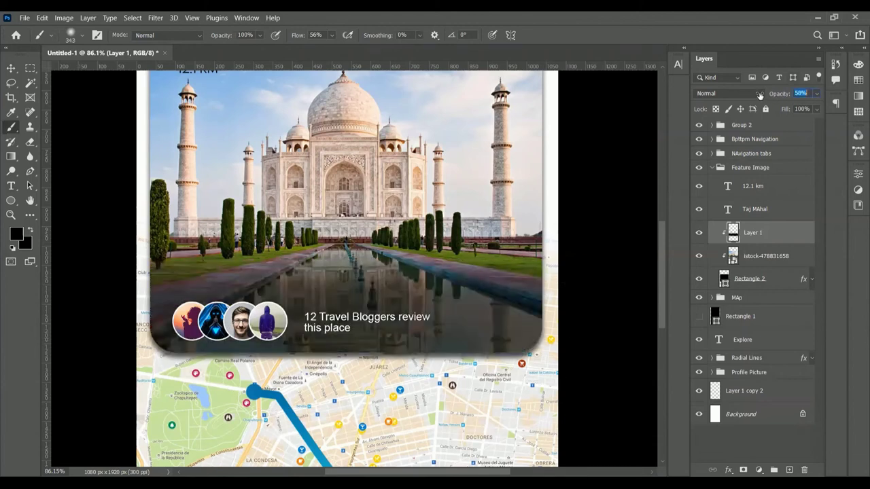
left_click(699, 232)
scroll(587, 315, "down", 1)
scroll(587, 315, "down", 1)
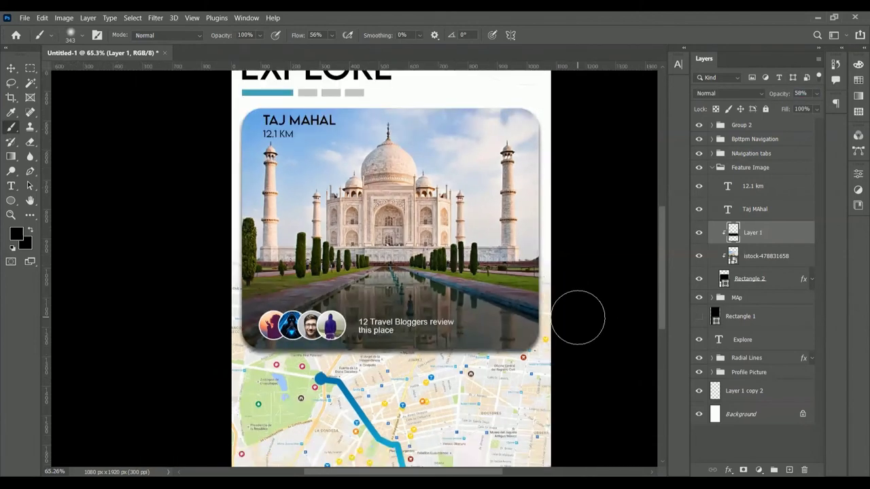
scroll(578, 317, "down", 1)
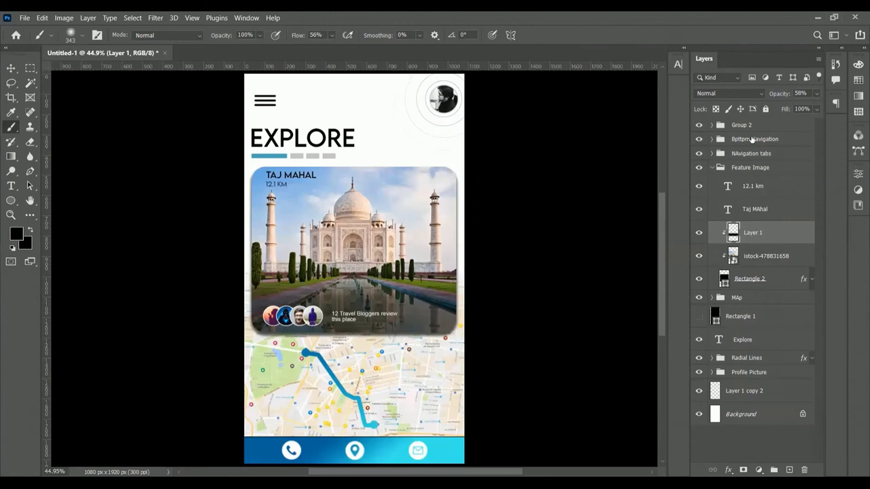
Select the Explore title layer and nudge it slightly upward.
left_click(714, 166)
left_click(699, 223)
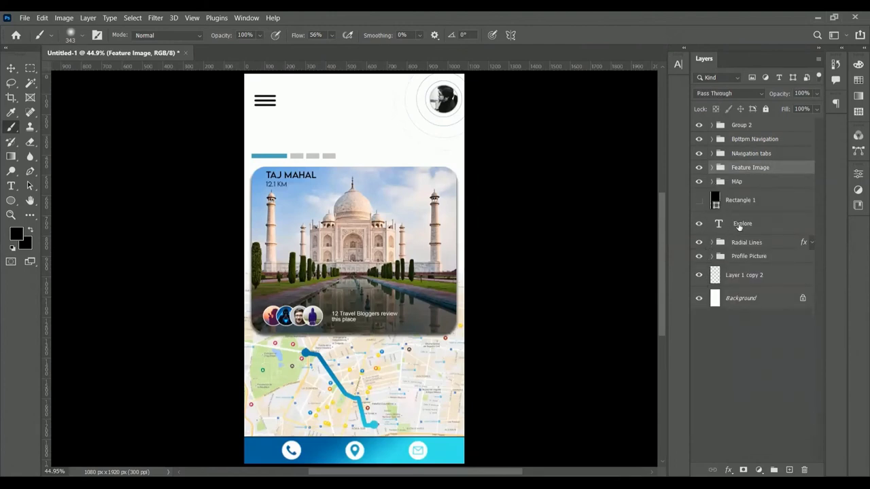
mouse_move(358, 360)
left_mouse_down()
mouse_move(349, 353)
mouse_move(345, 378)
left_mouse_up()
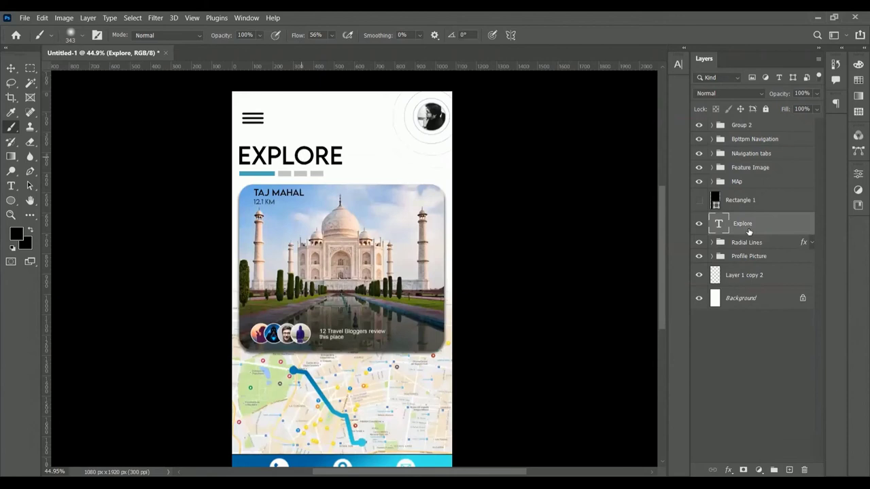
key("v")
left_click_drag(288, 164, 288, 158)
left_click(253, 118)
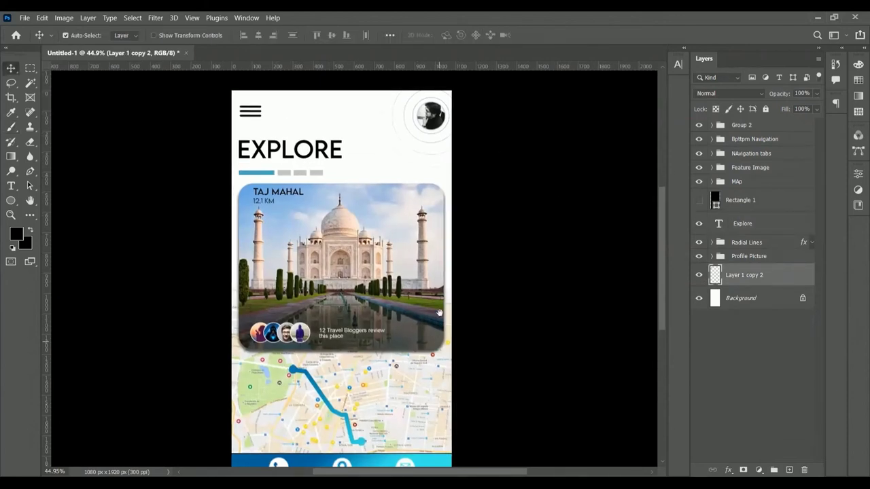
scroll(285, 160, "down", 2)
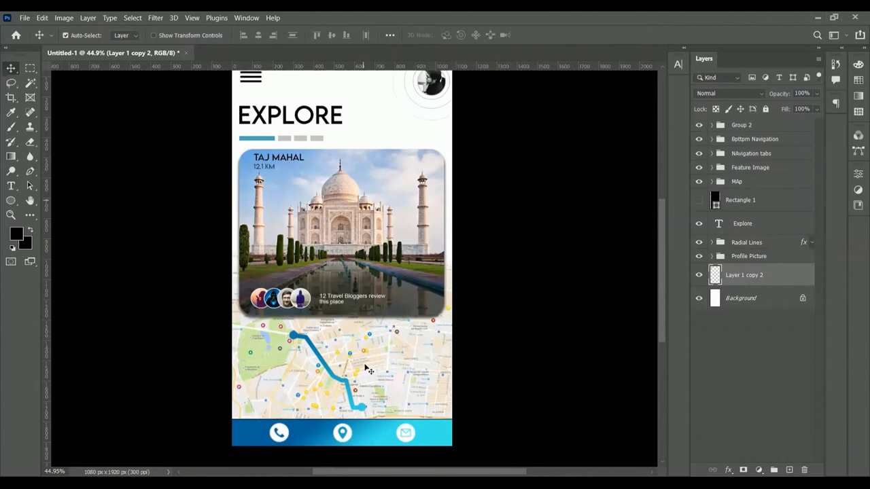
scroll(442, 339, "up", 1)
scroll(435, 302, "left", 1)
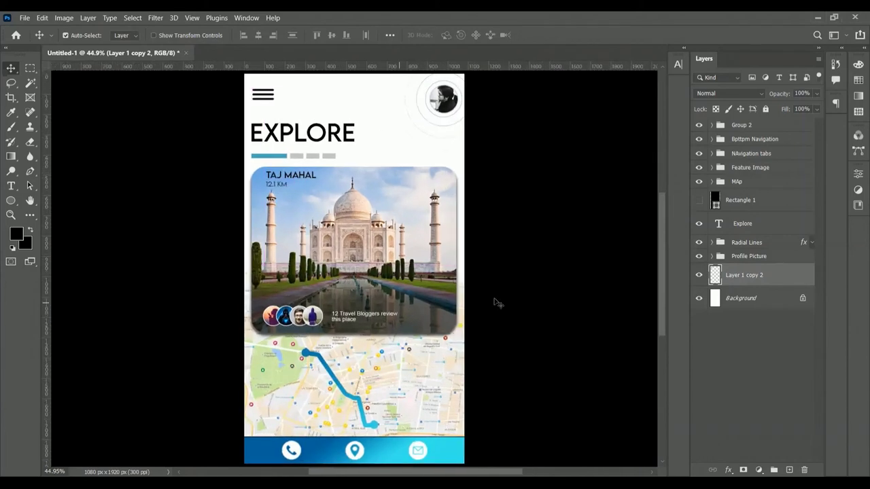
left_click(761, 223)
key("shift+Up")
key("shift+Up")
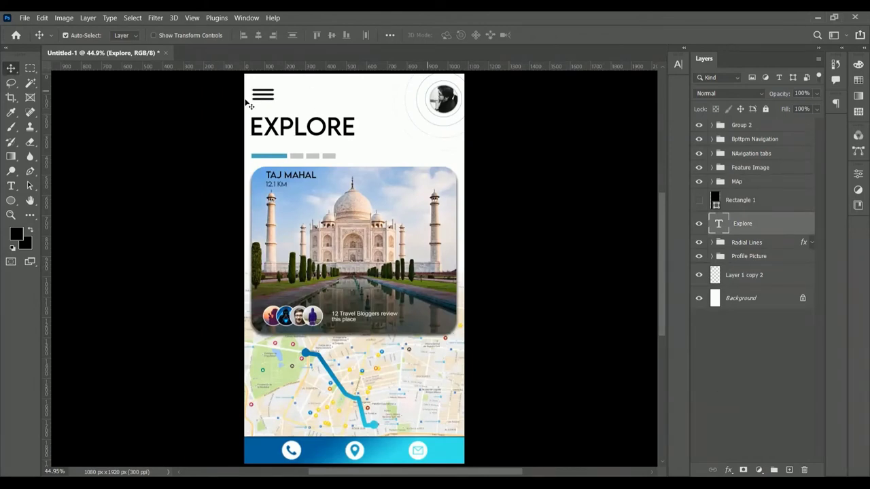
scroll(429, 329, "down", 5)
left_click_drag(659, 371, 660, 331)
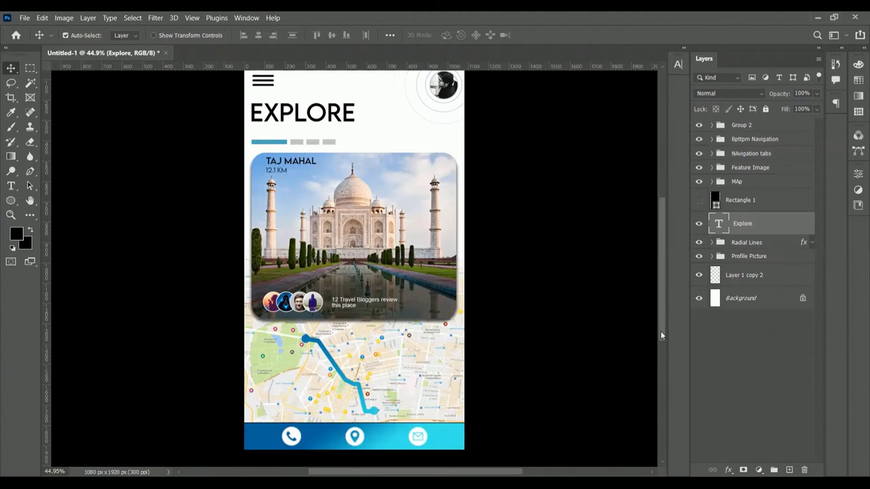
scroll(355, 346, "down", 1)
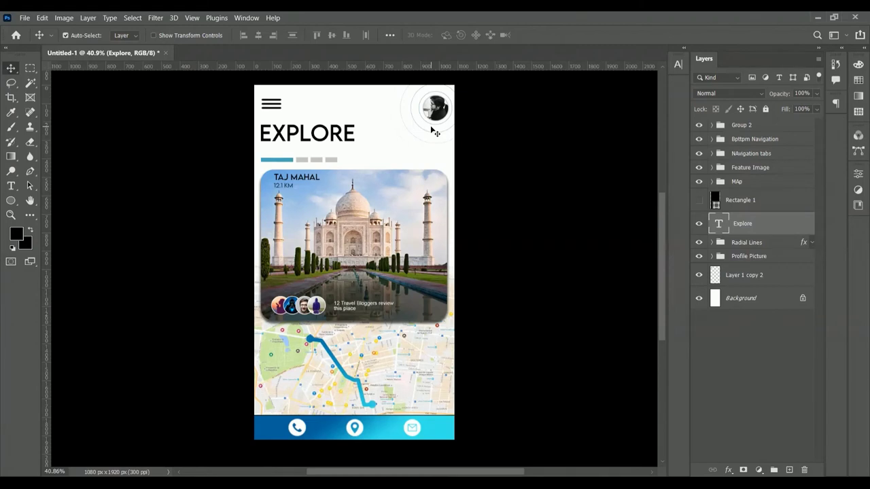
scroll(365, 347, "up", 3)
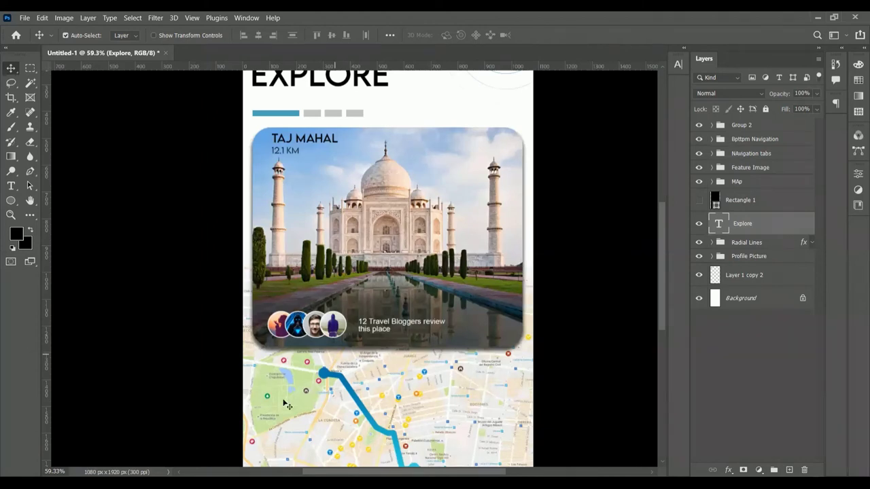
scroll(408, 364, "down", 2)
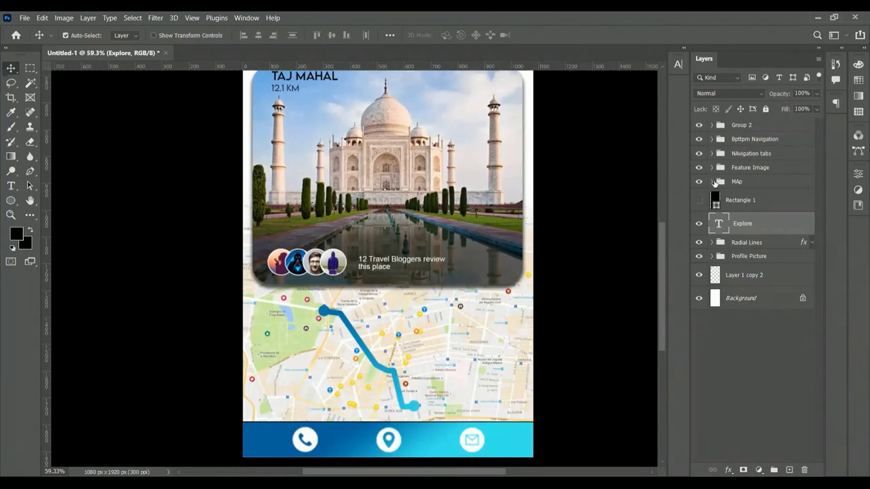
Give the map's Route layer a Multiply drop shadow, 100% opacity, 21 px size.
left_click(395, 384)
double_click(802, 202)
left_click(428, 320)
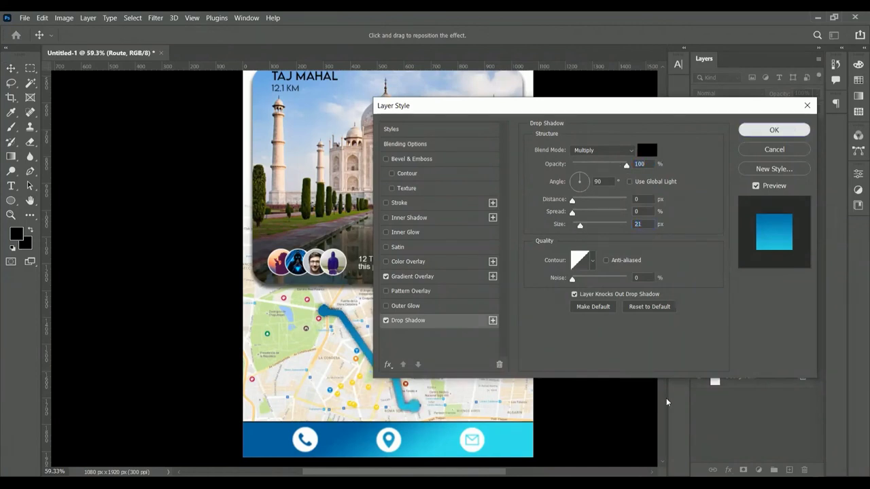
left_click(774, 130)
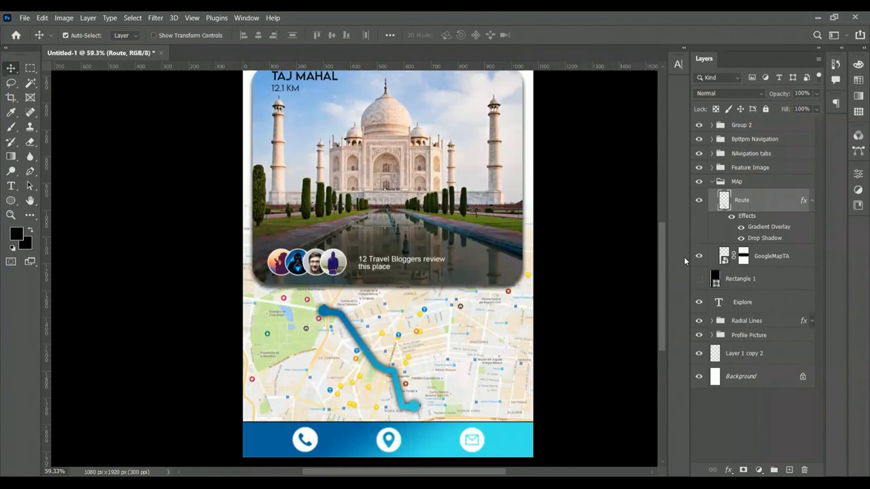
scroll(667, 326, "down", 2)
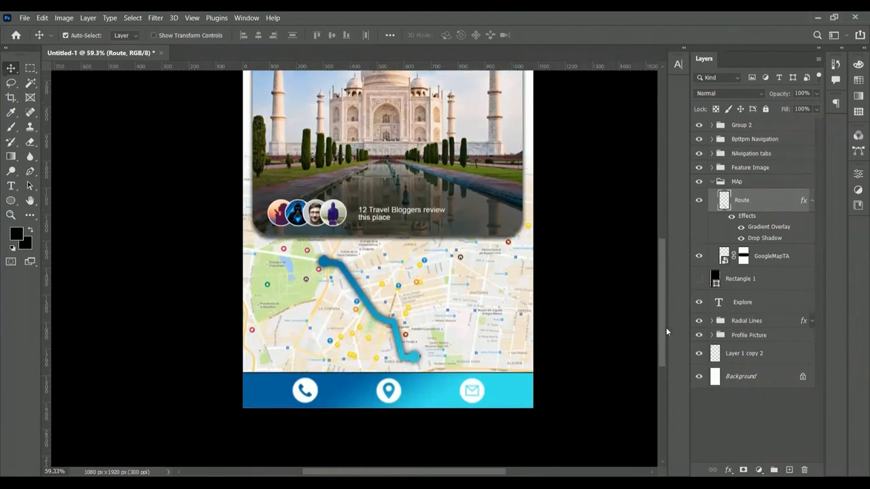
scroll(665, 331, "up", 1)
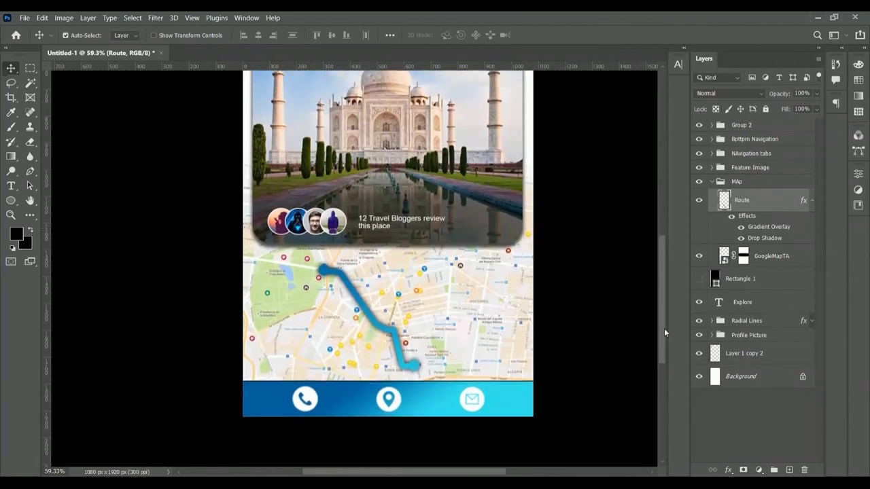
scroll(663, 332, "down", 1)
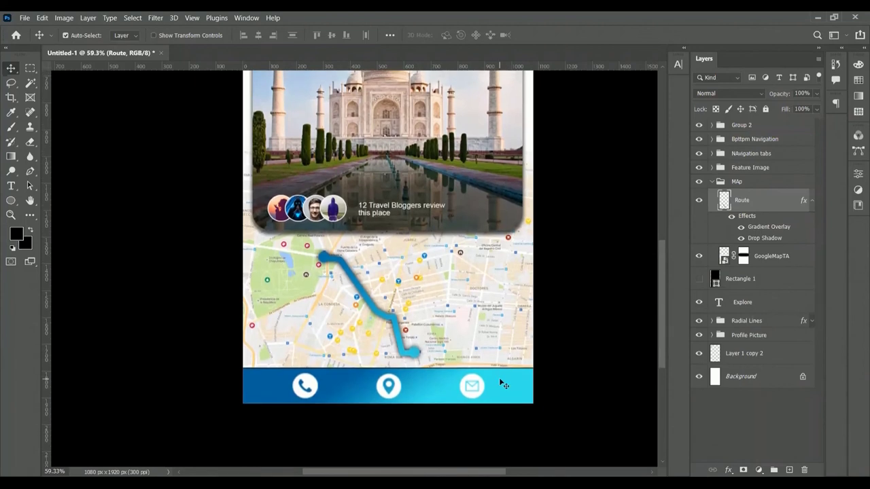
scroll(507, 395, "down", 3)
scroll(507, 395, "up", 1)
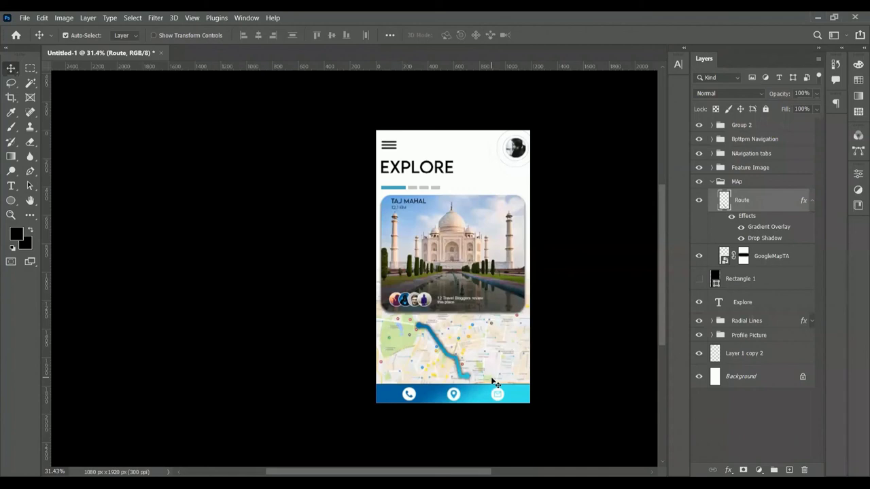
scroll(543, 367, "up", 2)
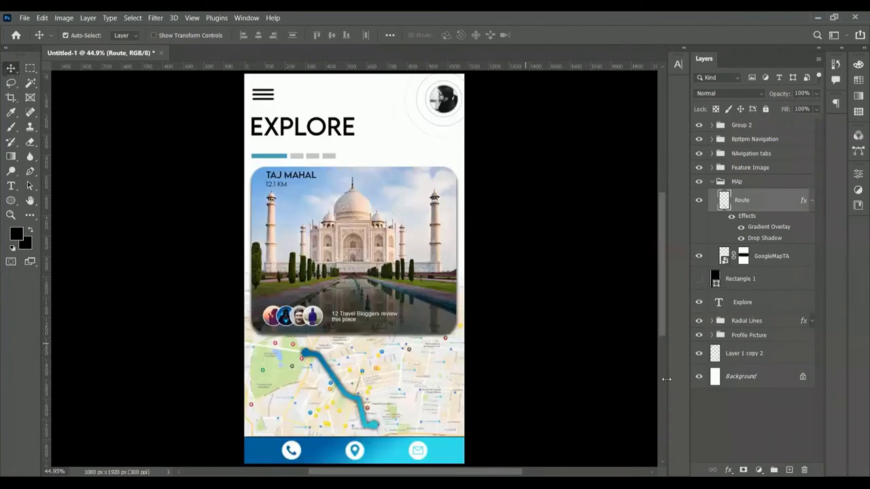
scroll(661, 420, "down", 1)
left_click_drag(661, 341, 659, 330)
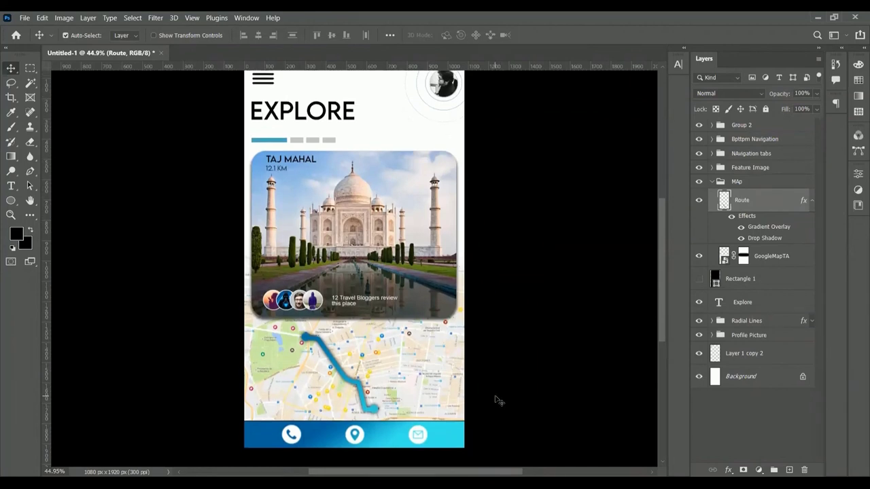
Convert the Background to Layer 0 with a blue gradient overlay and hide Layer 1 copy 2.
right_click(736, 375)
left_click(803, 377)
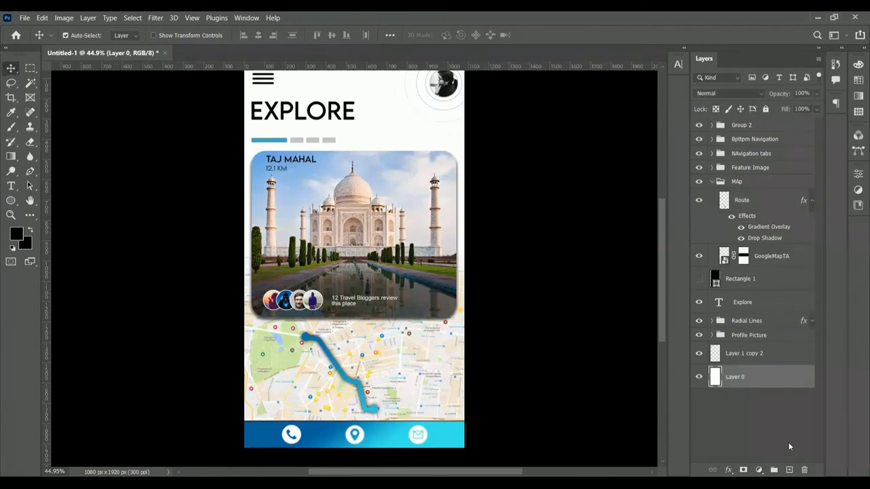
left_click_drag(769, 226, 735, 377)
left_click(698, 354)
scroll(567, 347, "down", 2)
scroll(585, 348, "up", 1)
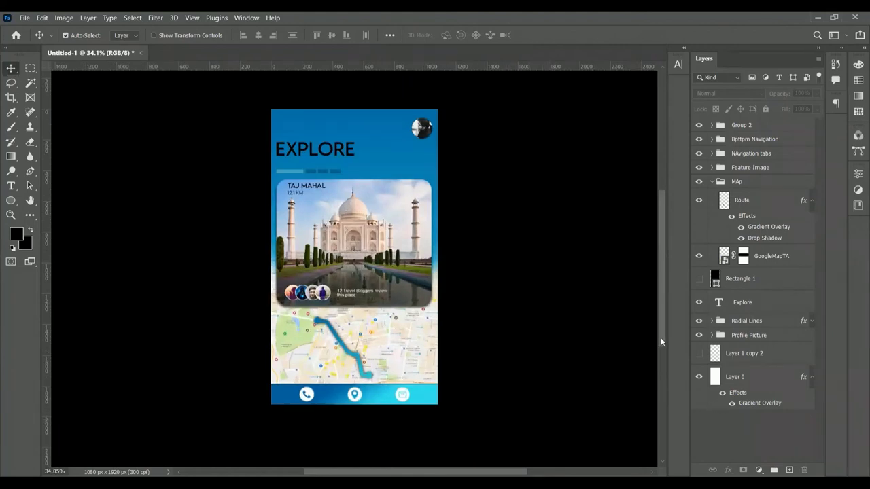
Give the Radial Lines group a white Color Overlay.
left_click(712, 320)
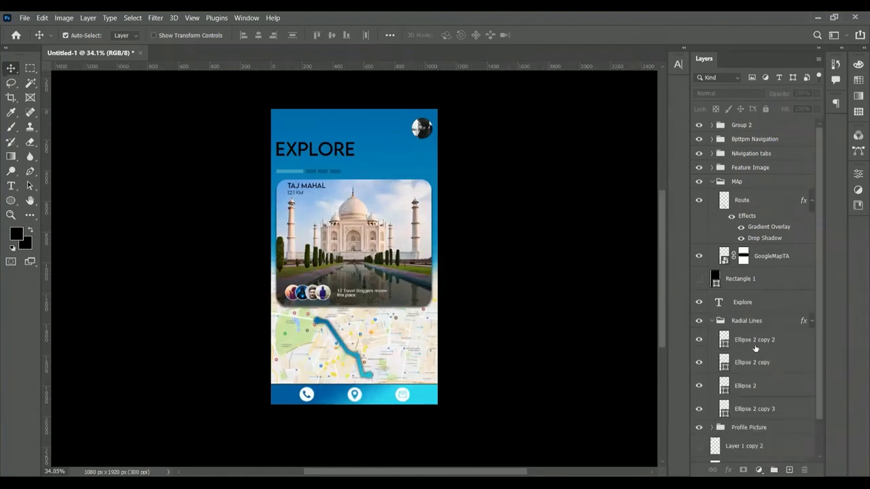
double_click(774, 324)
left_click(574, 297)
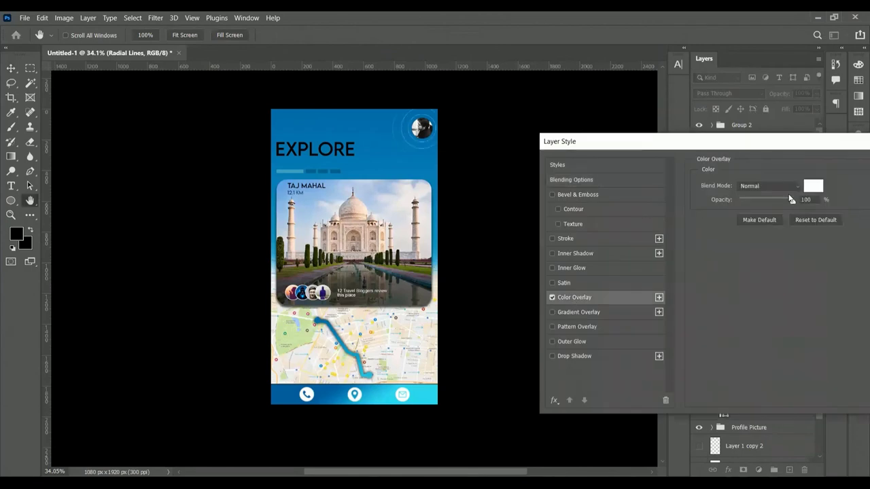
left_click(812, 184)
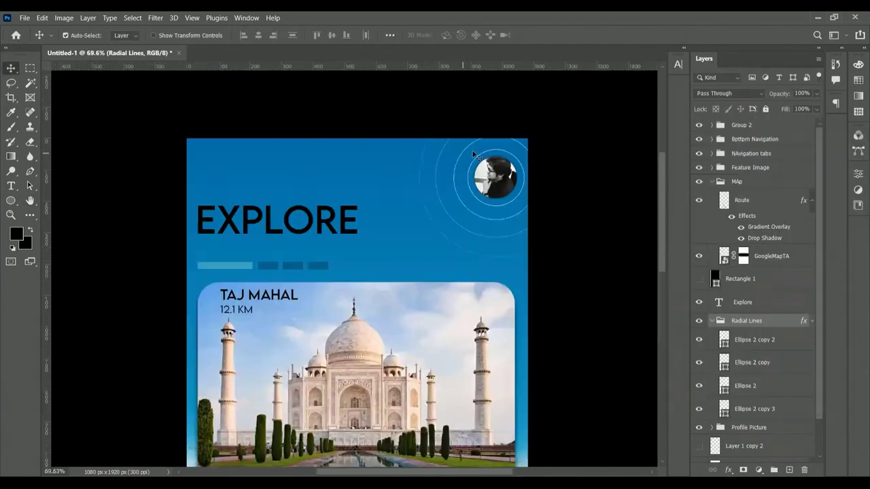
scroll(474, 154, "down", 3)
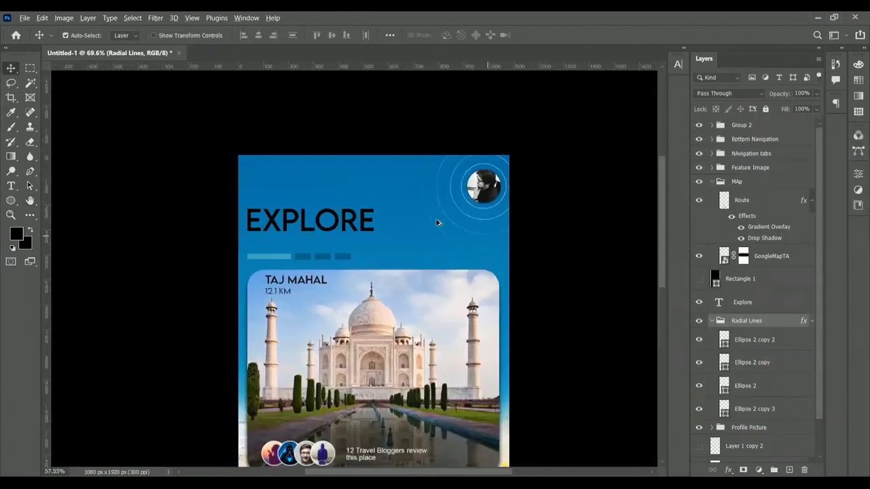
left_click(710, 320)
double_click(719, 302)
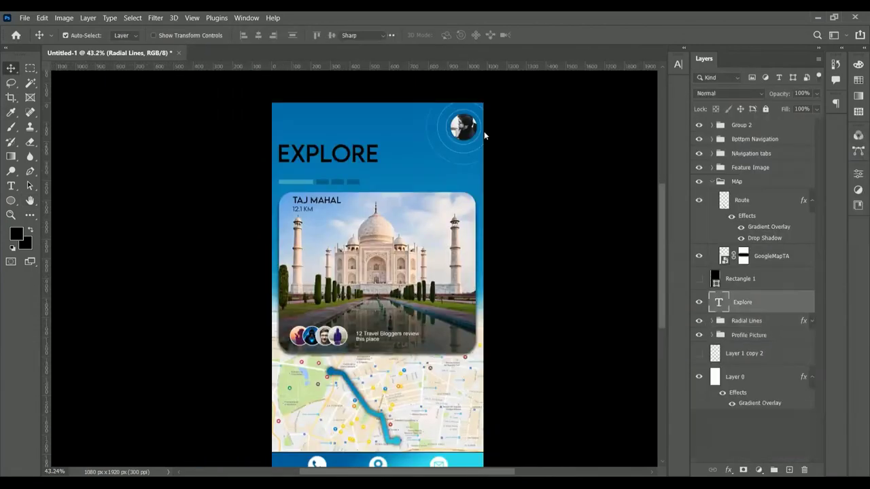
Set the EXPLORE title text colour to white.
left_click(453, 35)
left_click(738, 128)
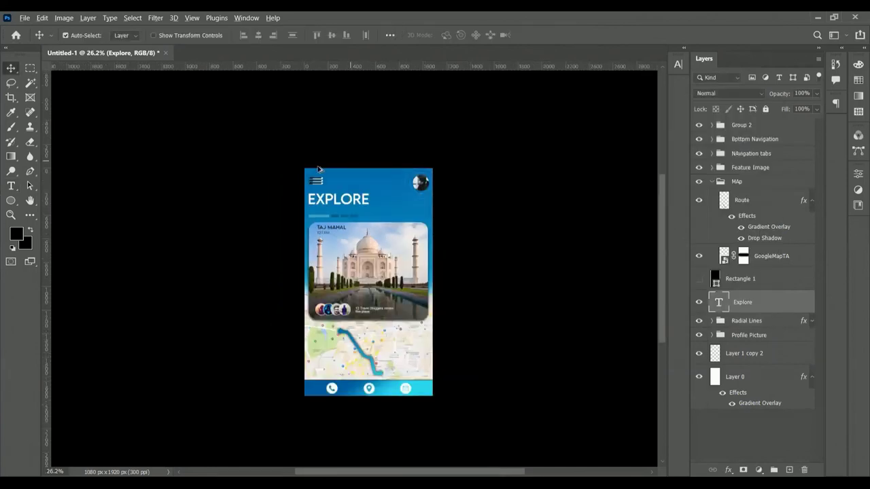
scroll(313, 172, "up", 3)
scroll(322, 235, "up", 2)
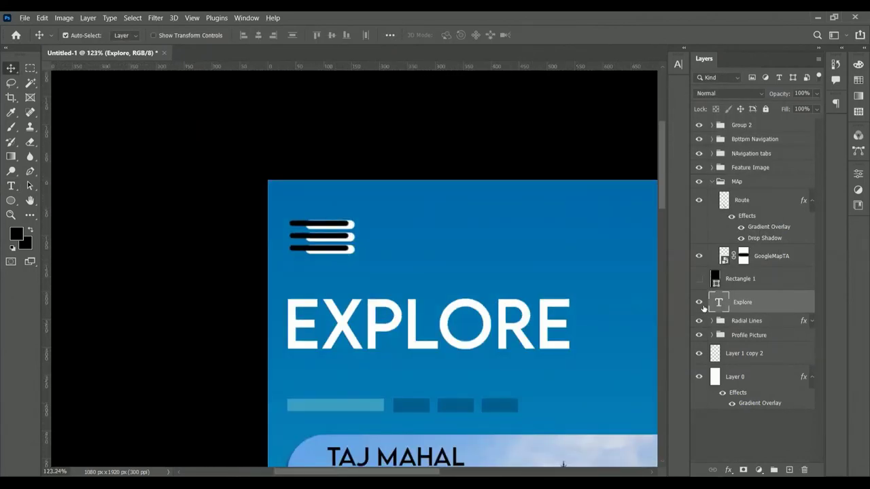
Hide and re-show the EXPLORE title to compare, then fit the canvas to the screen.
left_click(698, 302)
key("b")
scroll(561, 306, "down", 1)
scroll(447, 270, "down", 3)
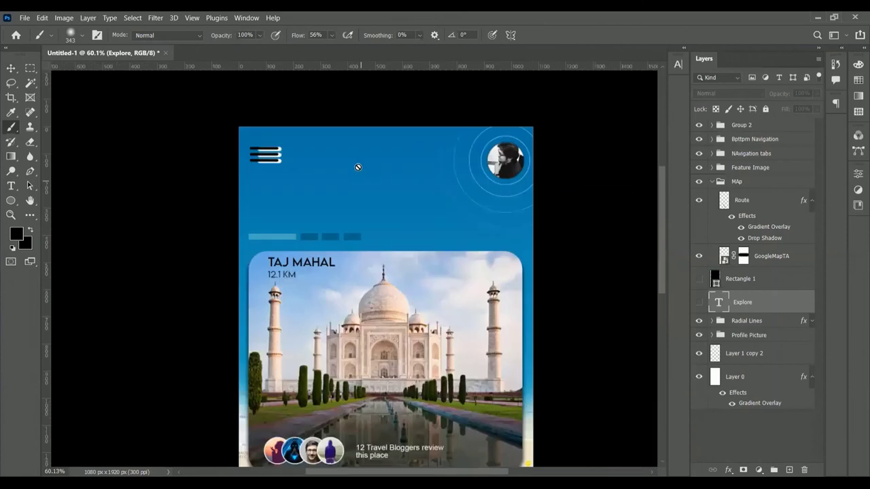
scroll(355, 168, "down", 1)
left_click(698, 301)
key("ctrl+0")
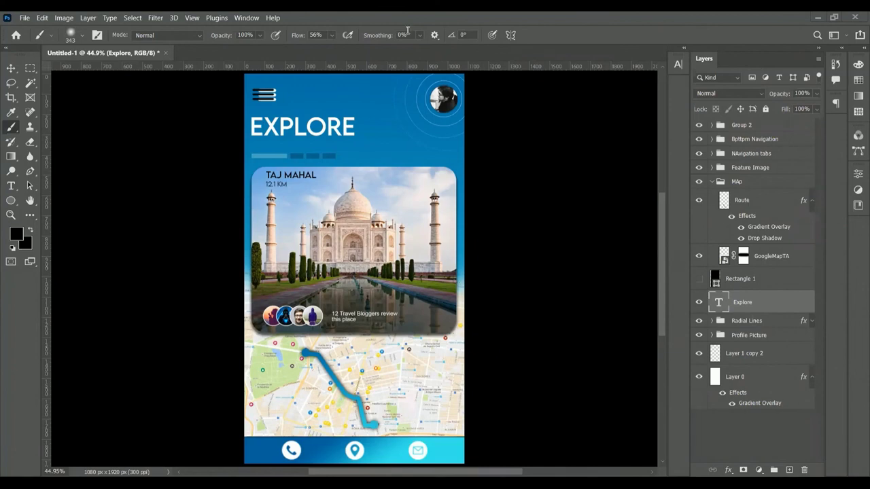
scroll(458, 85, "up", 2)
scroll(442, 120, "up", 2)
scroll(411, 133, "up", 2)
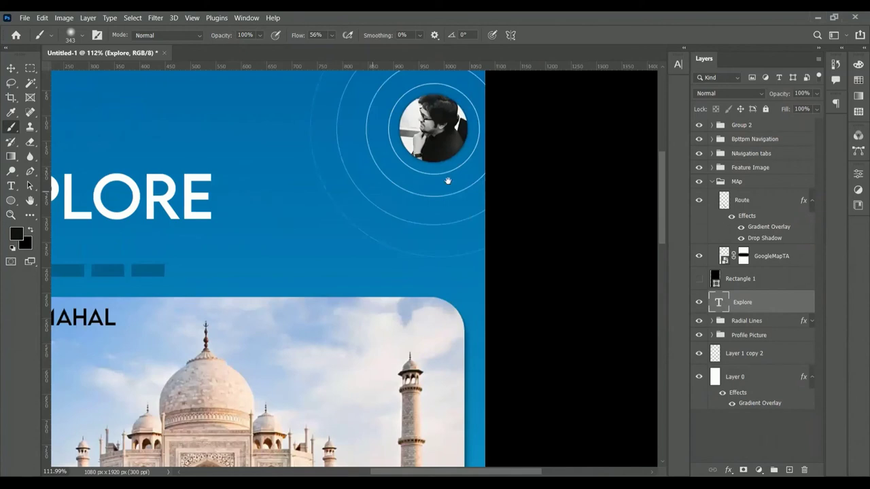